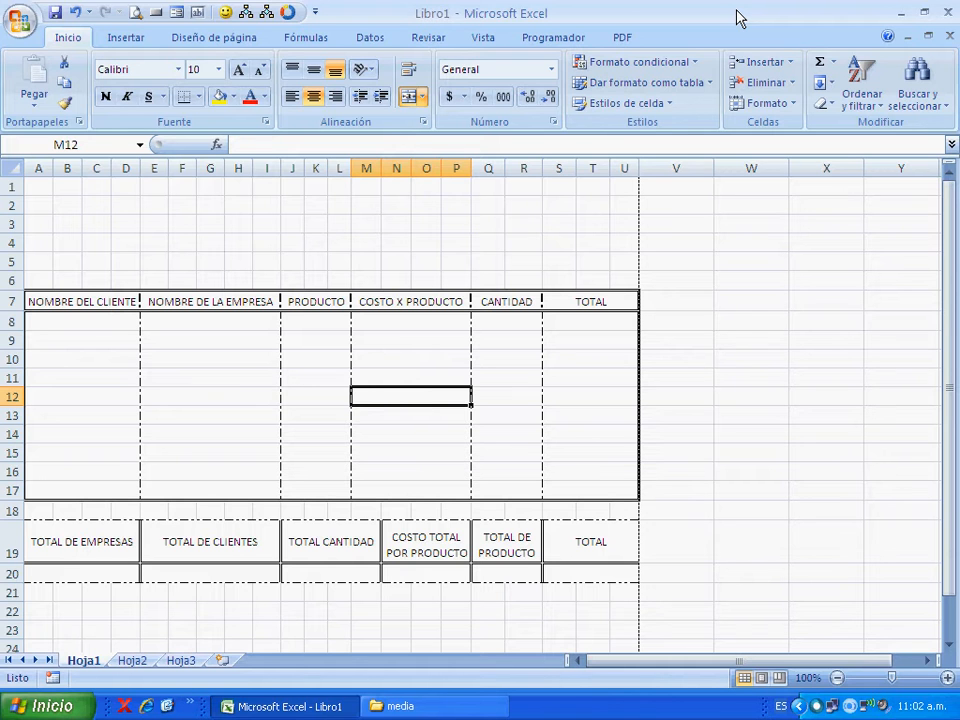
text(6)
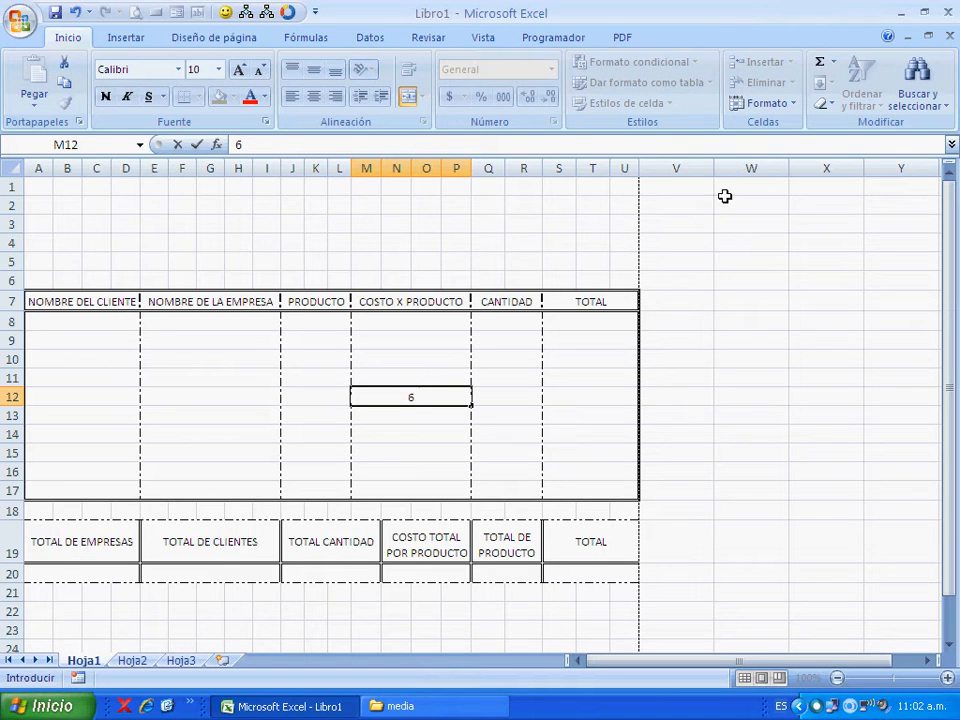
key(BackSpace)
click(60, 378)
click(259, 396)
click(307, 401)
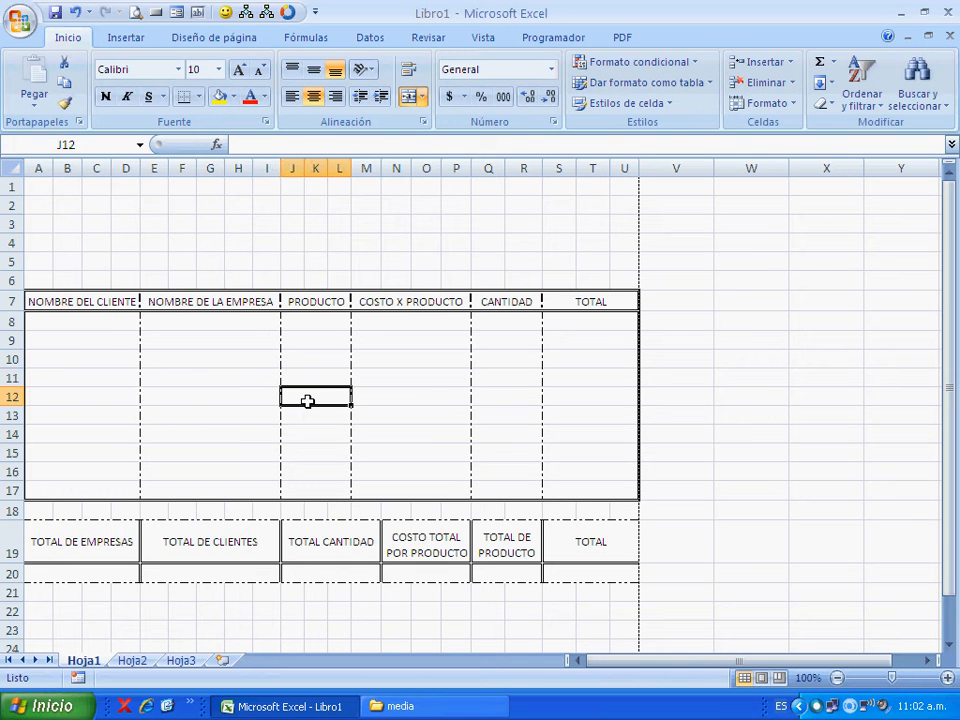
click(373, 404)
click(528, 384)
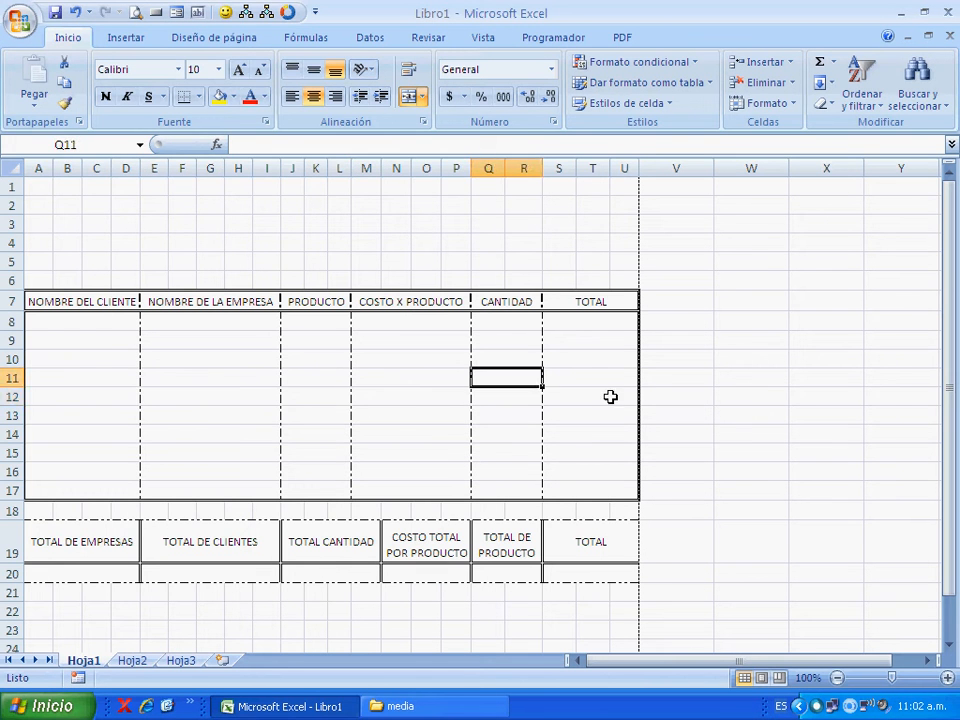
click(610, 397)
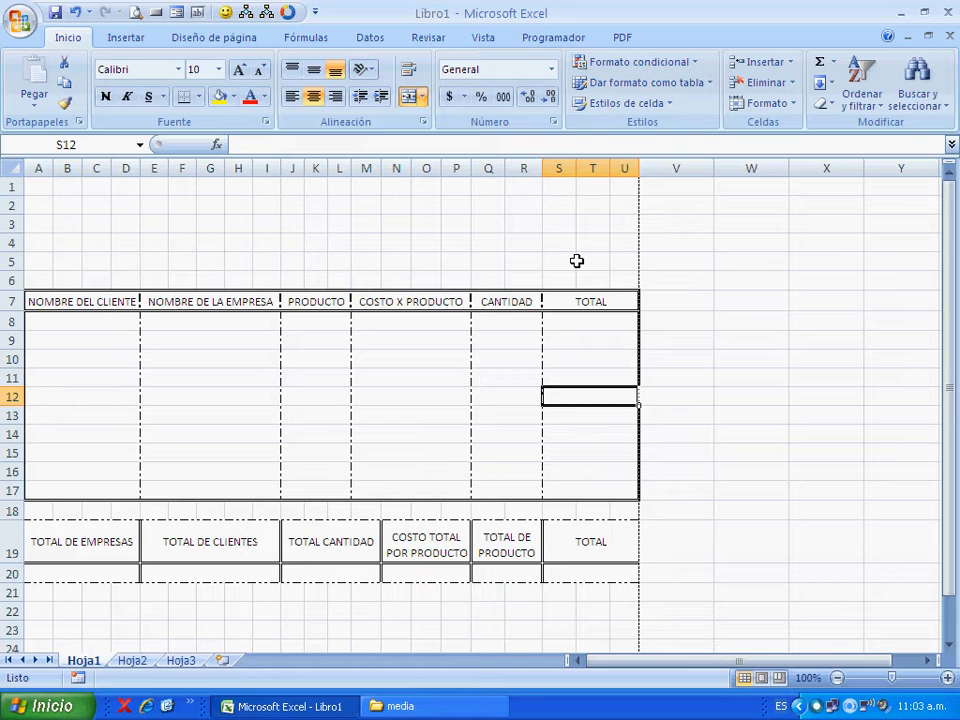
- Merge and center the cells A4 to U4 above the table
click(77, 246)
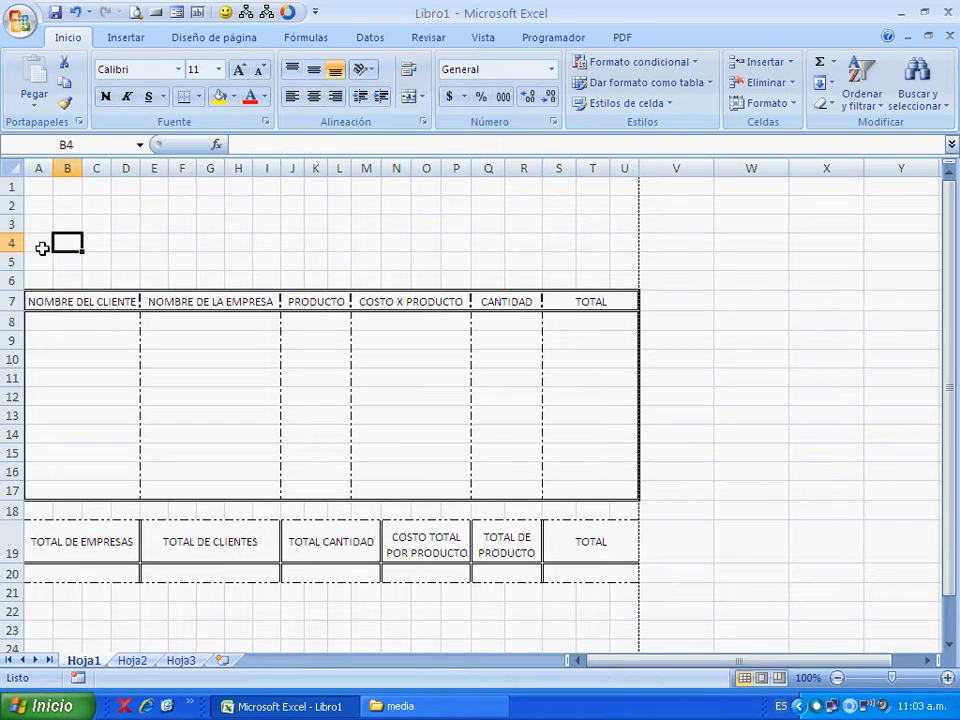
drag(43, 246, 628, 246)
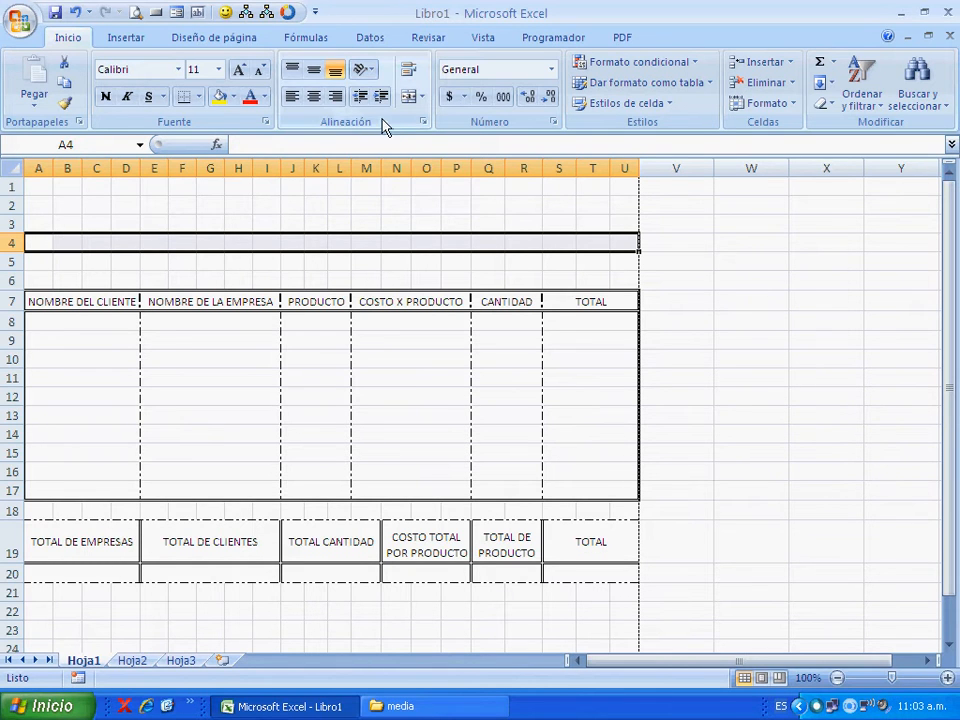
click(409, 97)
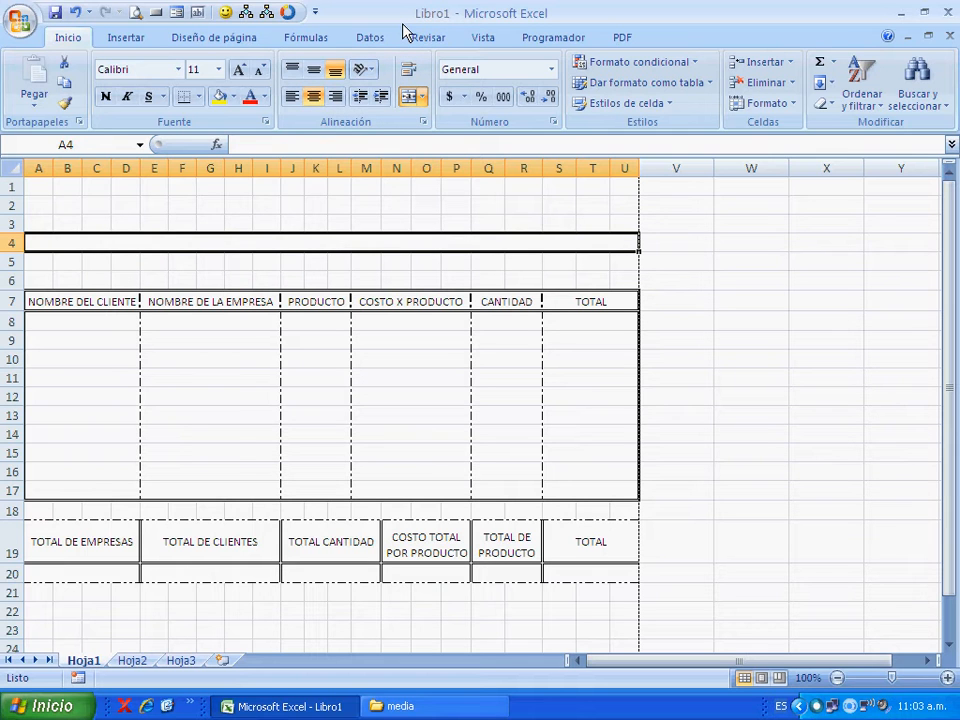
- Enter the title "RELACION DE CLIENTES EN SUS EMPRESAS" in the merged cell A4
text(R)
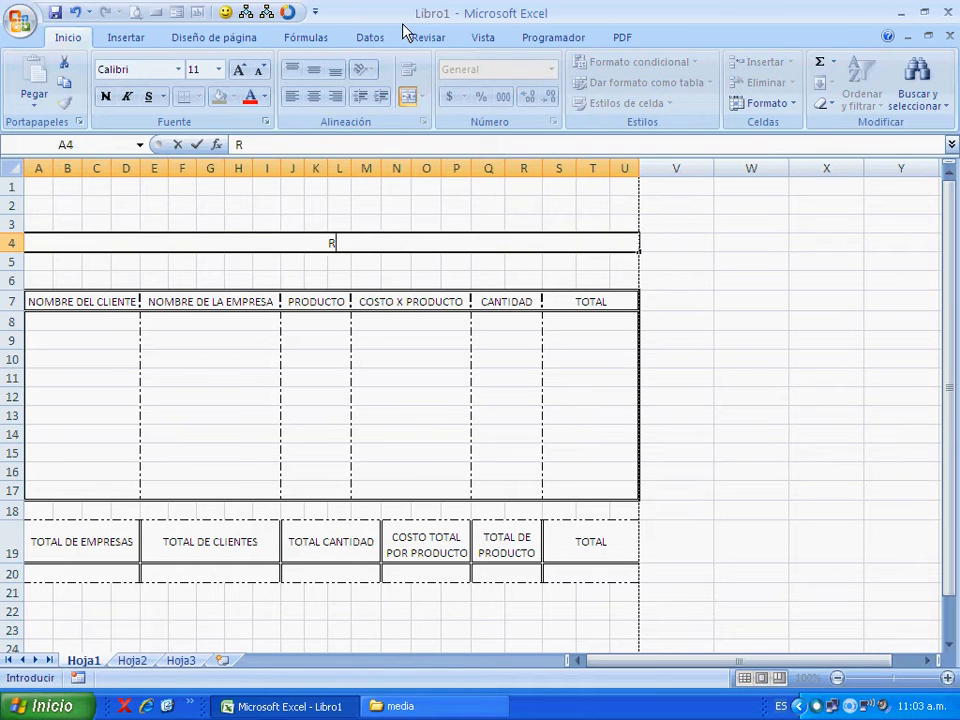
text(ELACION)
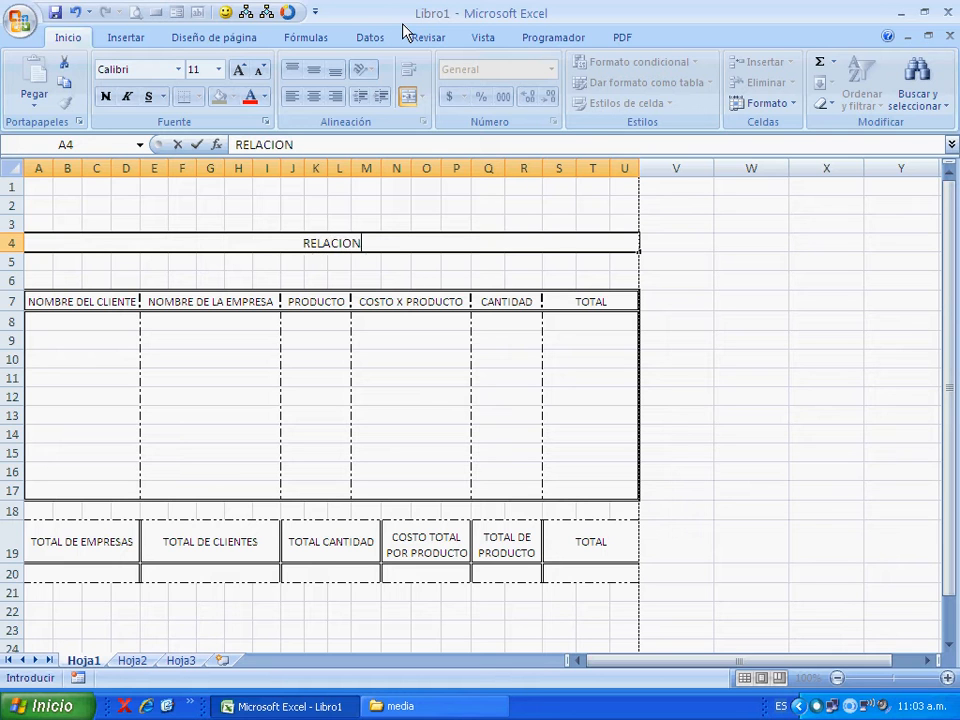
text( DE CLIENT)
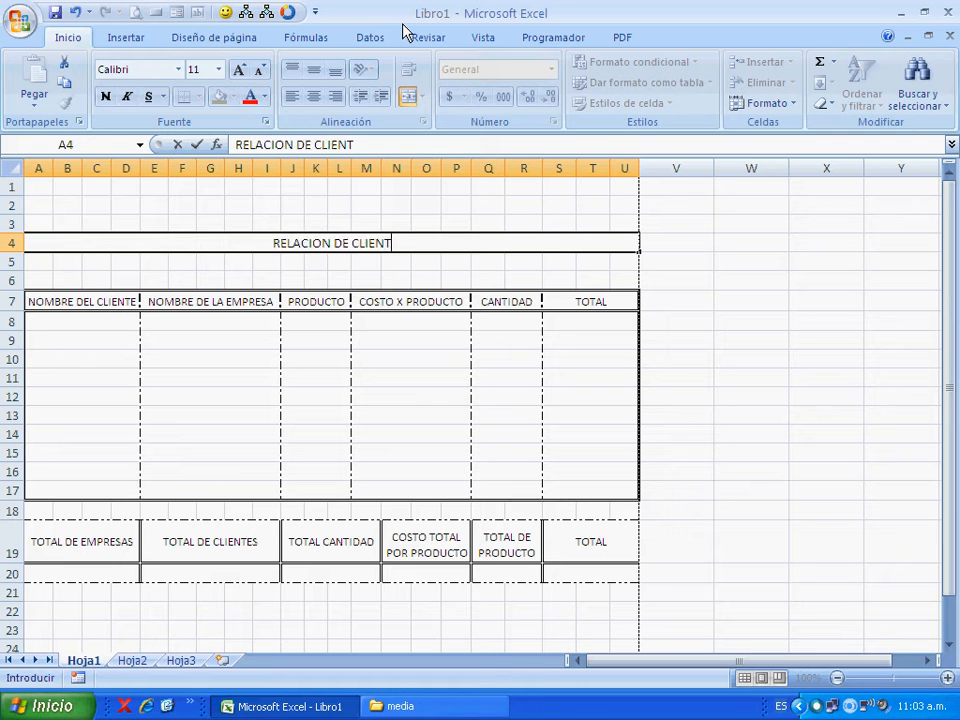
text(ES EN)
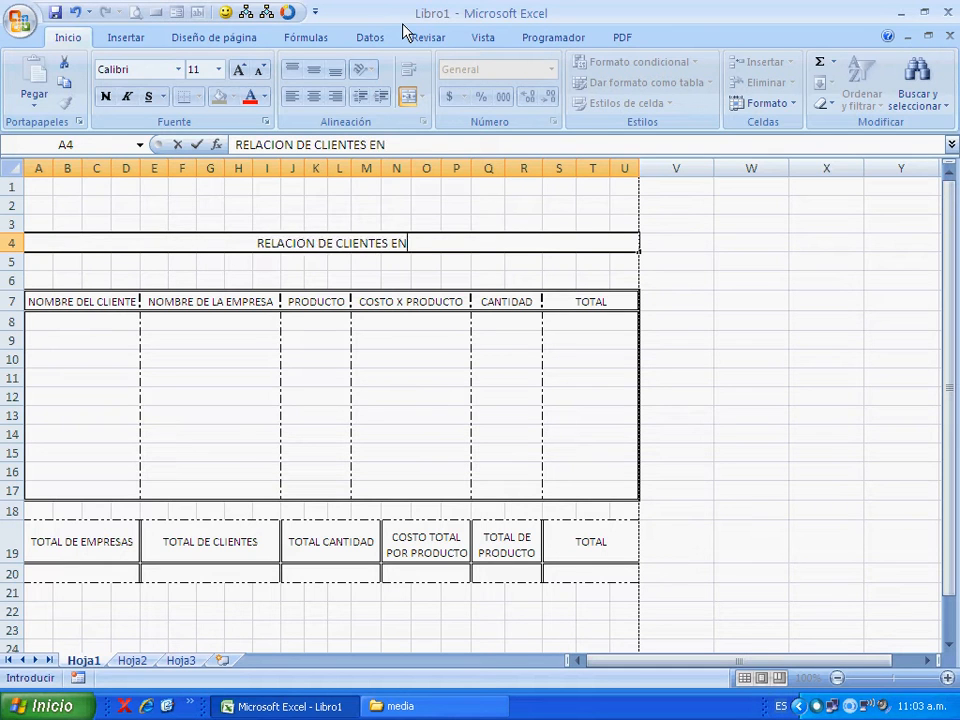
text( SUS EMPRESAS)
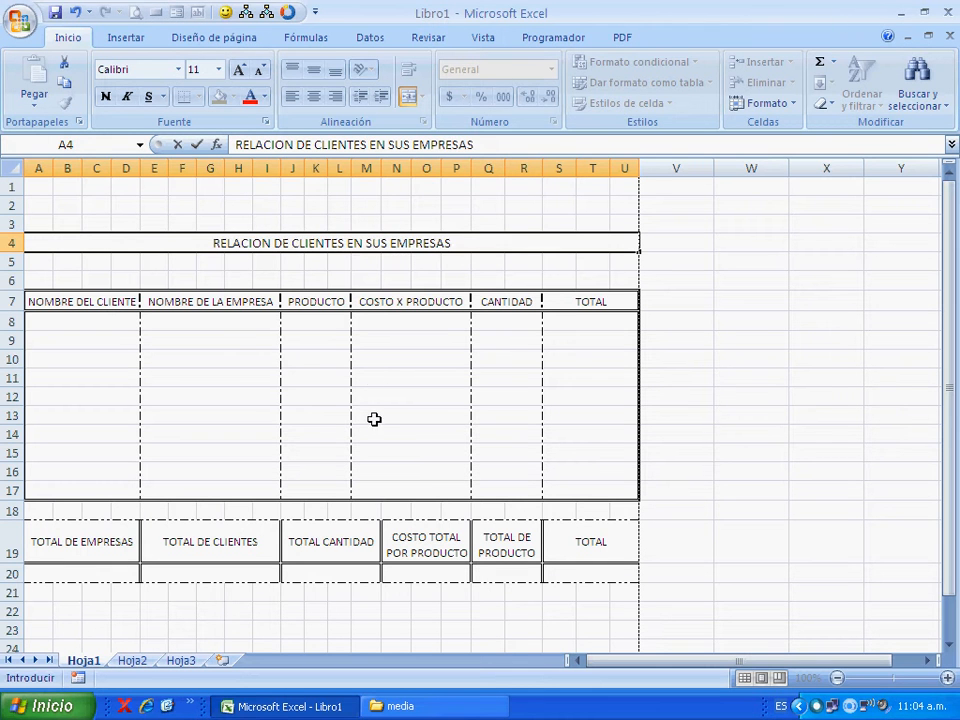
click(373, 363)
- Increase the font size of the title in cell A4 to 26
click(326, 245)
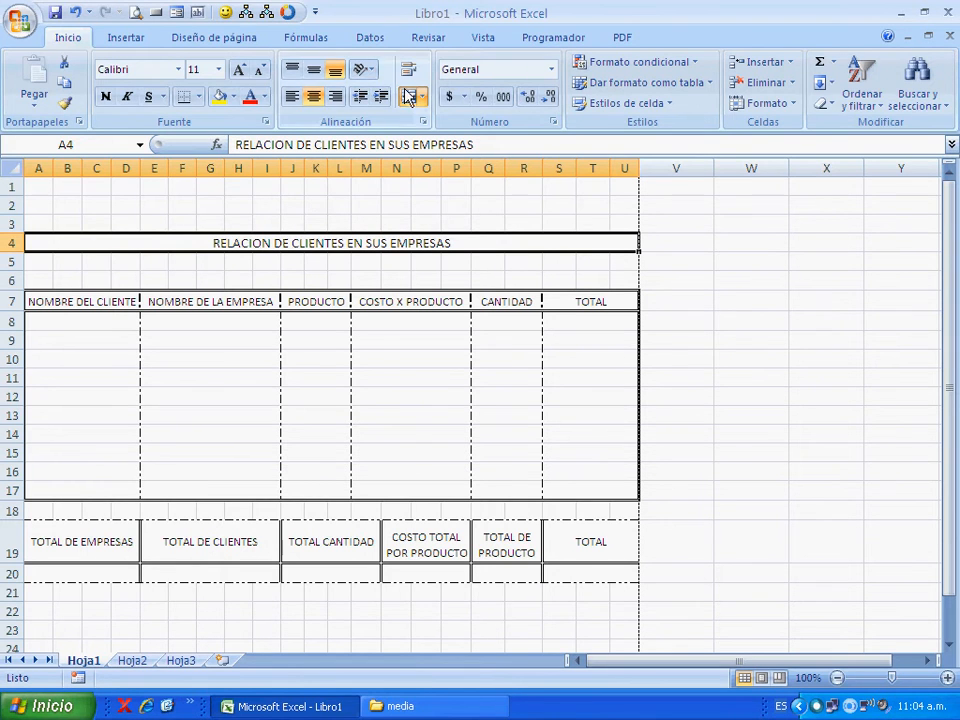
click(239, 69)
click(248, 76)
click(248, 76)
click(248, 76)
click(248, 76)
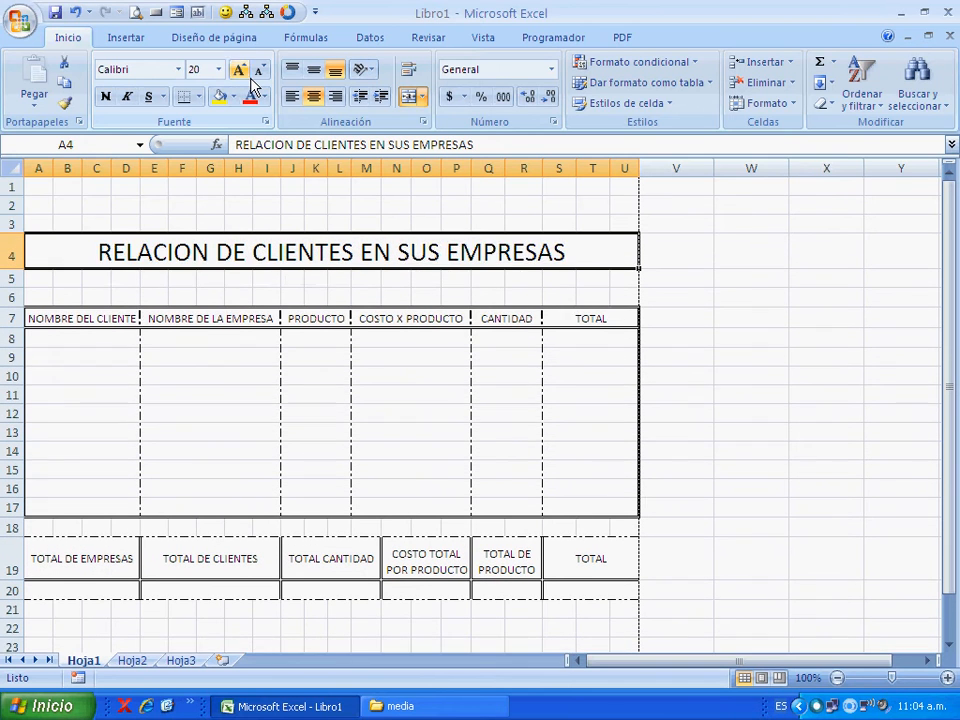
click(248, 76)
click(248, 76)
click(248, 76)
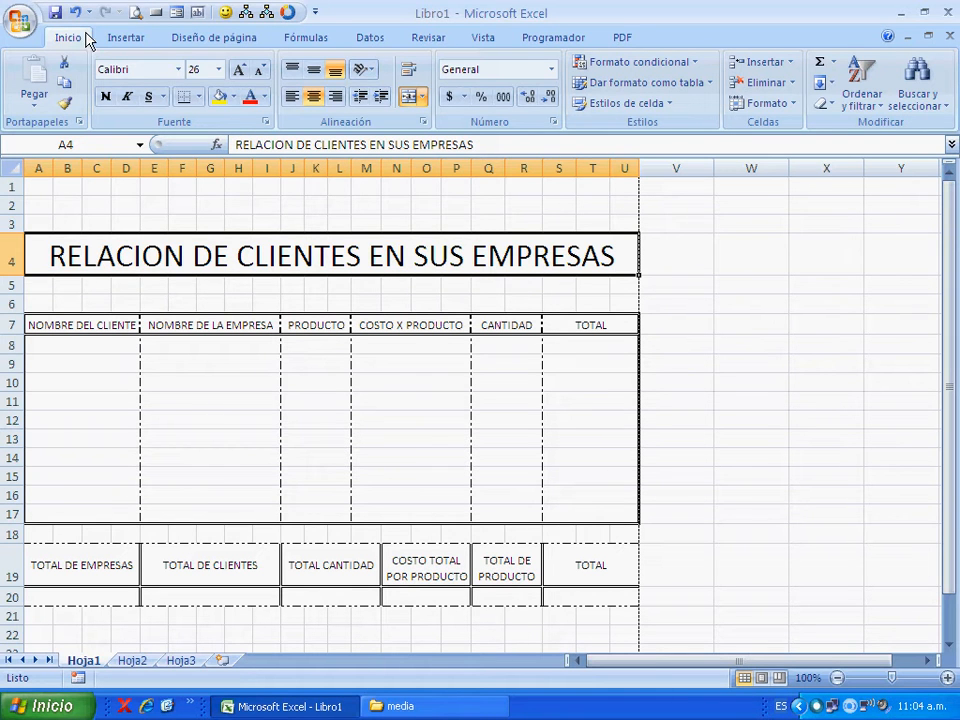
- Reduce the font size of the title in cell A4 to 14
click(259, 70)
click(259, 70)
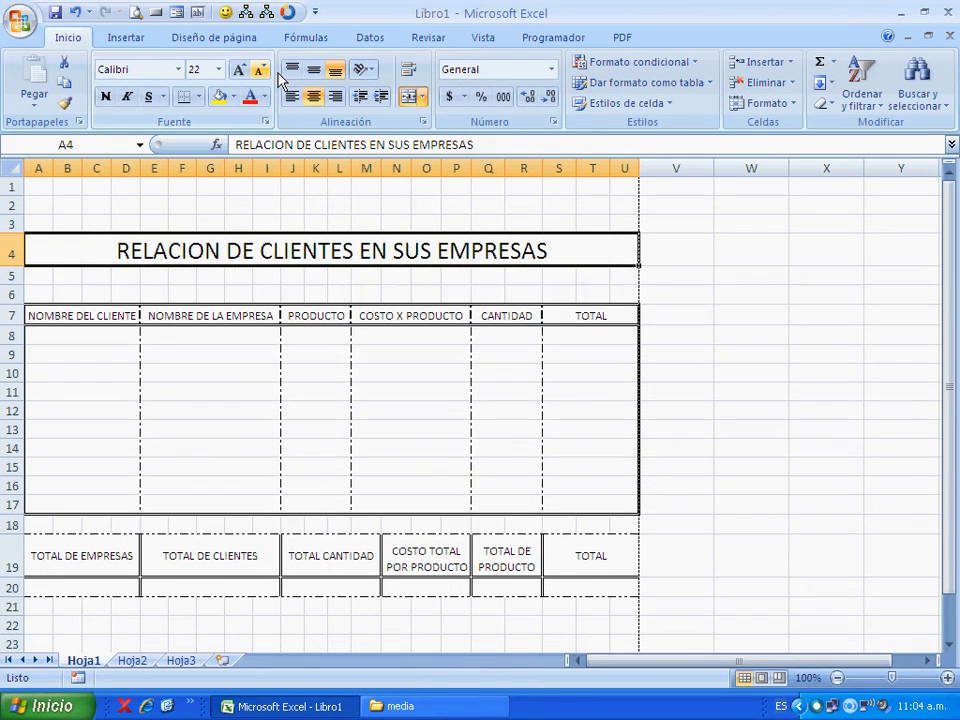
click(259, 70)
click(259, 70)
click(259, 70)
click(259, 70)
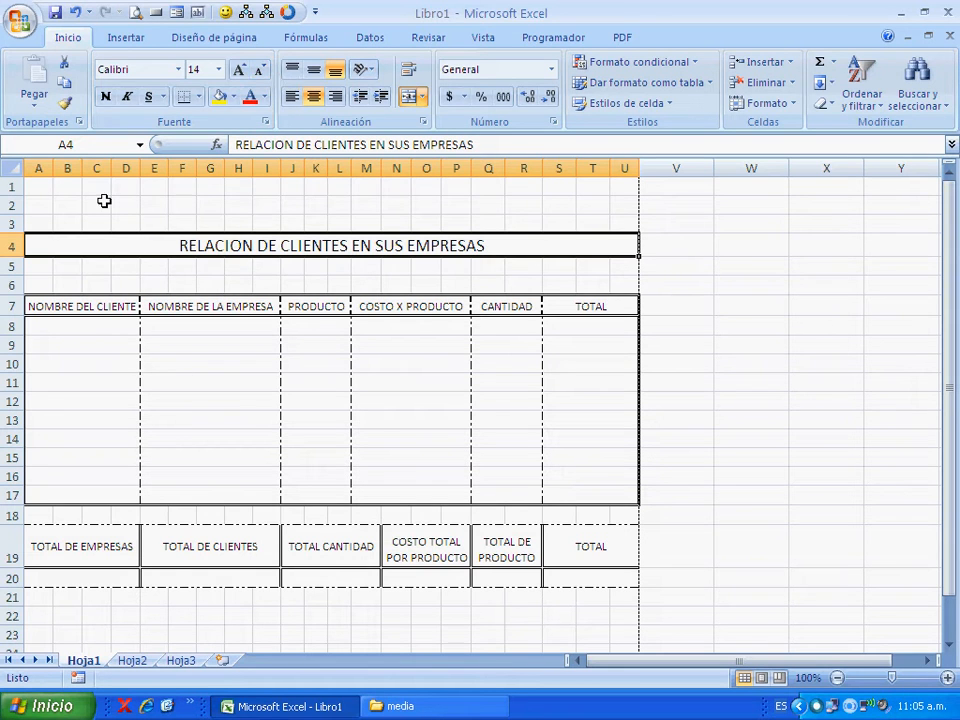
- Insert an orange WordArt with the text "RELACION DE CLIENTES EN SUS EMPRESAS"
click(127, 40)
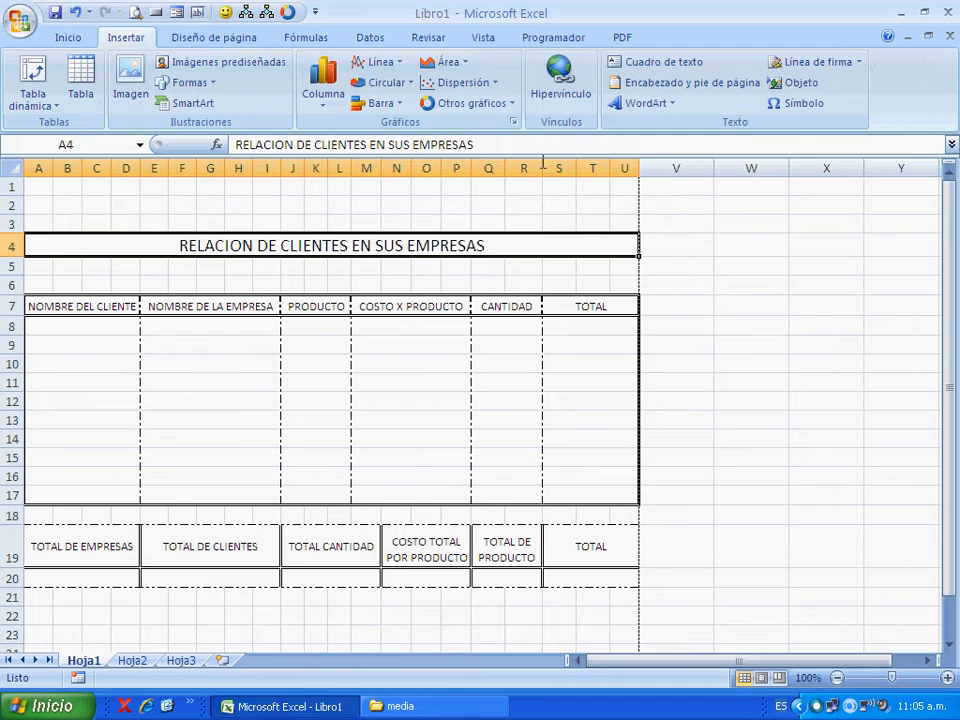
click(676, 104)
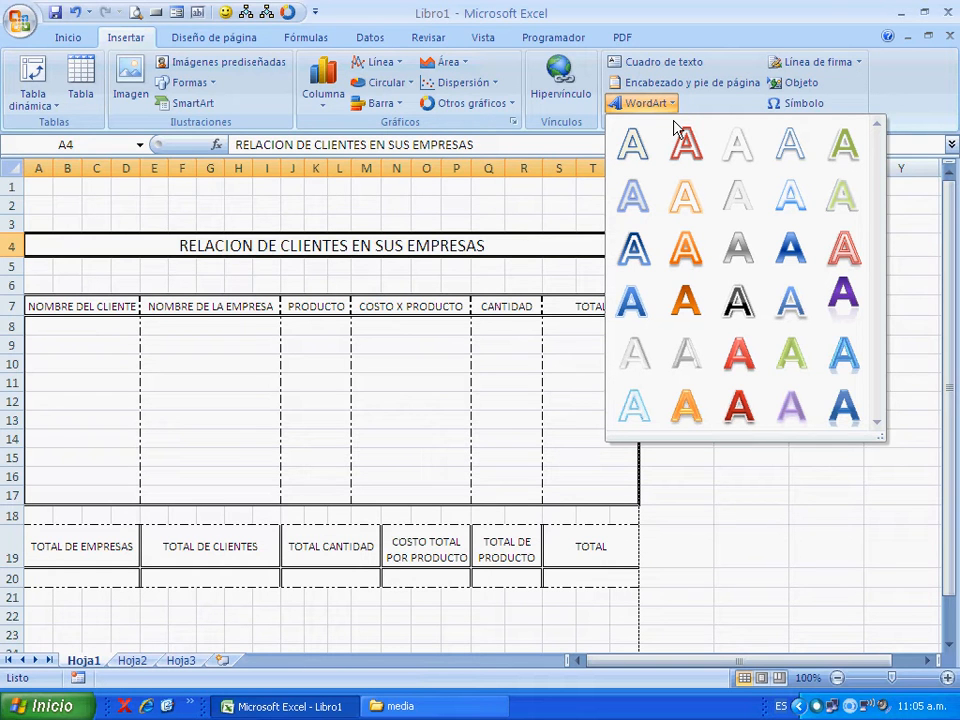
click(700, 268)
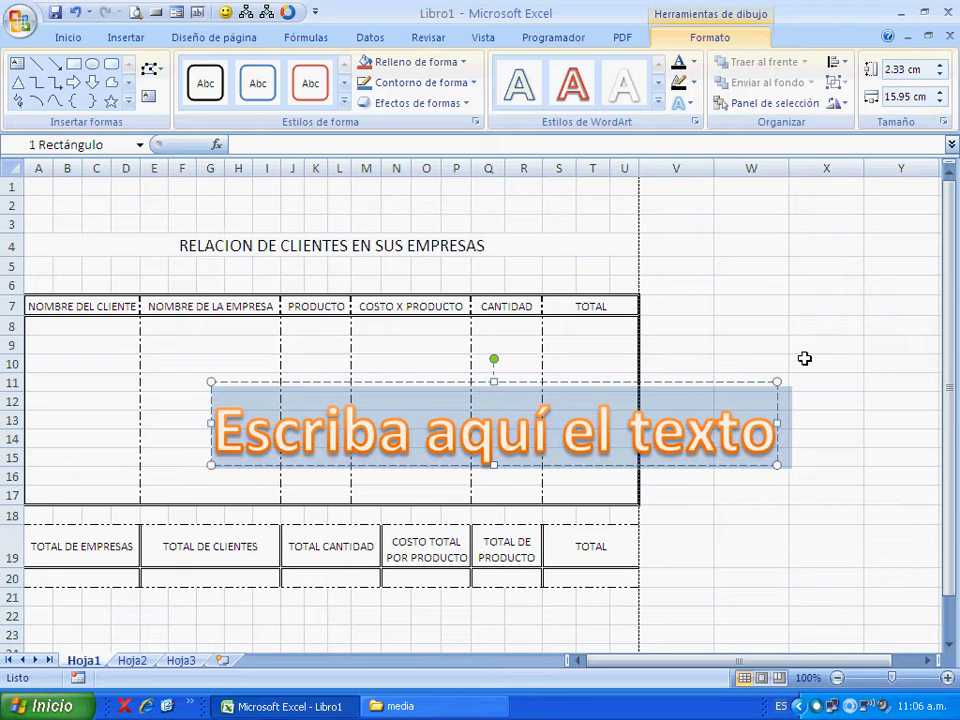
text(RELAC)
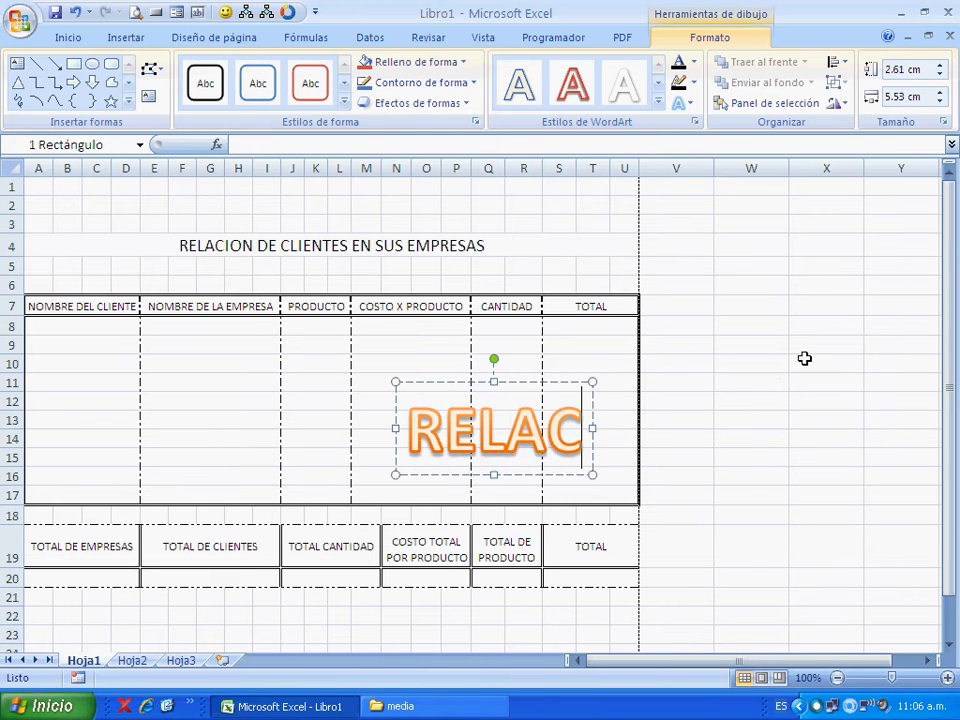
text(ION DE )
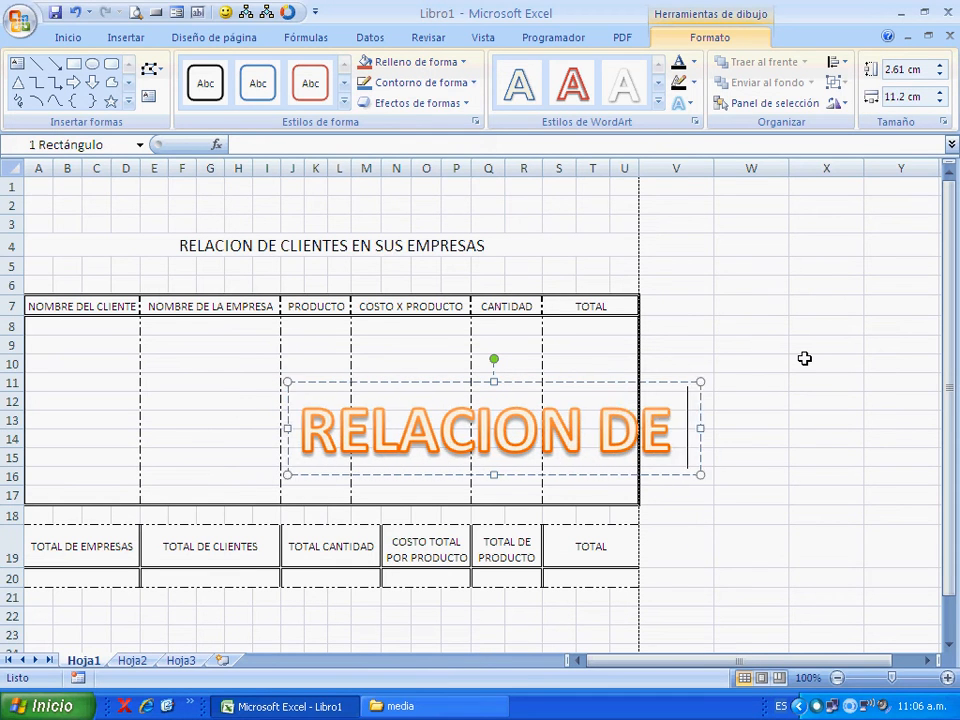
text(CLIENTES)
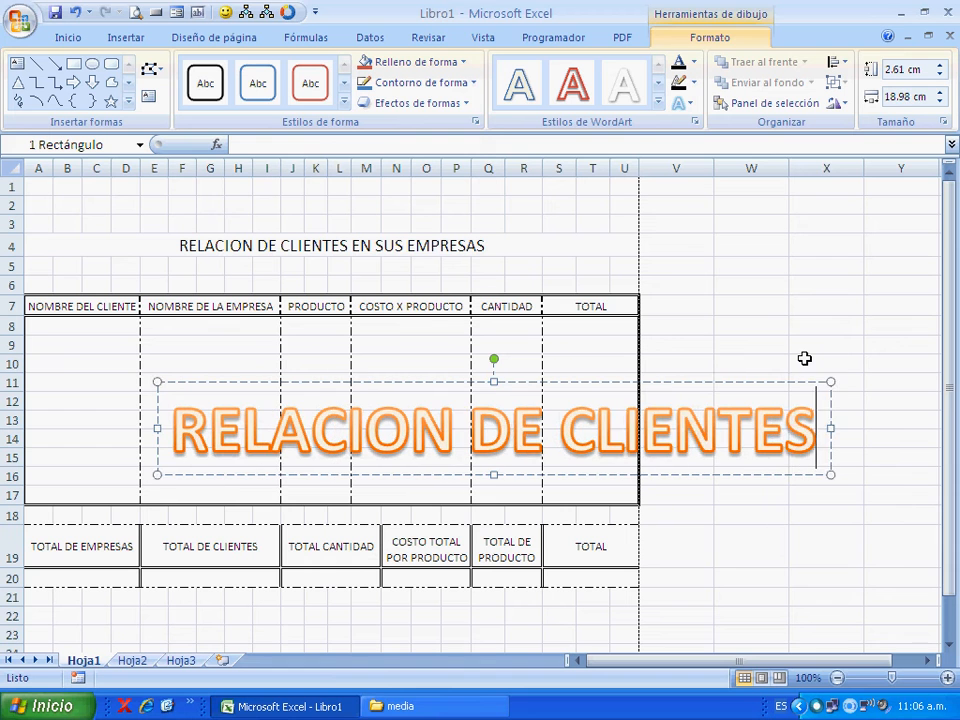
text( EN SUS)
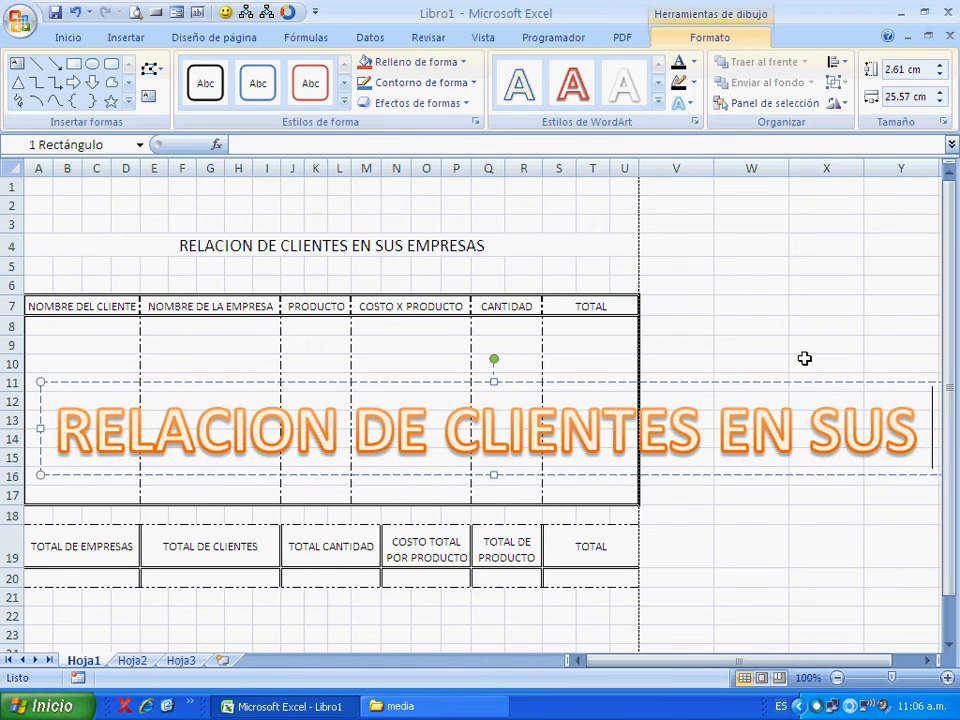
text( EMPRESAS)
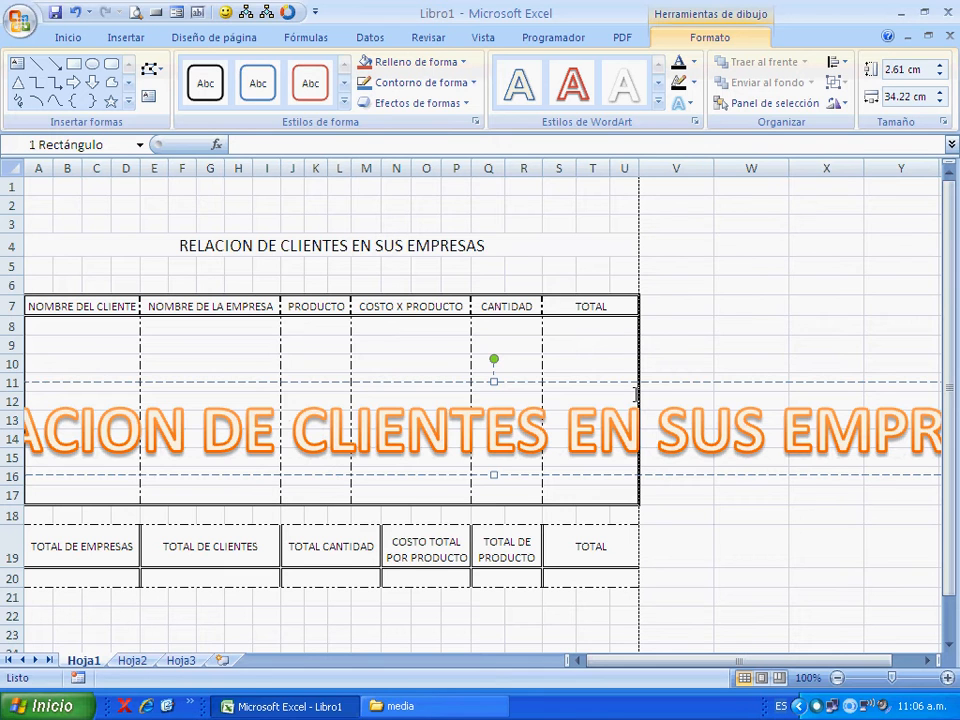
- Move the WordArt up so it overlaps the title in row 4, just above the table's entries
drag(633, 393, 681, 255)
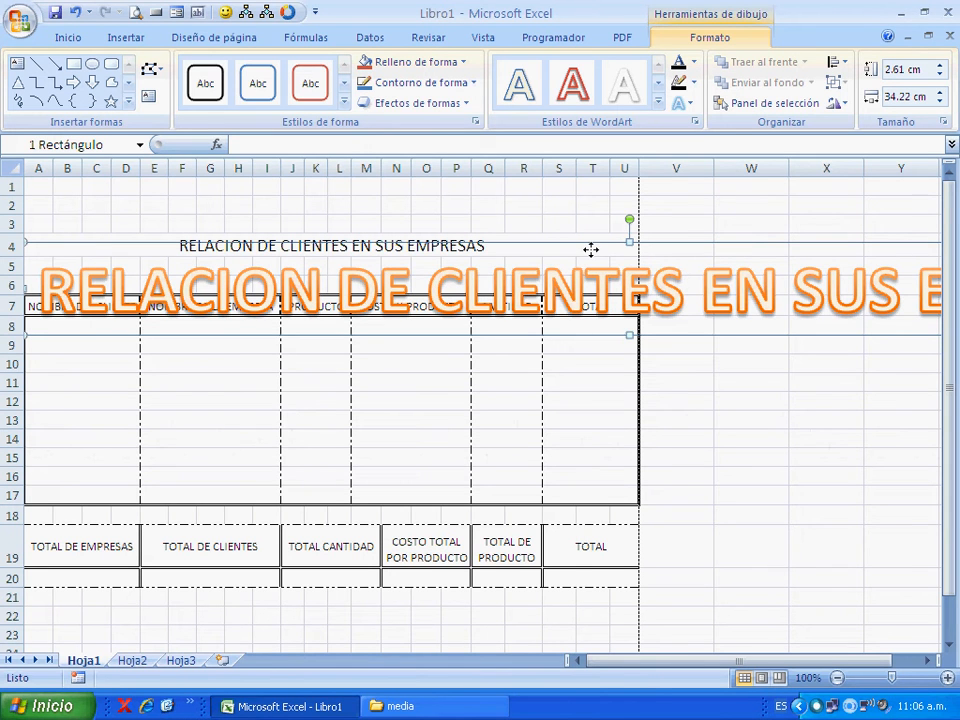
drag(591, 252, 563, 230)
click(538, 262)
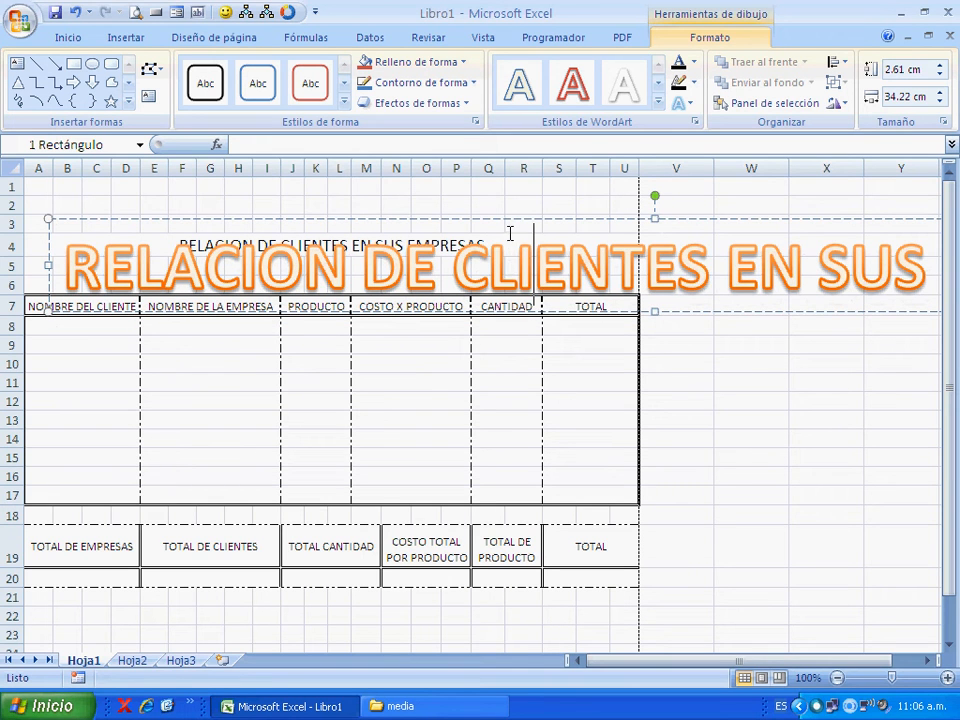
drag(510, 229, 508, 293)
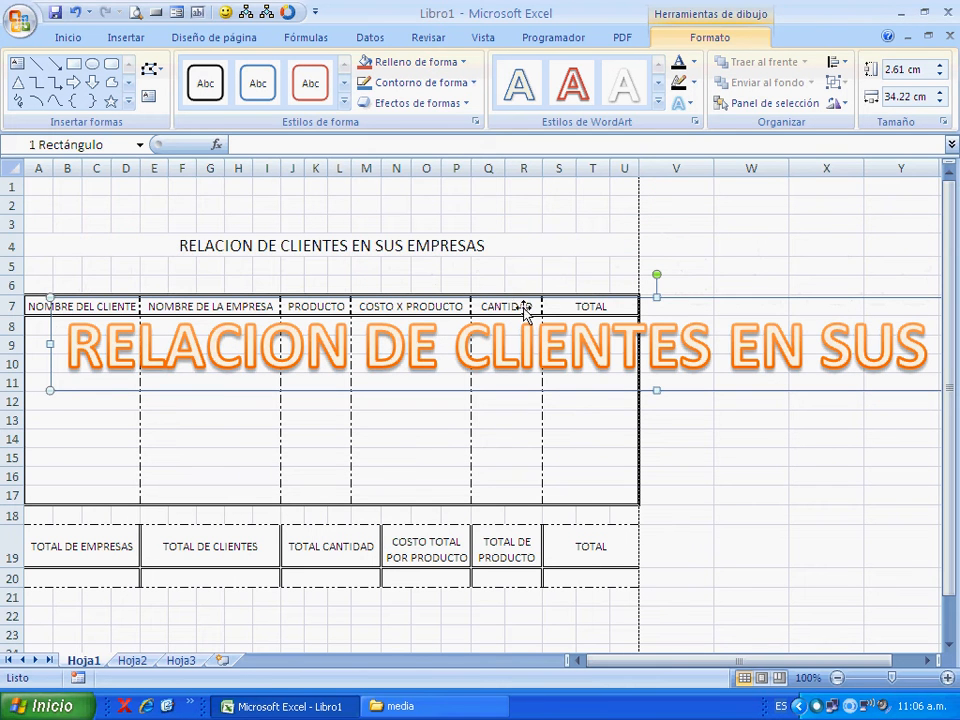
drag(686, 311, 661, 232)
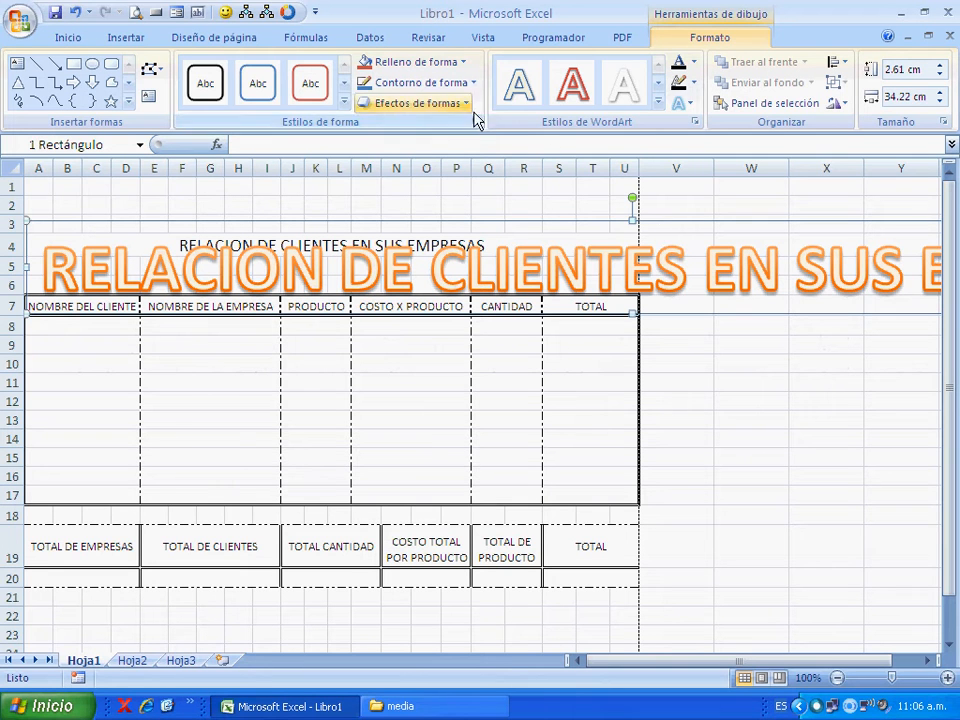
- Reduce the WordArt text's font size to 28
click(67, 40)
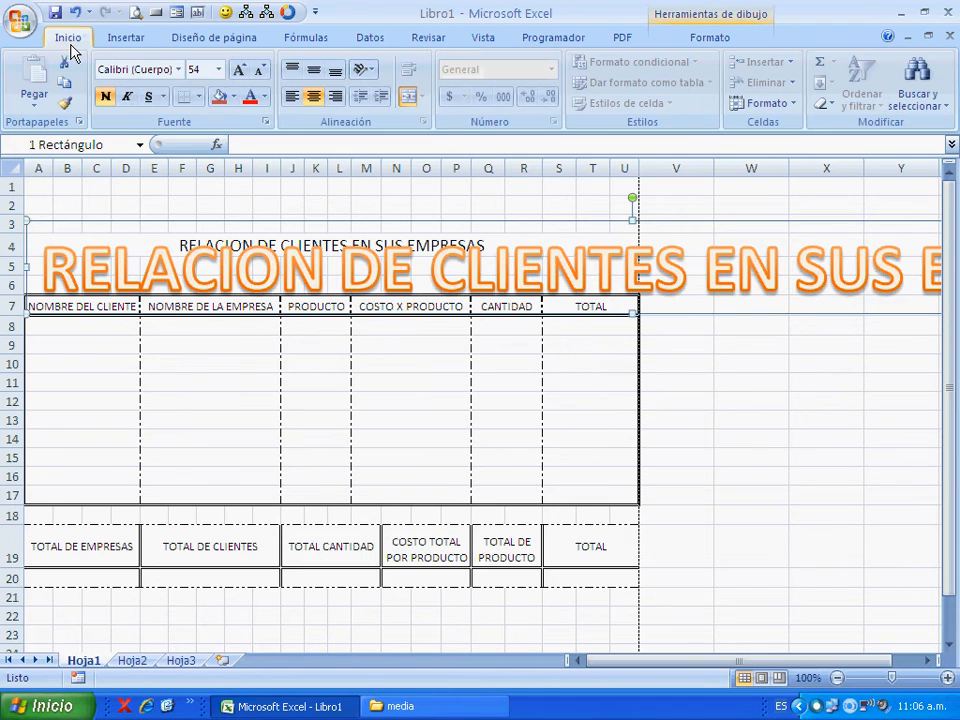
click(262, 74)
click(263, 76)
click(263, 76)
click(263, 76)
click(263, 76)
click(263, 76)
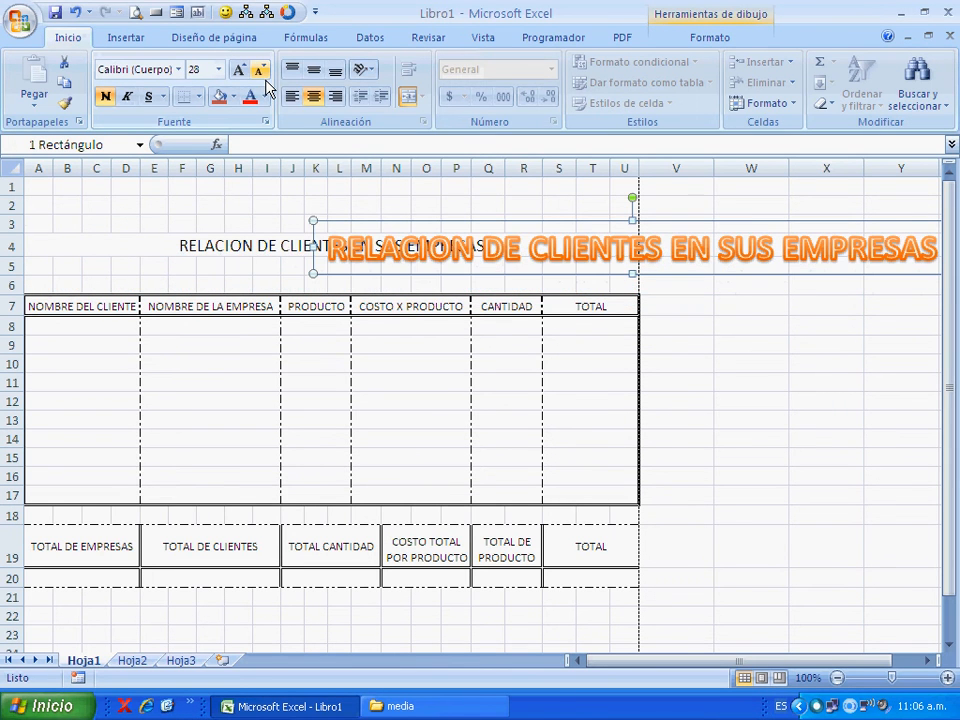
- Position the WordArt over rows 1 to 3, above the row 4 title, and reduce its font size to 24
drag(431, 233, 162, 226)
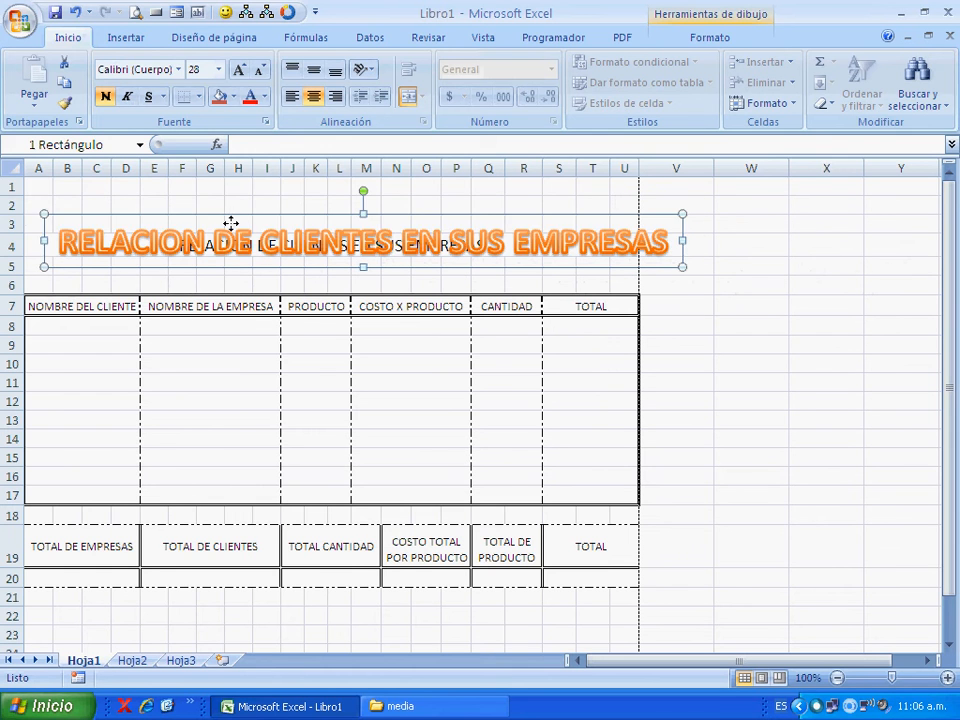
drag(229, 216, 229, 195)
click(260, 69)
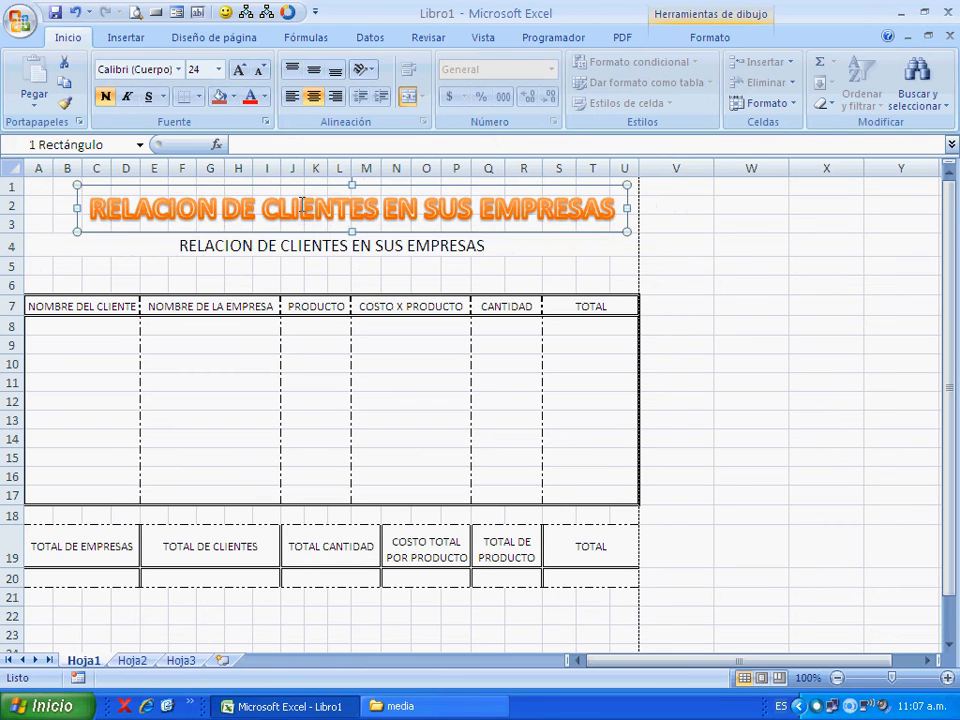
drag(298, 193, 285, 247)
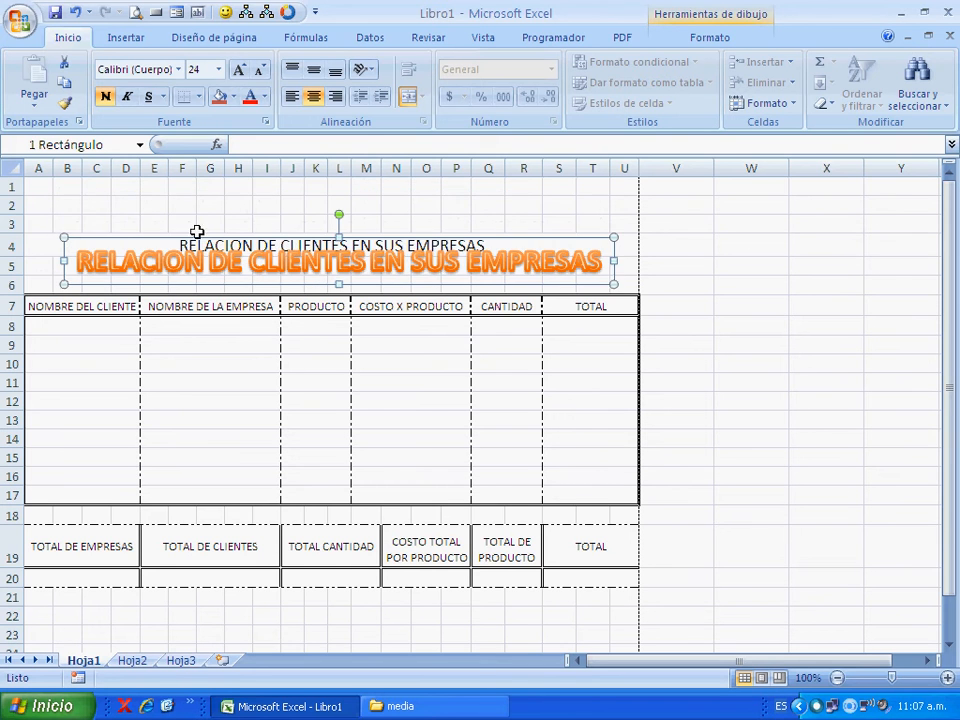
drag(151, 222, 126, 188)
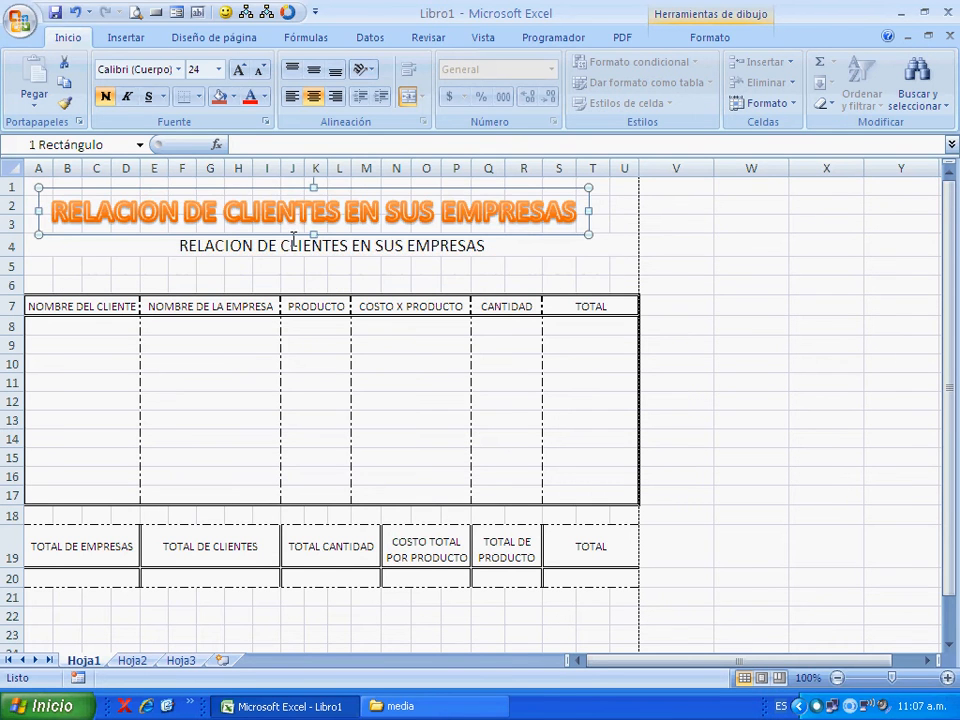
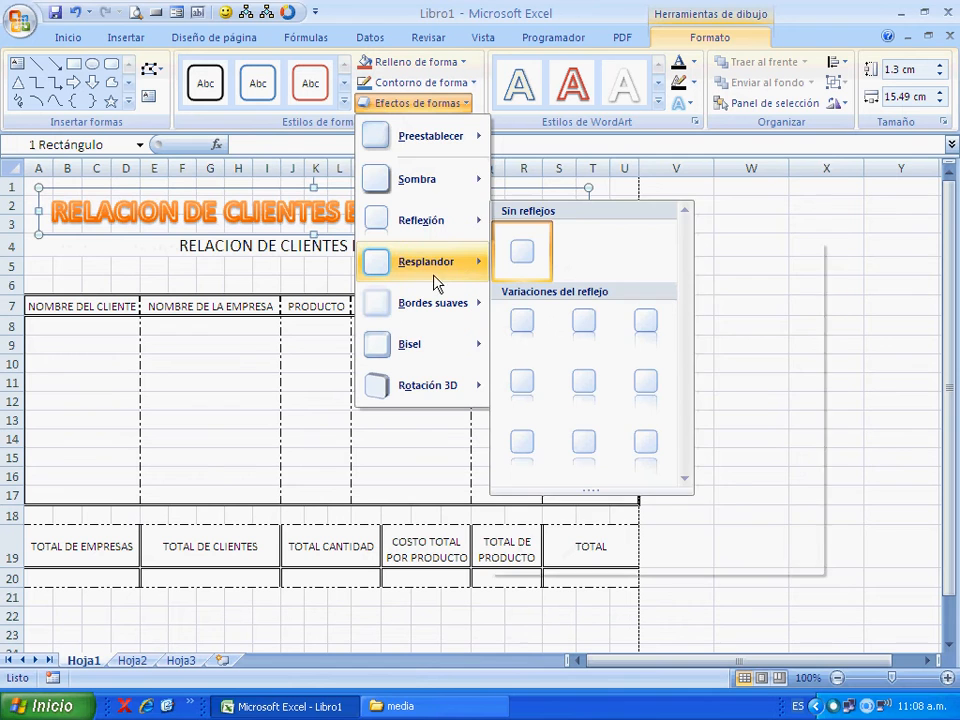
- Apply a purple glow shape effect to the WordArt's box
mouse_move(436, 275)
click(598, 423)
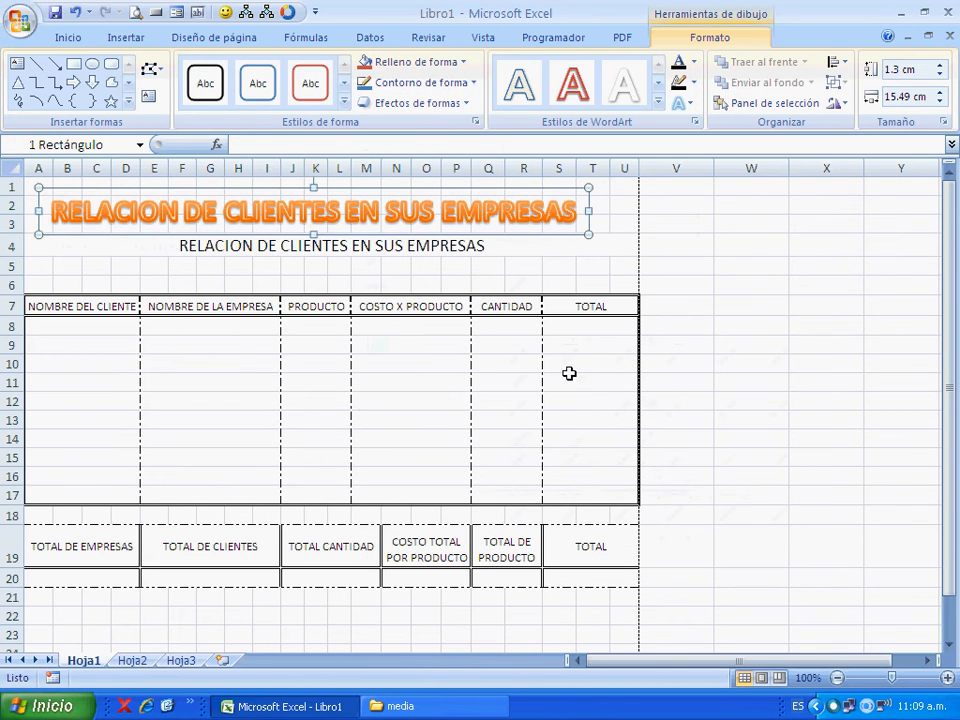
click(469, 108)
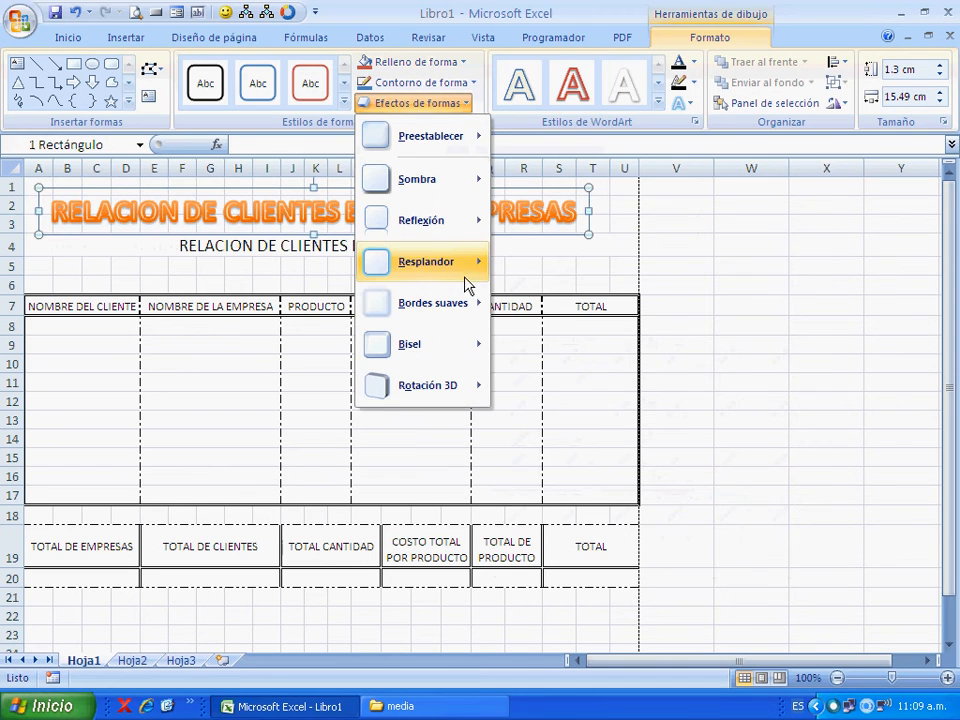
click(560, 351)
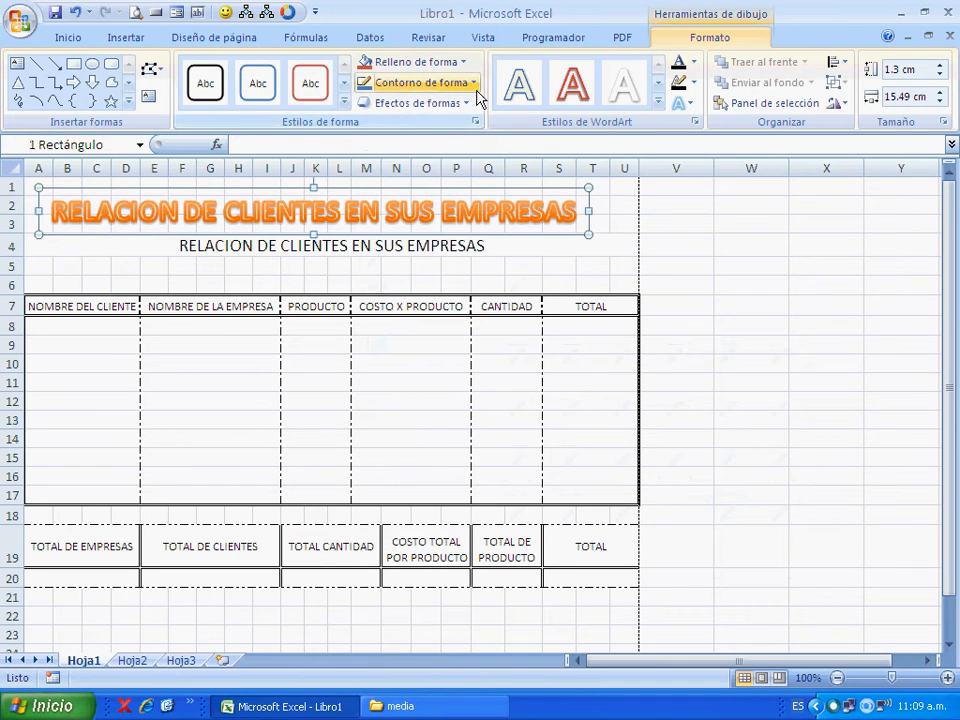
- Fill the WordArt's box with standard red and try the red-outlined text style on it
click(405, 62)
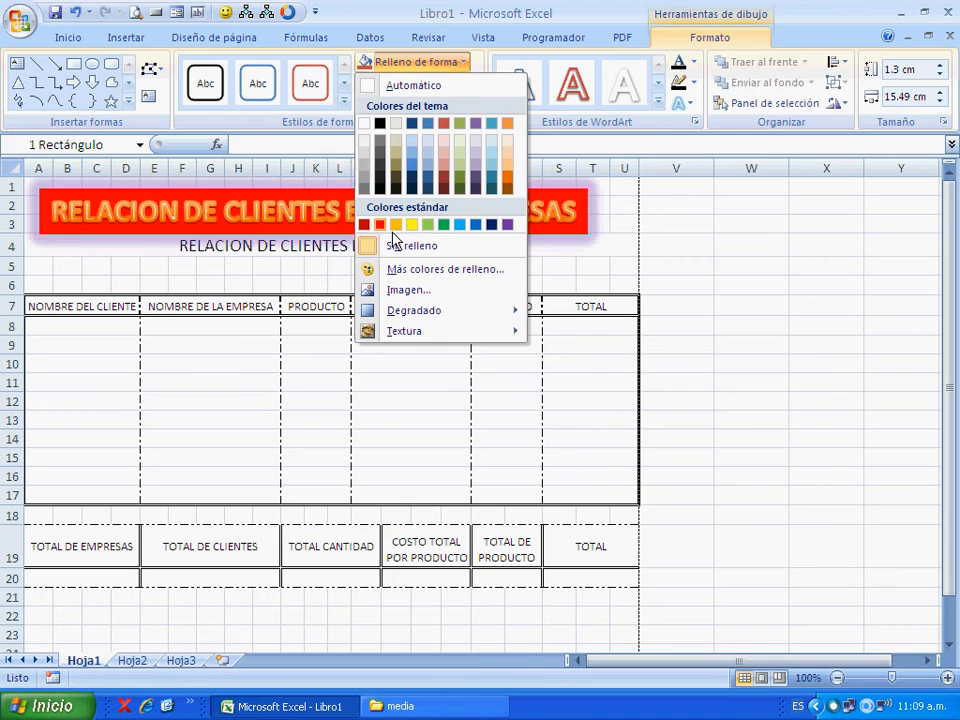
click(380, 224)
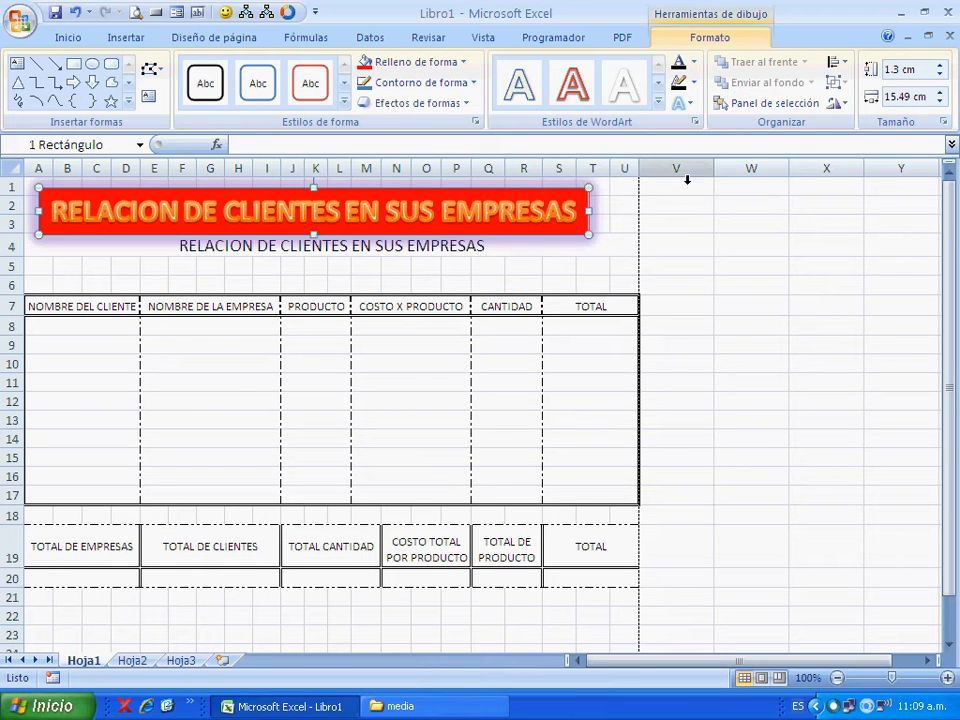
click(573, 92)
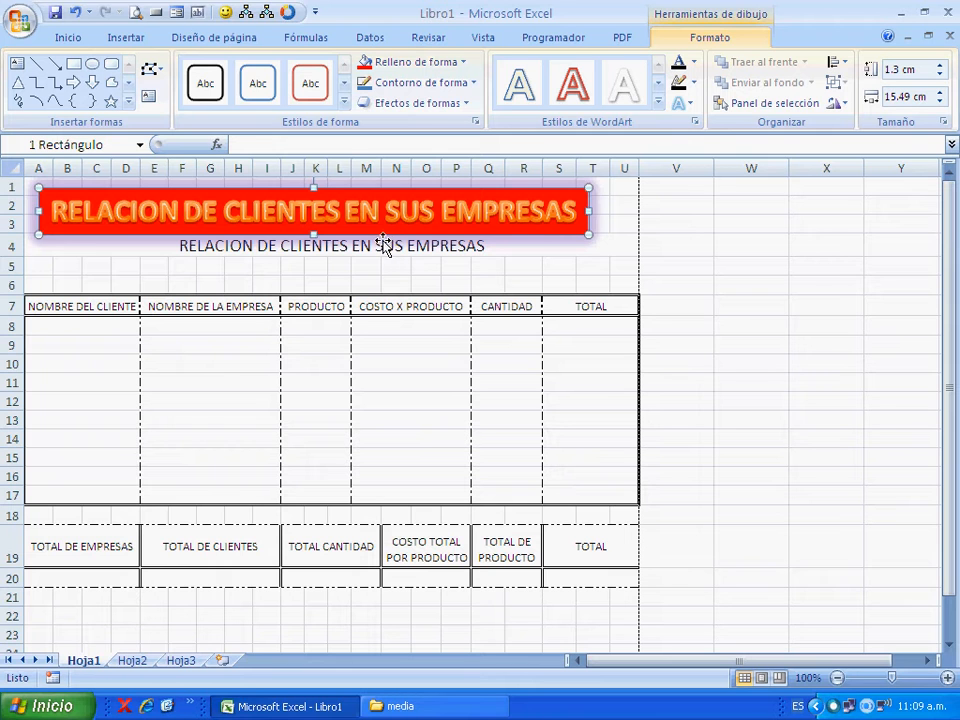
click(530, 286)
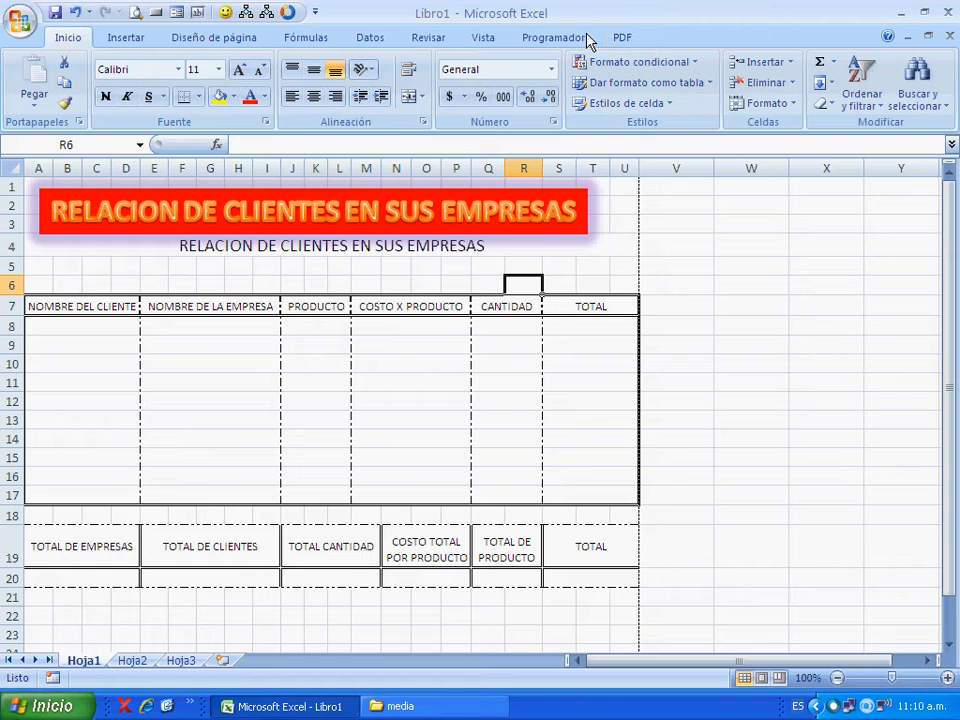
click(599, 223)
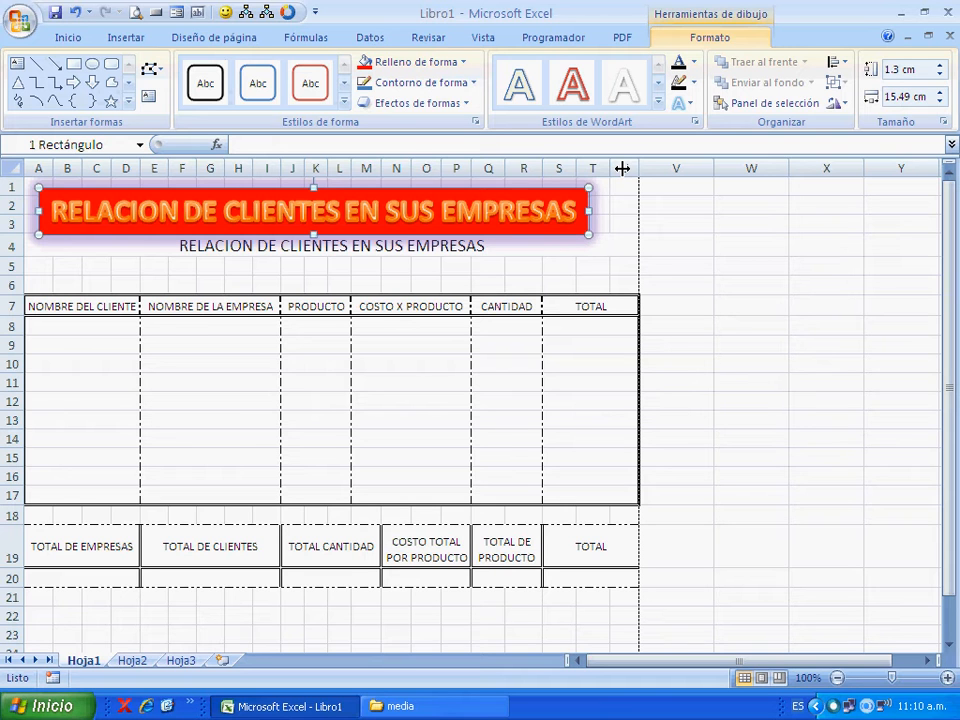
click(570, 264)
click(596, 234)
click(604, 267)
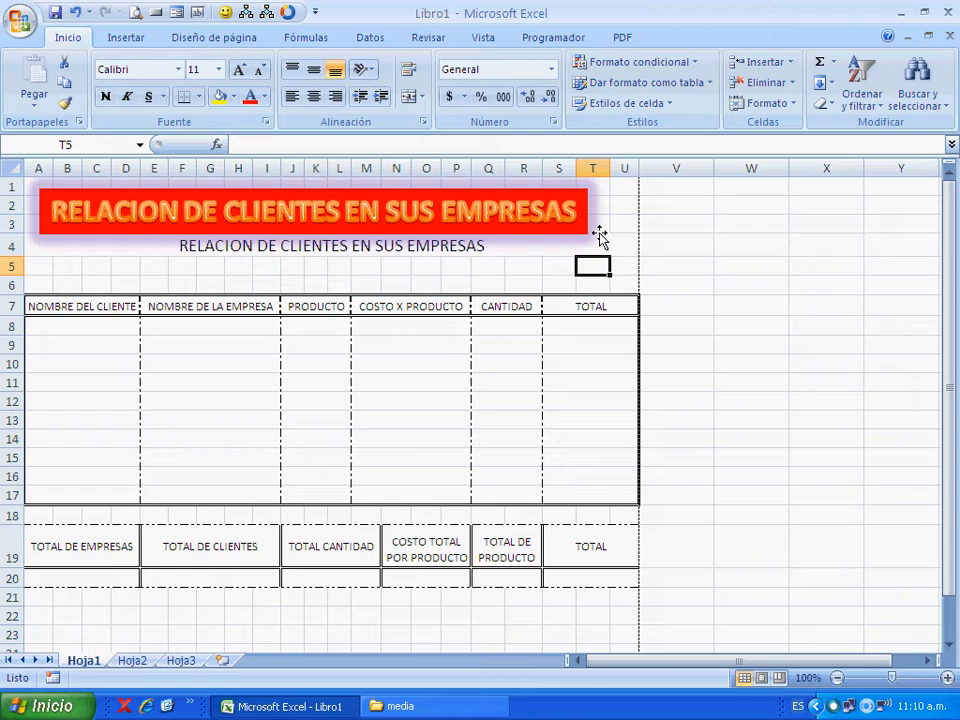
- Remove the shape fill from the WordArt's box and deselect it
click(600, 236)
click(678, 38)
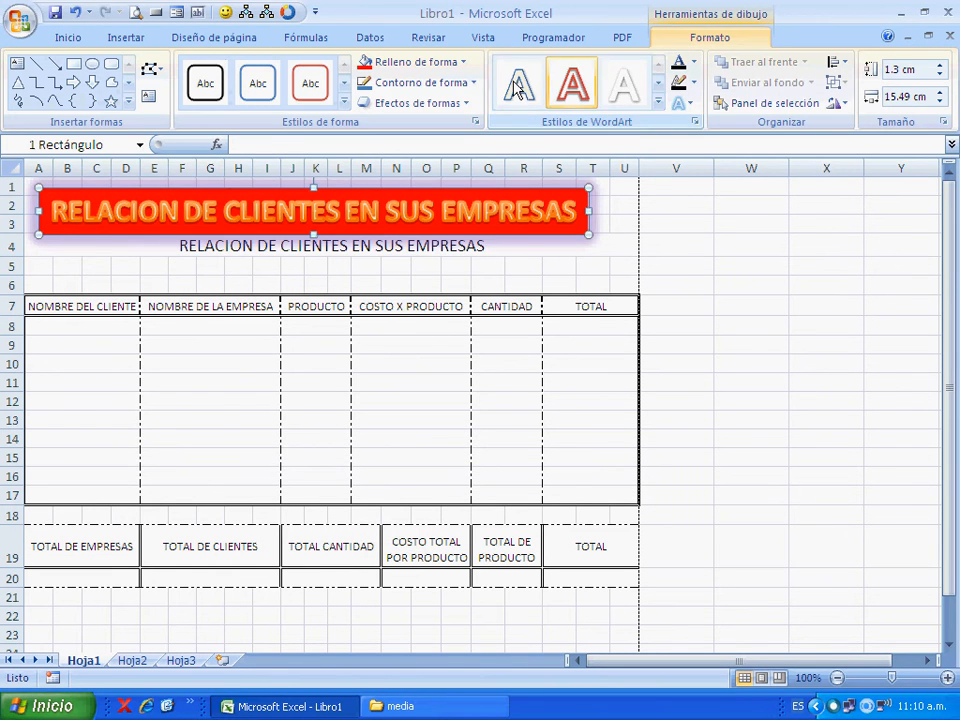
click(463, 62)
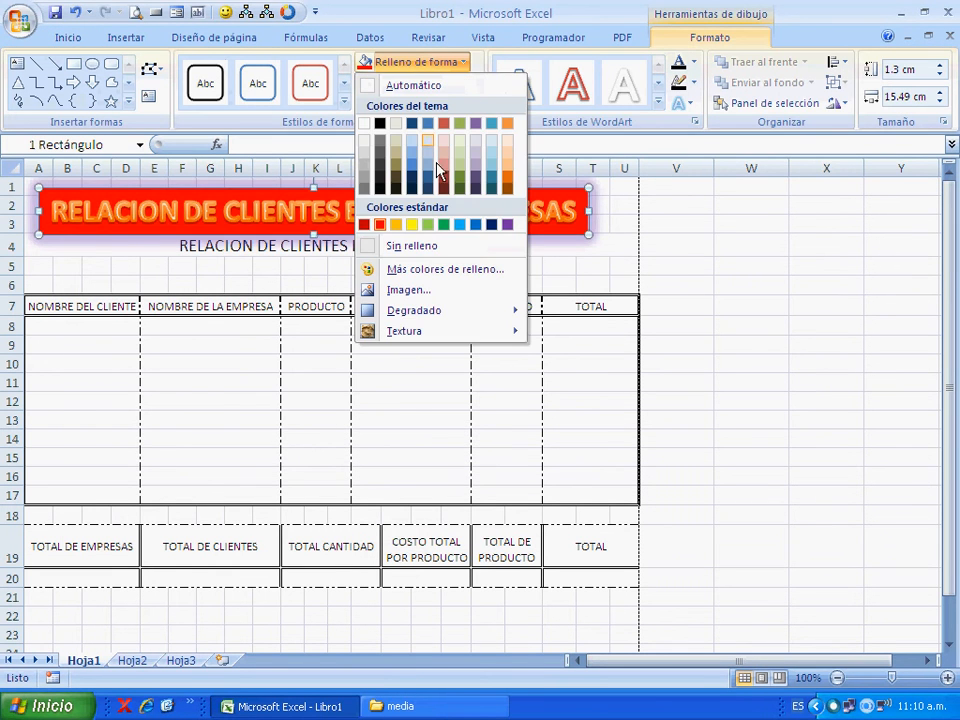
click(416, 248)
click(533, 269)
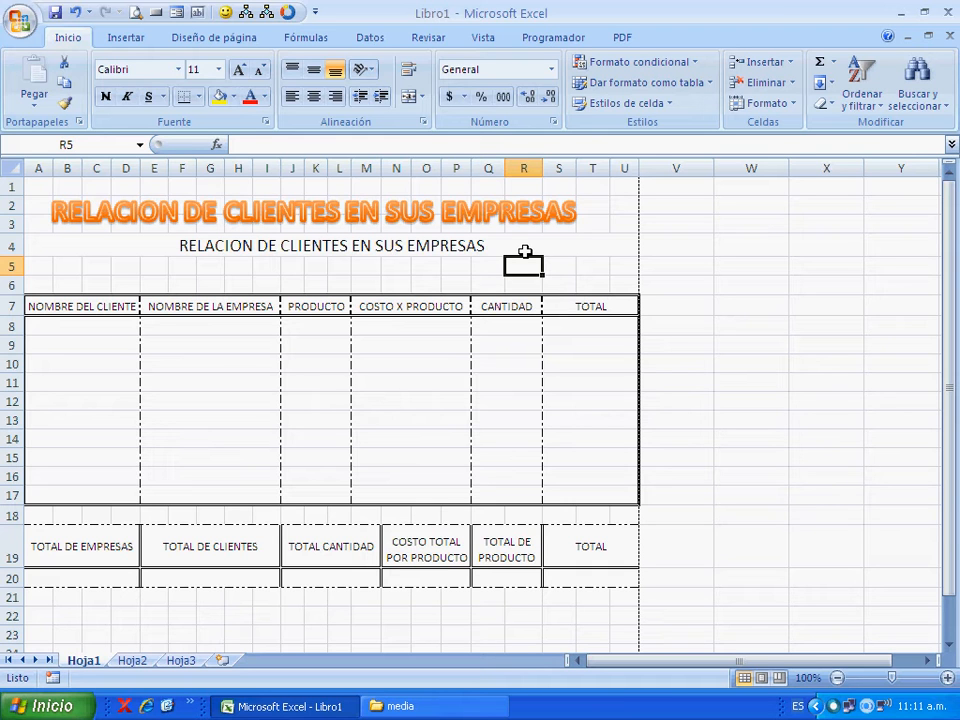
- Insert an empty text box over the table's blank rows, spanning about F10 to R13
click(148, 44)
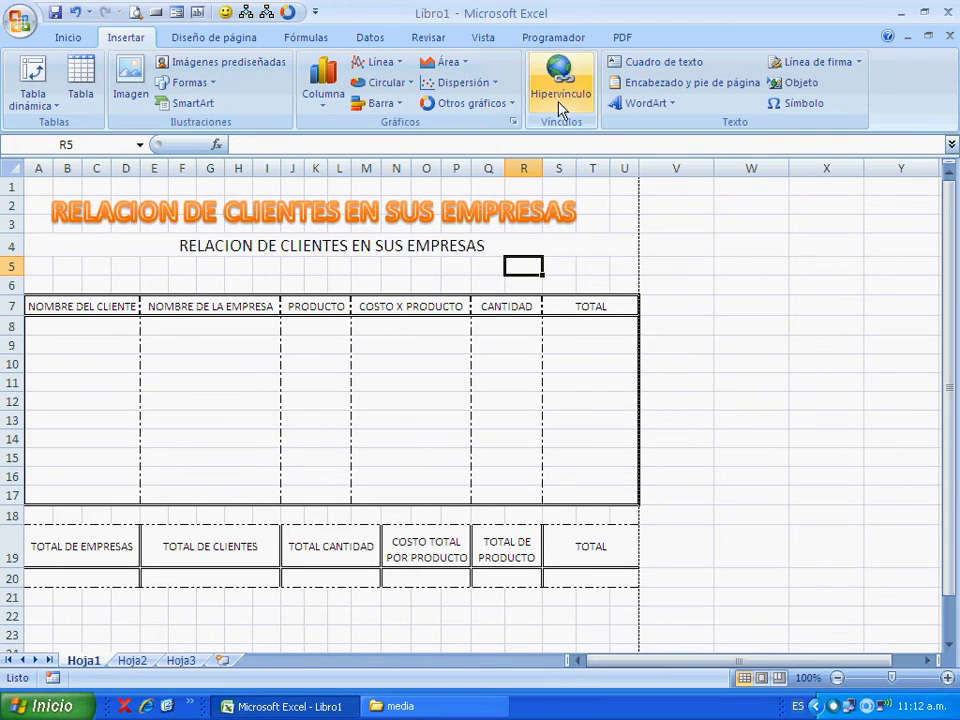
click(697, 66)
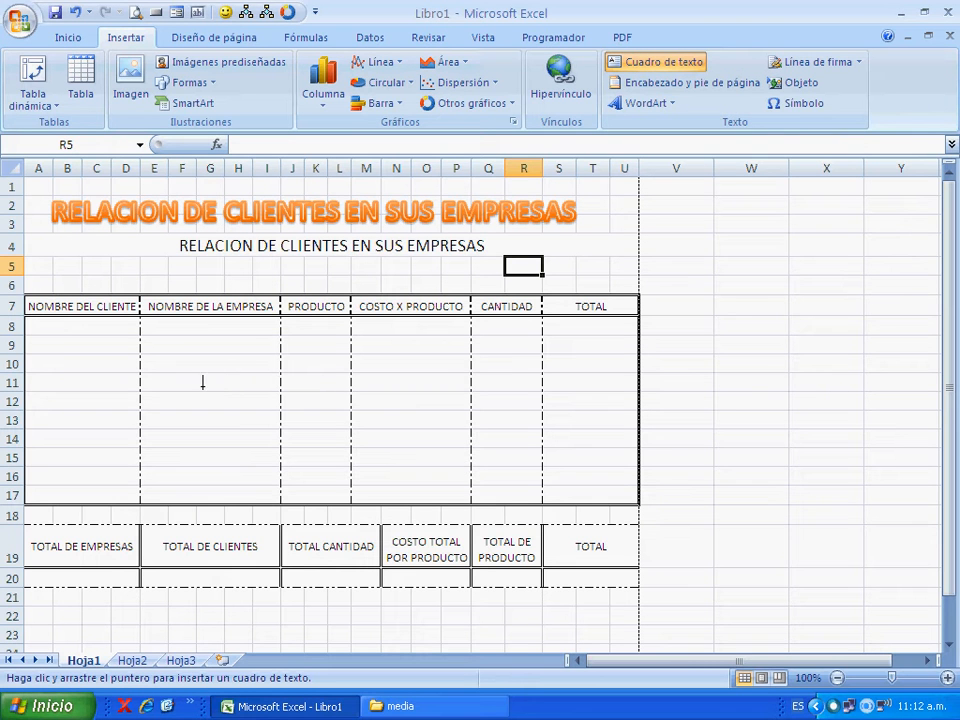
drag(189, 366, 518, 438)
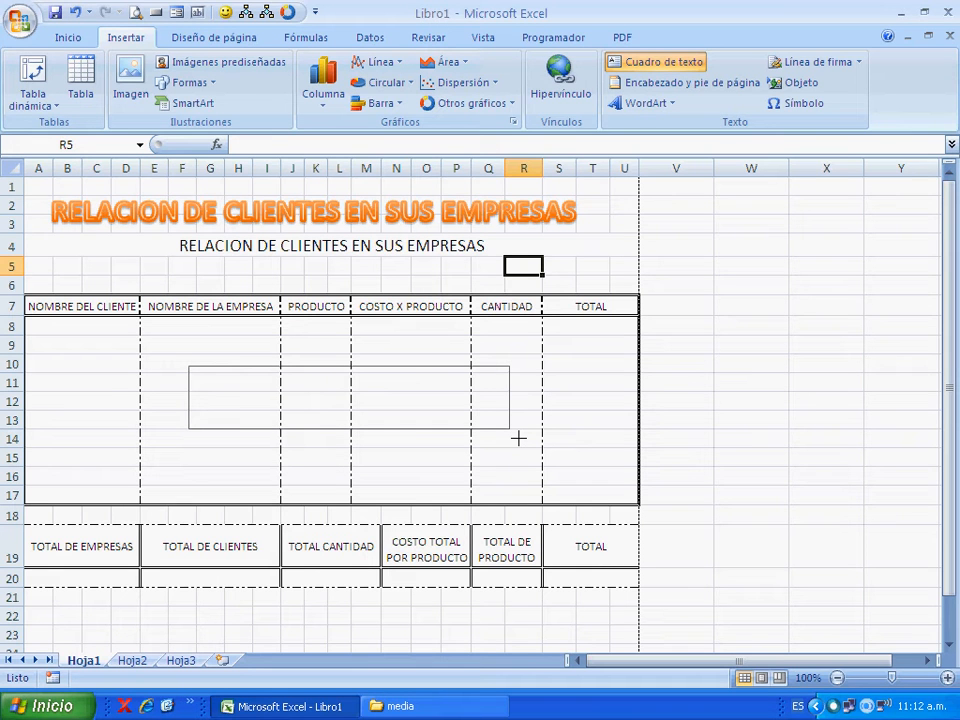
drag(518, 438, 518, 438)
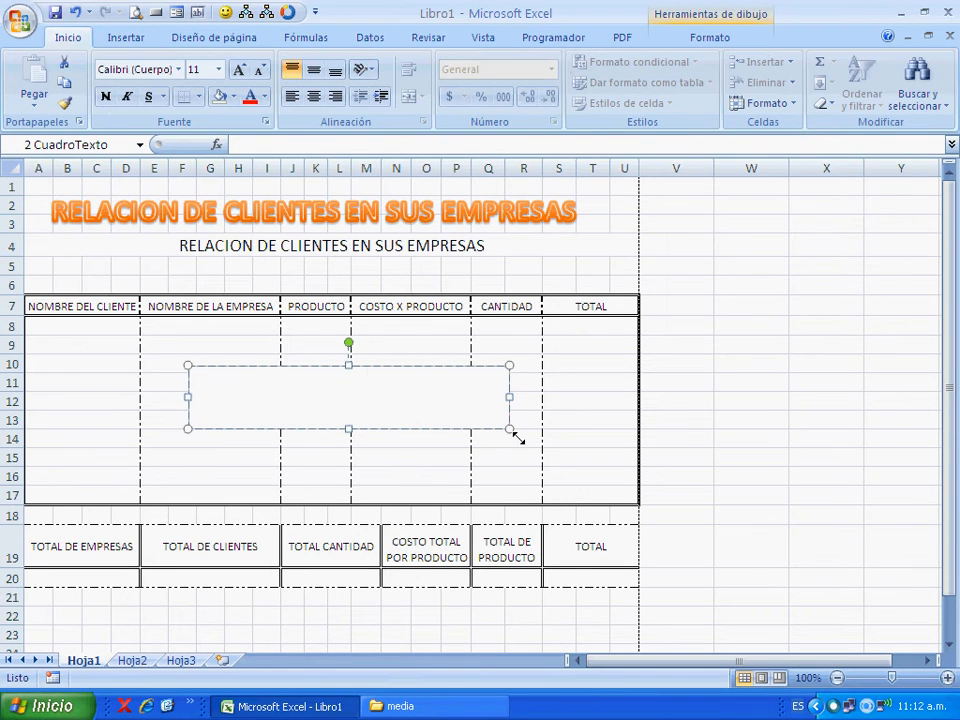
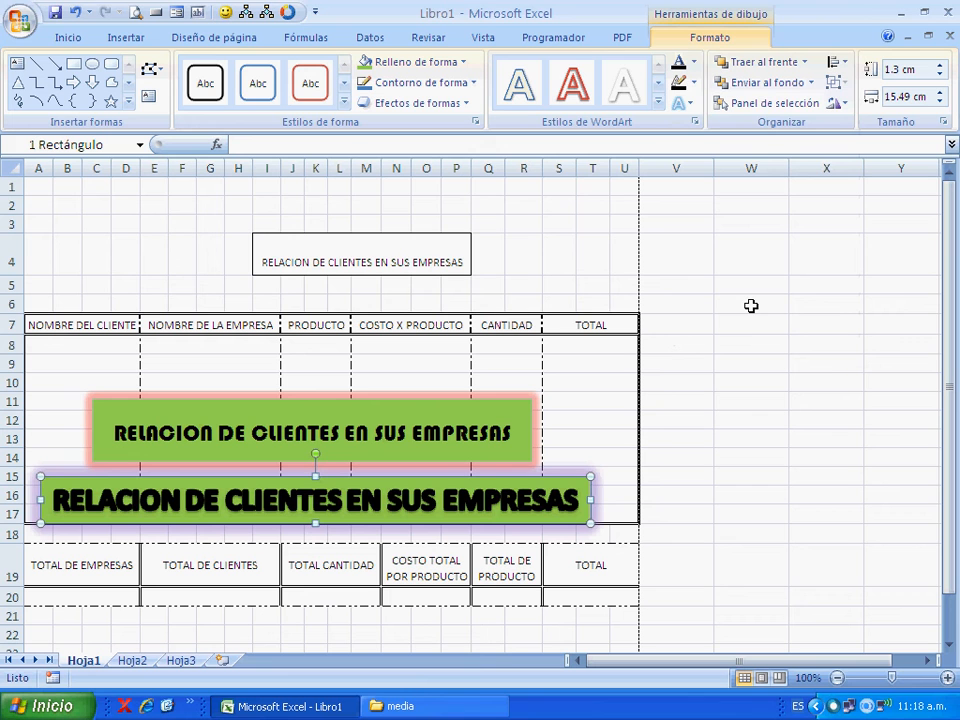
- Unmerge the title cells I4:P4 above the table and delete their text
click(718, 362)
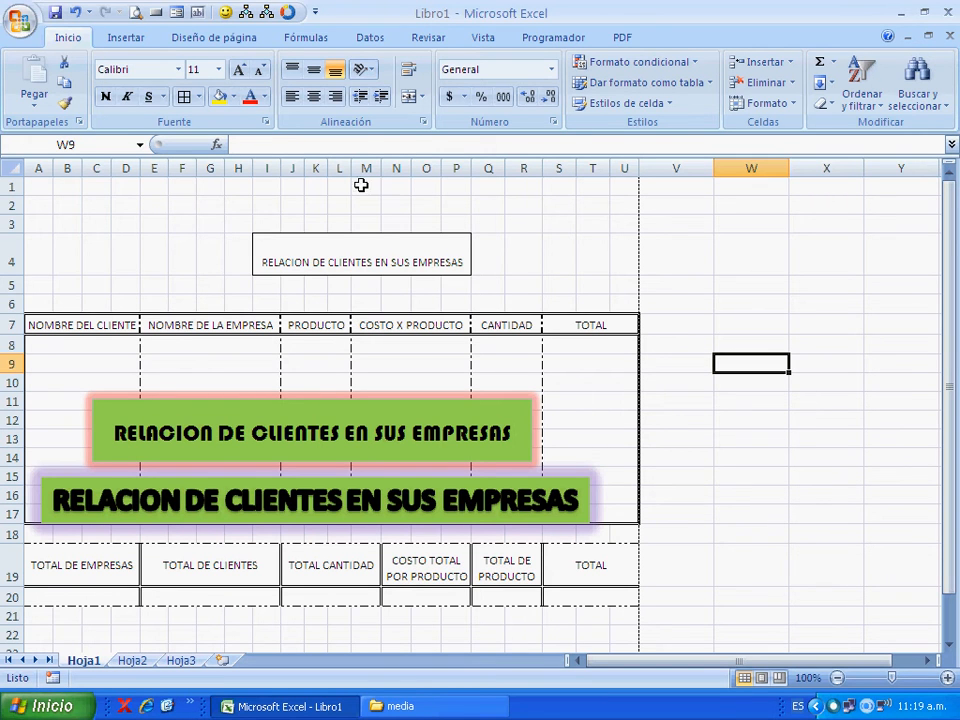
click(403, 245)
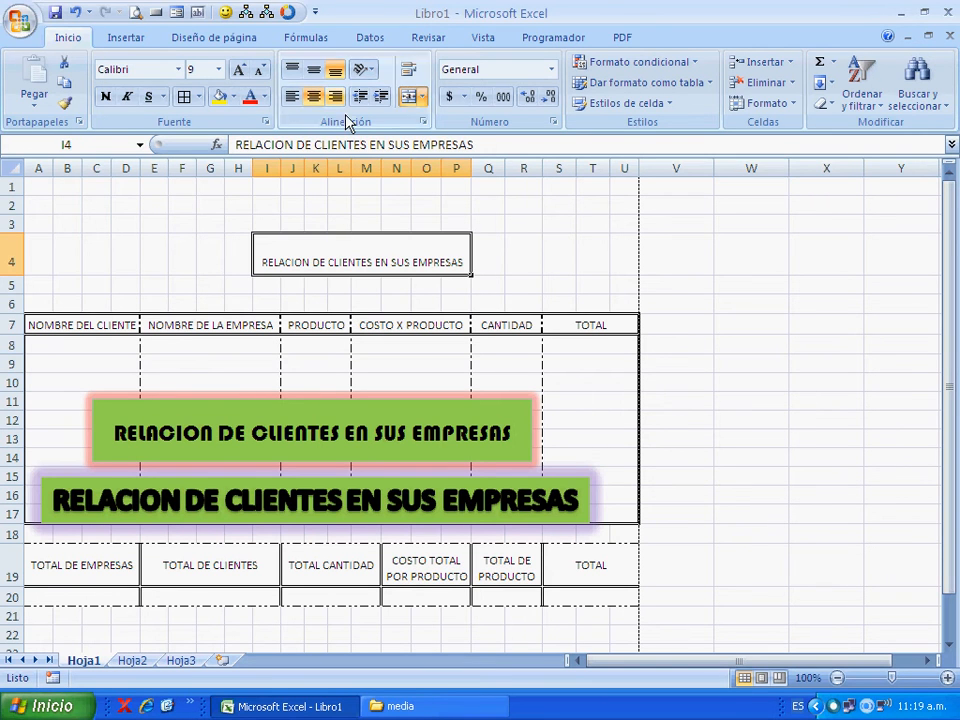
click(410, 97)
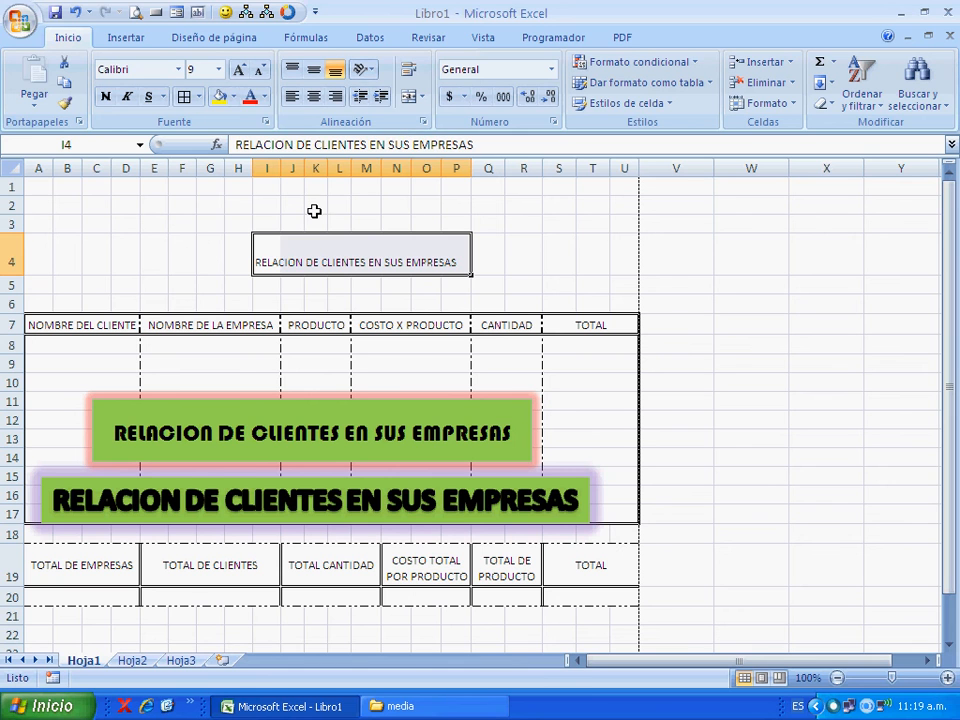
key(Delete)
- Fit the height of row 4 to its contents
drag(18, 286, 29, 264)
double_click(24, 263)
click(92, 265)
- Move the text box title above the table to about rows 2–5 and the WordArt title up to about rows 8–11
click(360, 388)
drag(364, 390, 358, 212)
click(331, 462)
drag(331, 462, 358, 339)
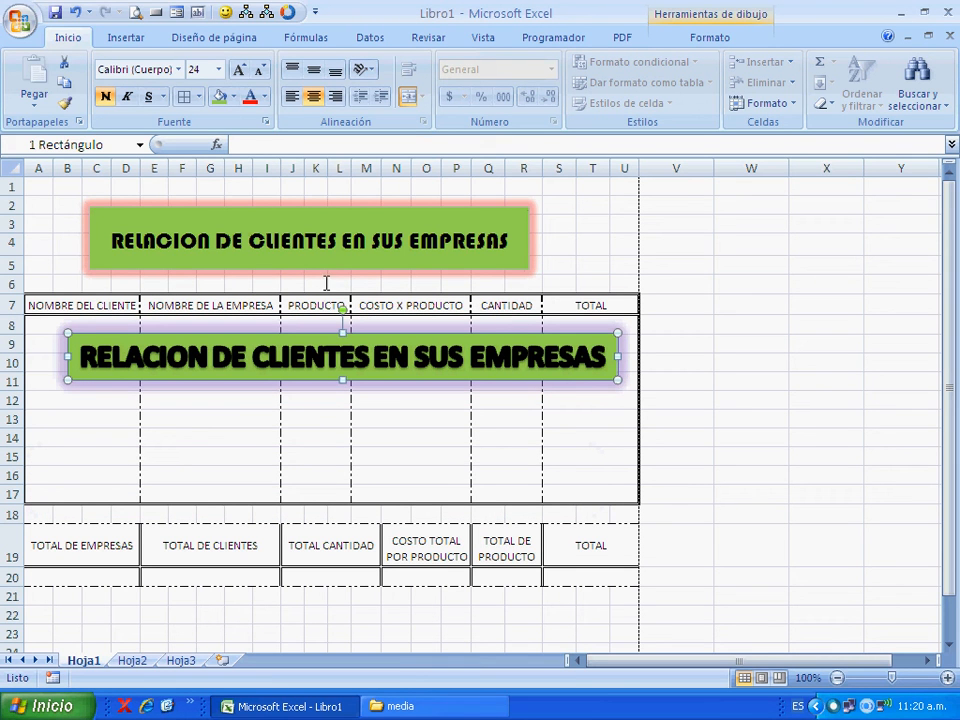
- Delete the text box title and center the WordArt title above the table, over about rows 3–5
click(328, 283)
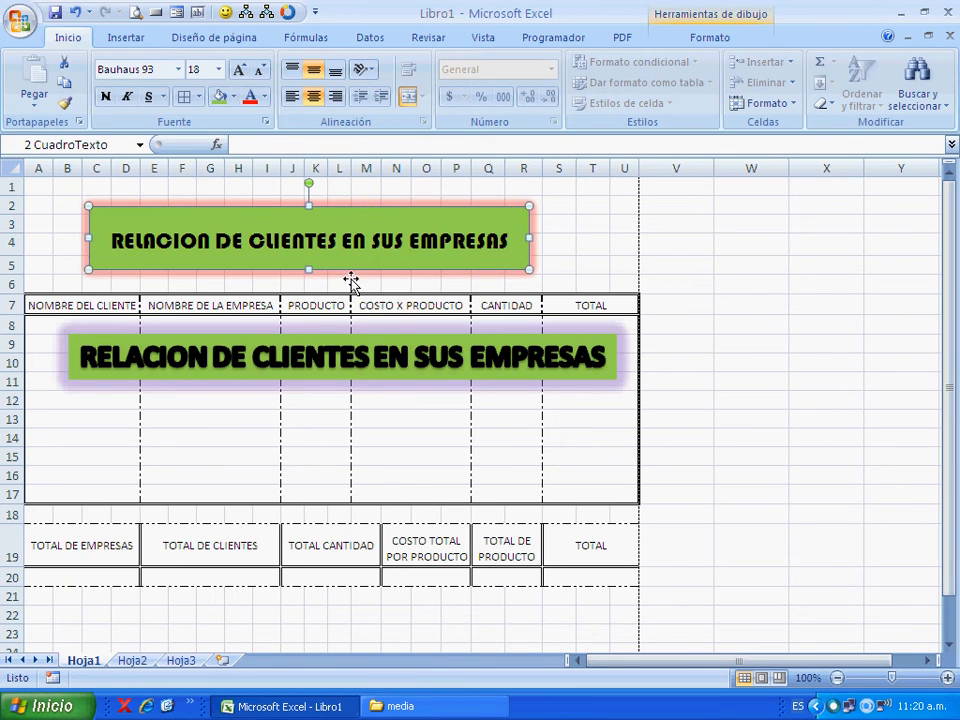
key(Delete)
click(336, 336)
drag(336, 336, 334, 226)
click(371, 420)
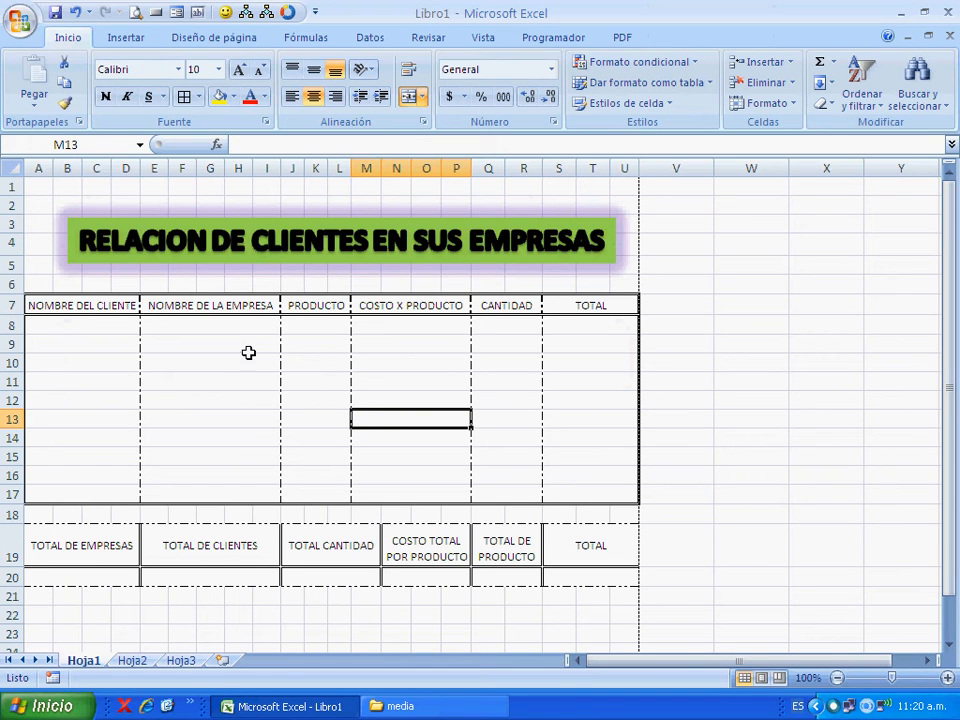
- Fill the header cells A7:U7 and the totals header cells A19:U19 with yellow
drag(110, 305, 610, 305)
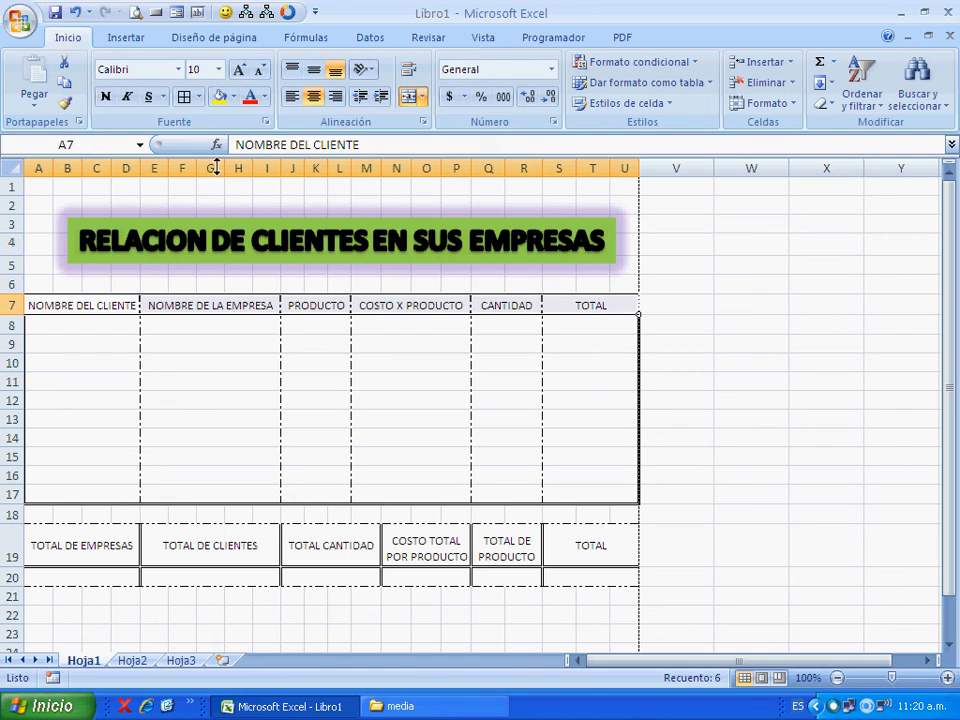
click(219, 96)
click(233, 97)
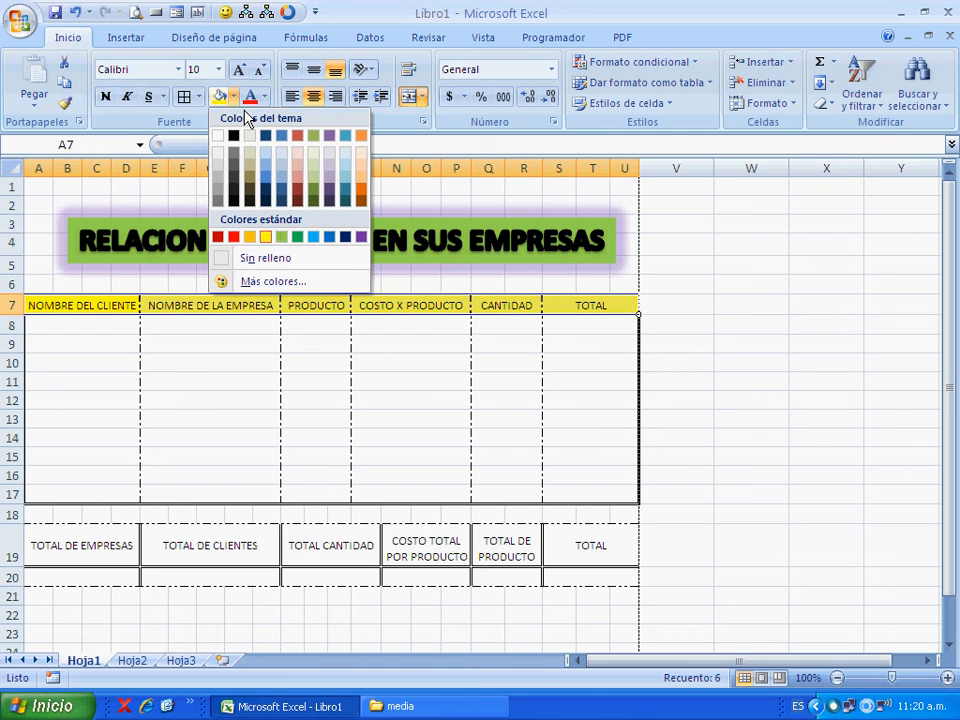
click(171, 337)
drag(52, 549, 612, 545)
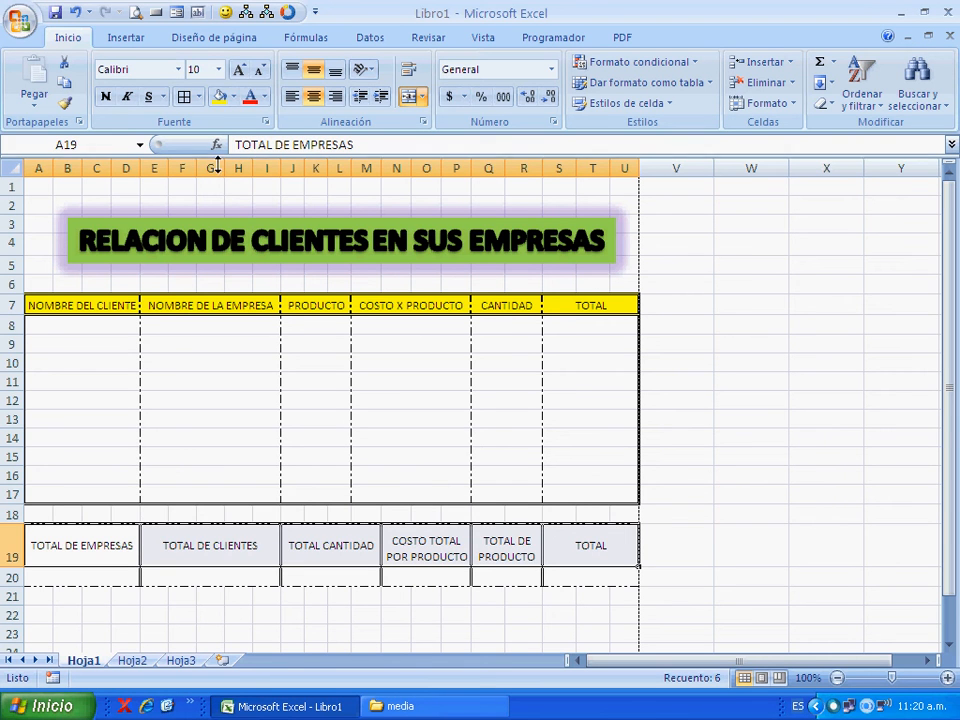
click(219, 96)
click(228, 363)
- Fill table rows 9 and 11, columns A to U, with the standard light green
drag(75, 349, 630, 347)
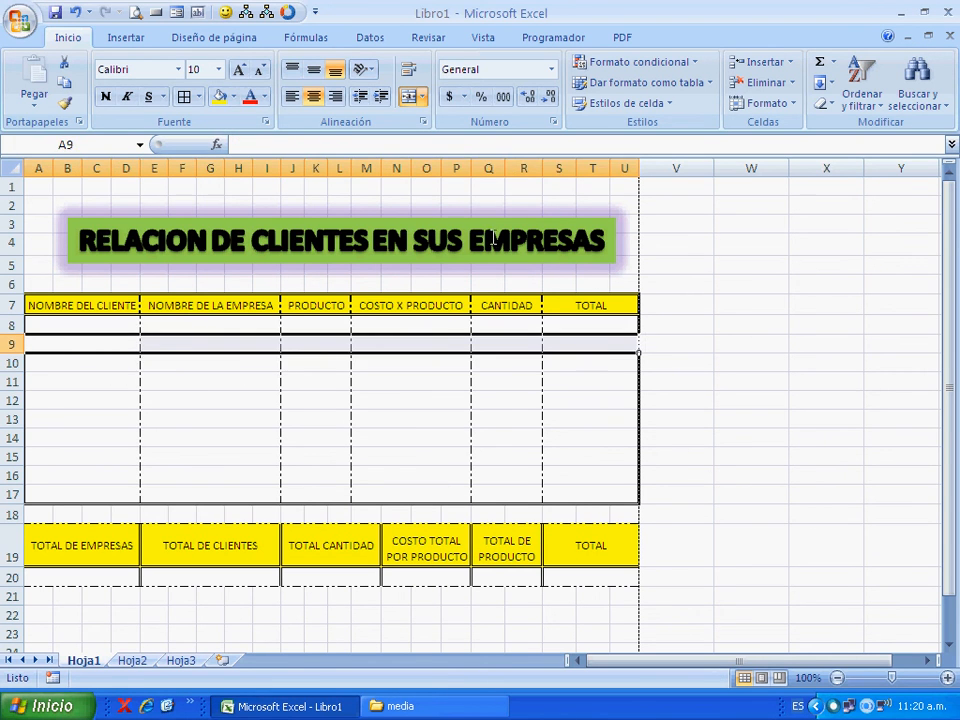
click(233, 96)
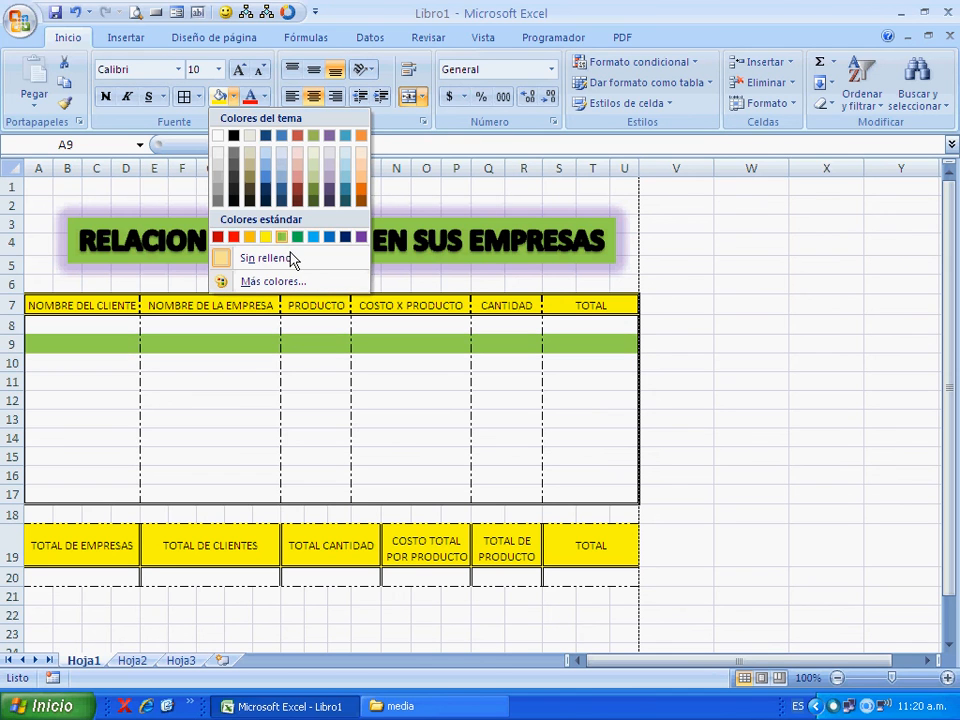
click(281, 237)
drag(96, 390, 628, 390)
click(218, 96)
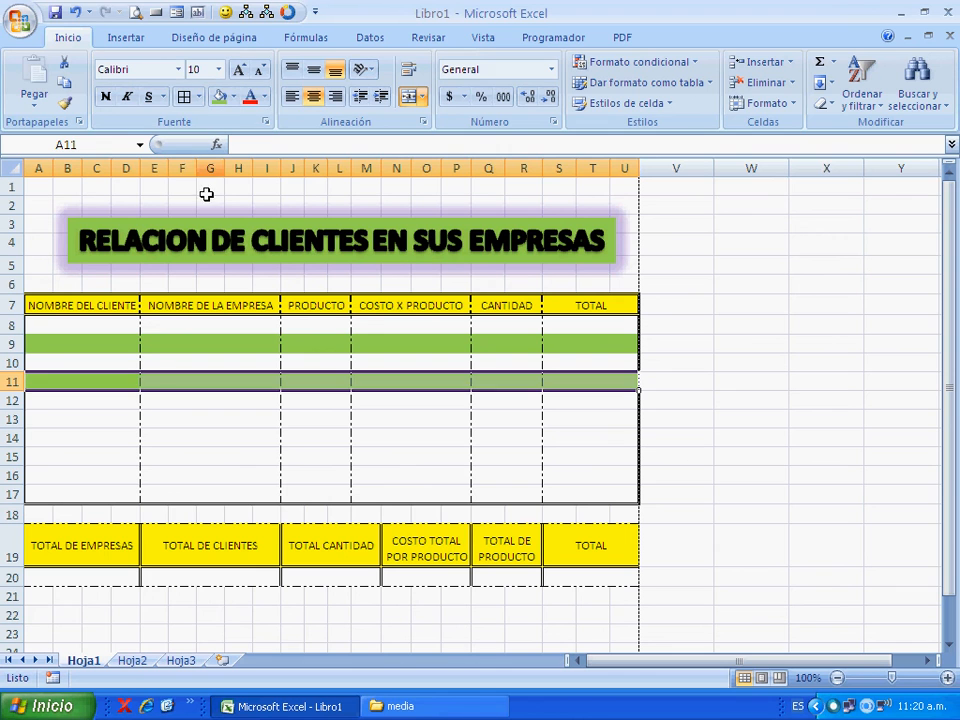
- Fill table rows 13, 15 and 17, columns A to U, with the same light green
click(85, 430)
drag(85, 430, 561, 422)
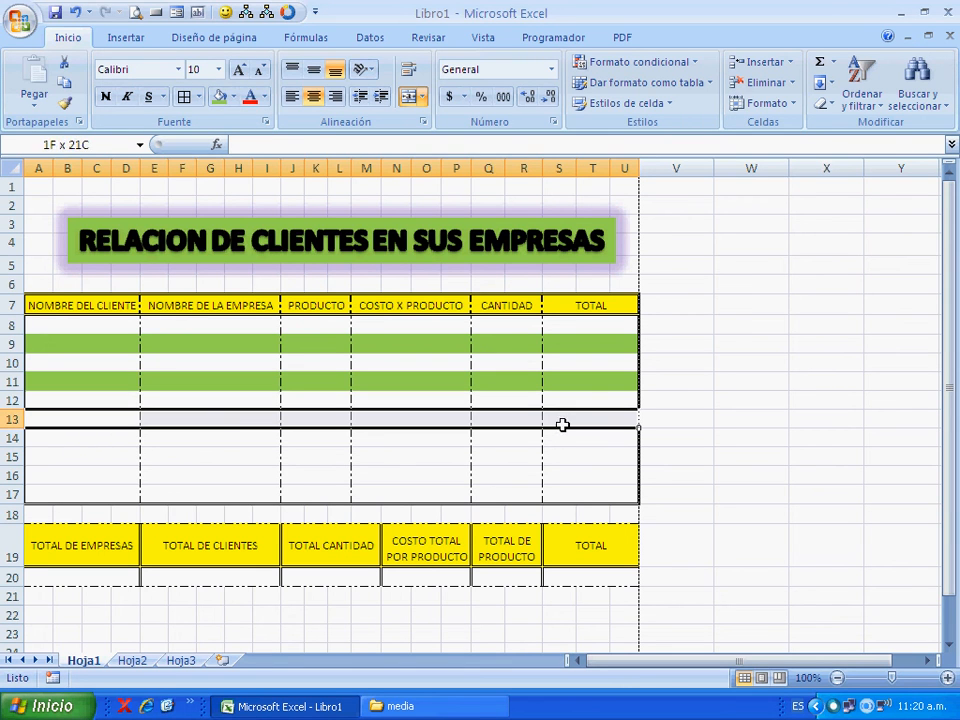
click(218, 96)
drag(86, 458, 620, 460)
click(218, 96)
drag(75, 500, 634, 499)
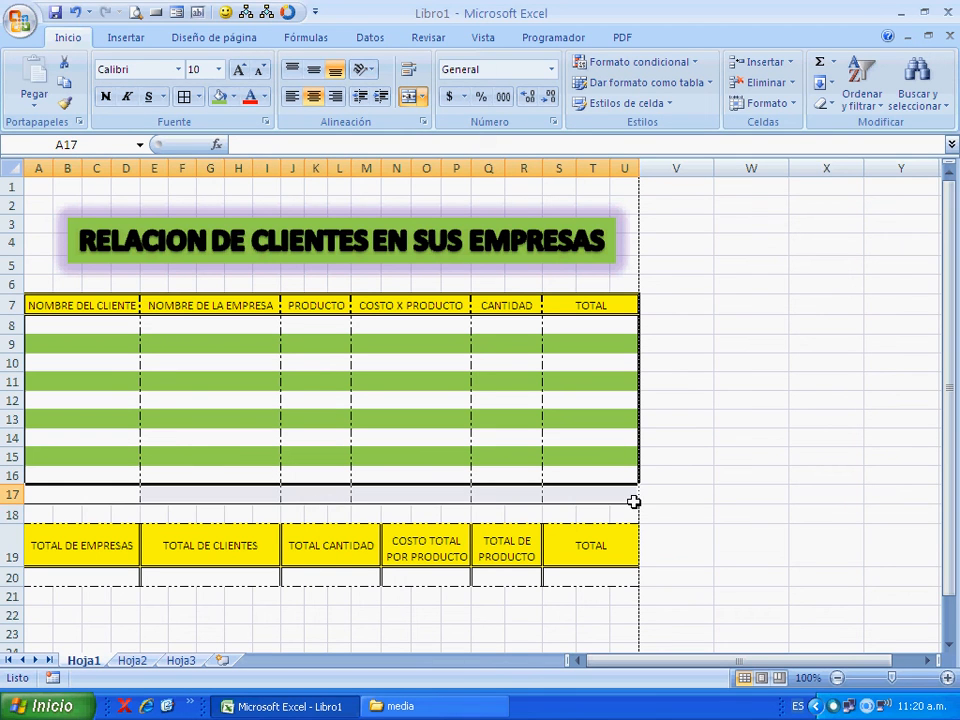
click(218, 96)
click(741, 293)
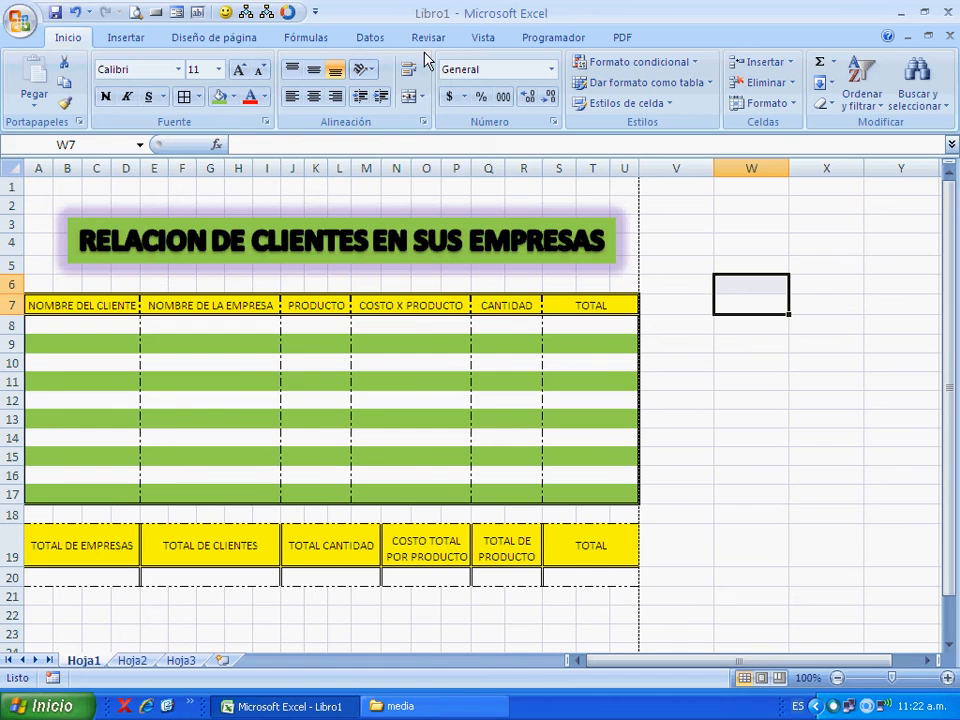
- Open the print preview of the sheet and inspect the zoomed-in table and title
click(135, 12)
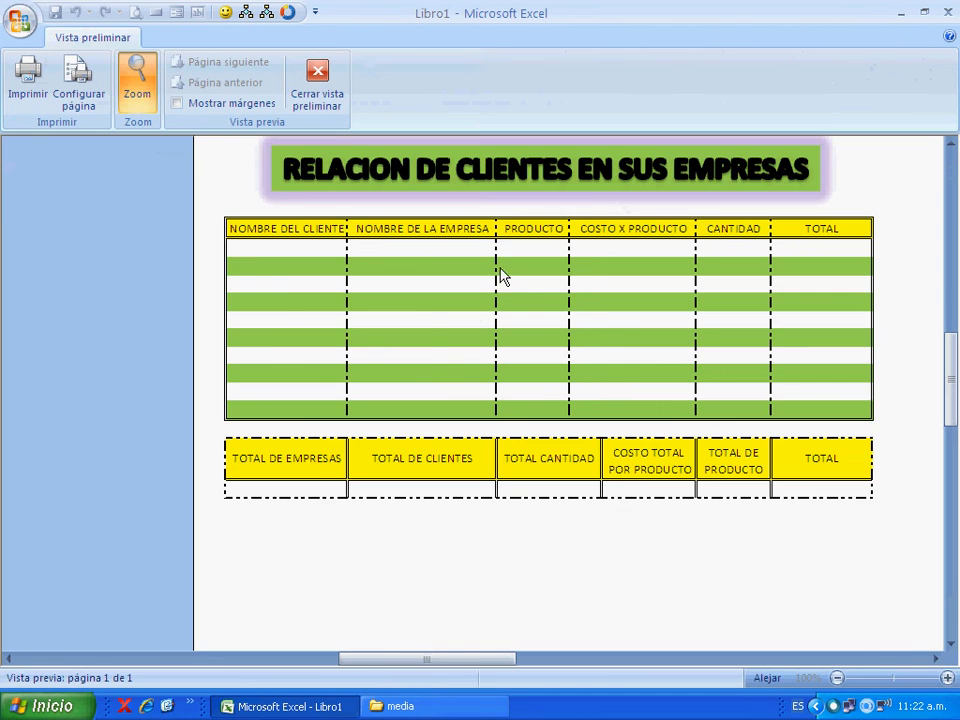
click(498, 256)
scroll(480, 400, up, 3)
scroll(479, 401, down, 3)
scroll(480, 400, up, 2)
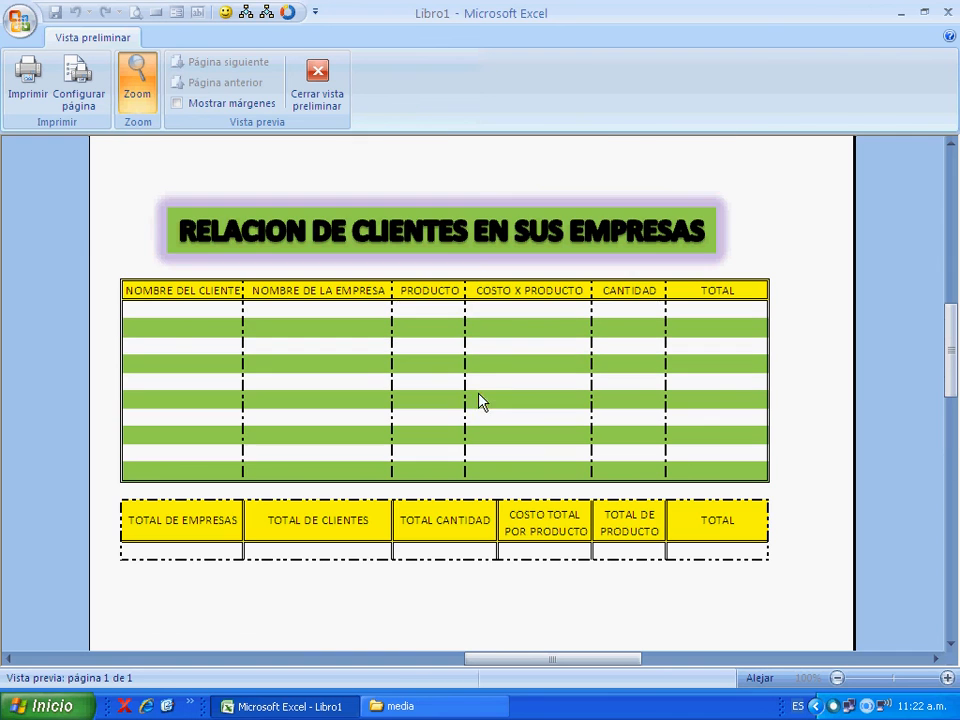
- Show the margins in the print preview, check the table's placement on the whole page and close the preview
click(196, 111)
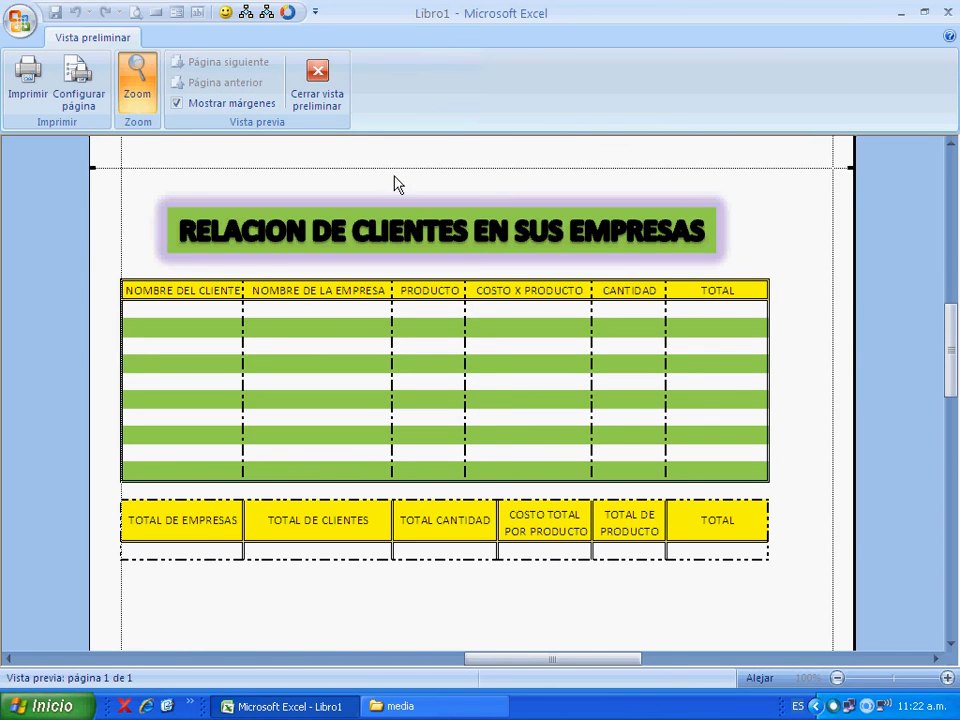
scroll(685, 325, up, 3)
scroll(685, 325, down, 5)
scroll(685, 325, up, 2)
scroll(688, 327, up, 3)
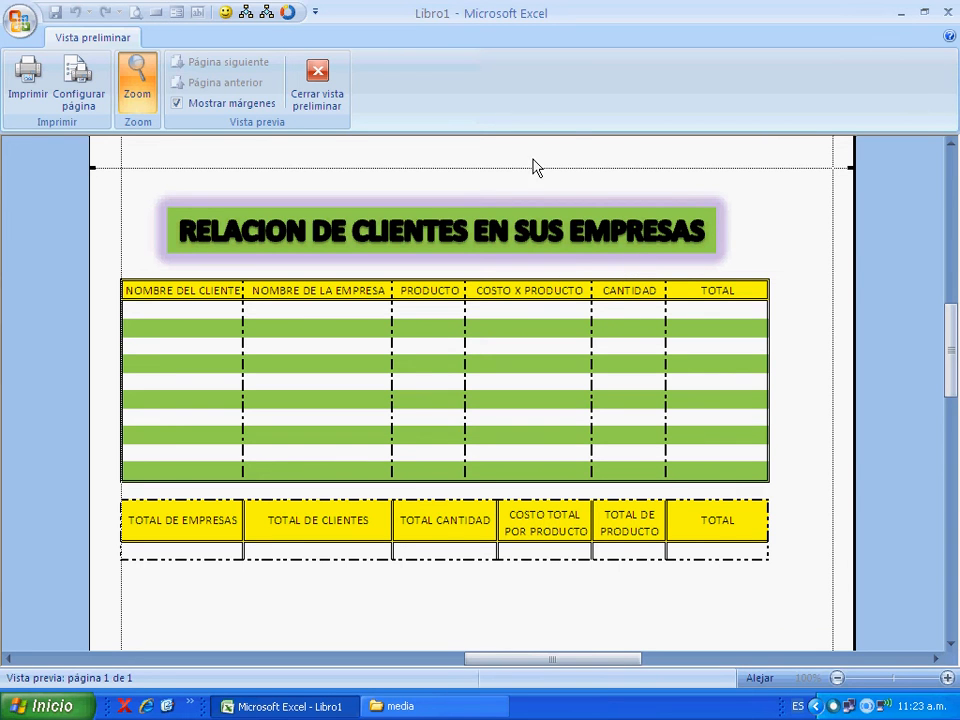
click(779, 184)
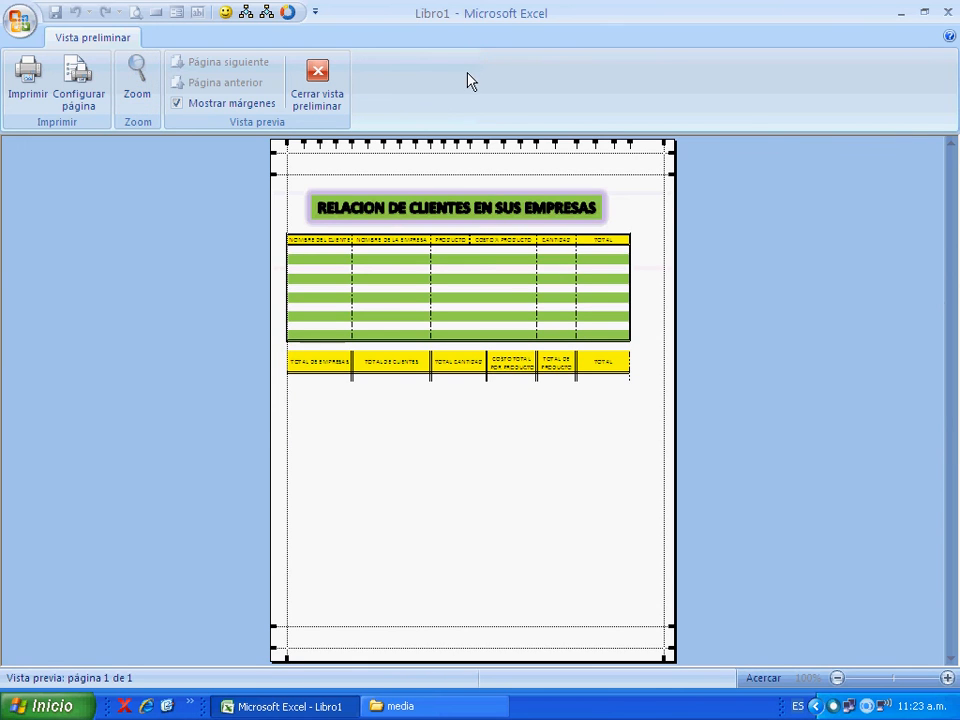
click(327, 95)
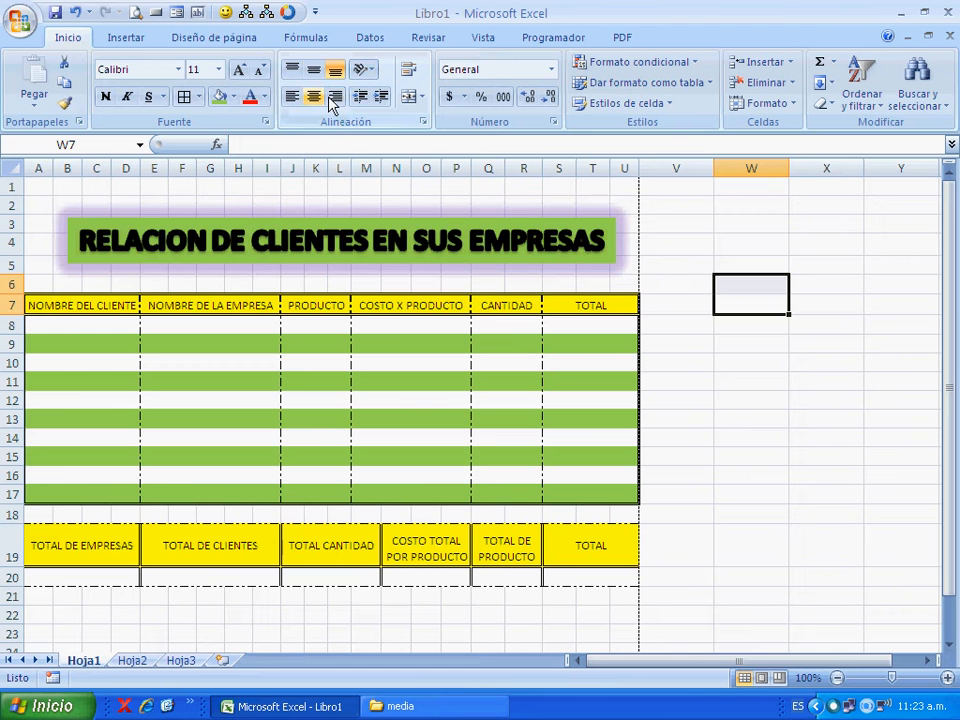
scroll(716, 345, down, 3)
scroll(716, 345, up, 3)
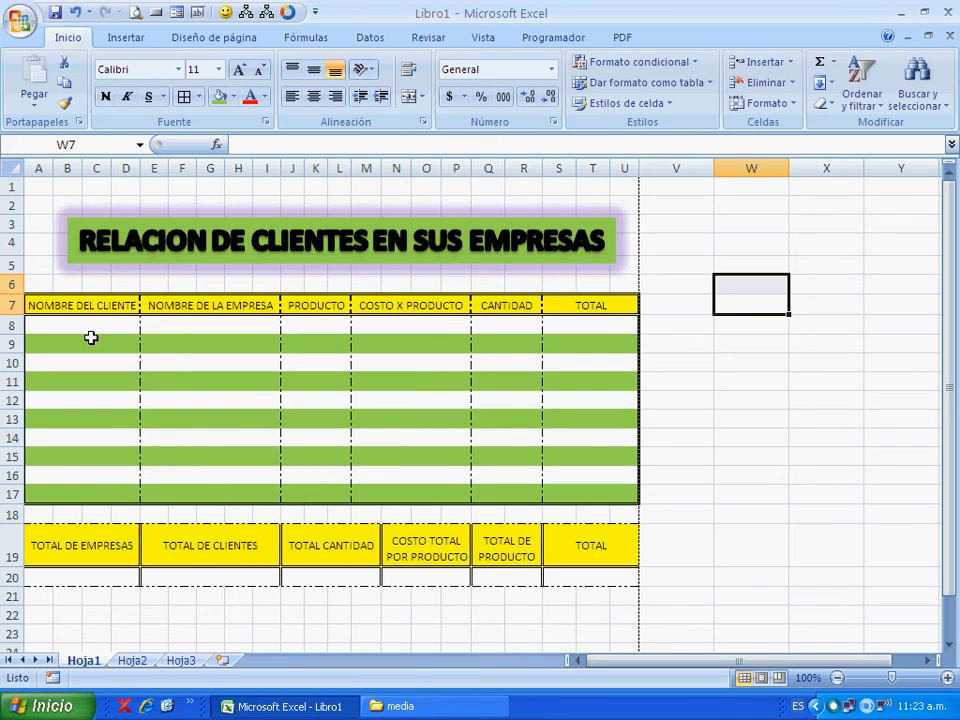
drag(90, 330, 615, 330)
click(538, 329)
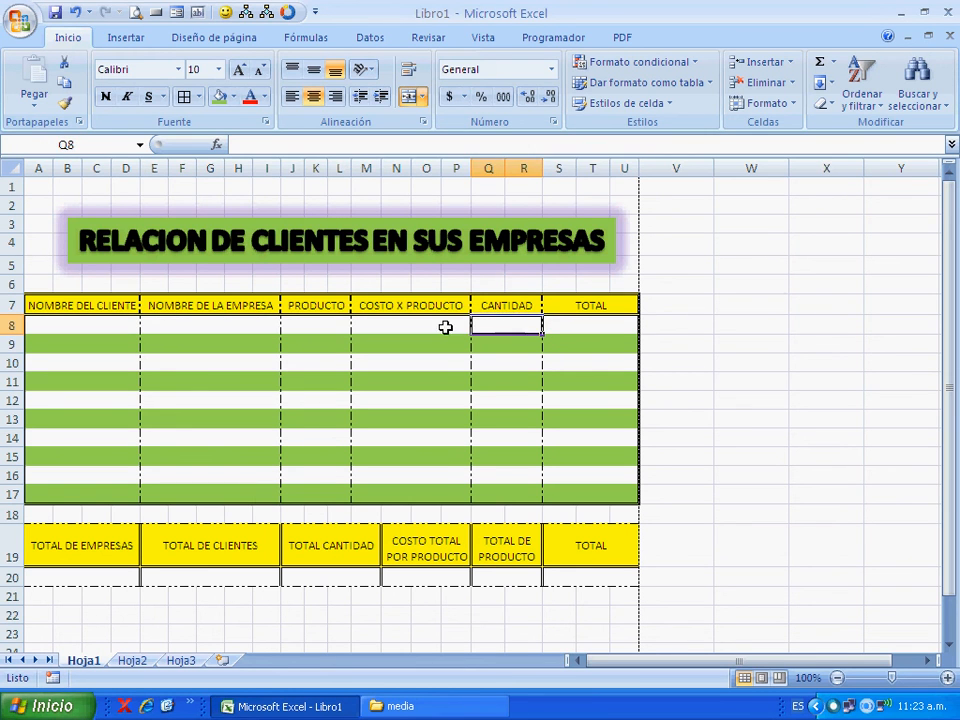
click(319, 326)
click(262, 329)
click(369, 326)
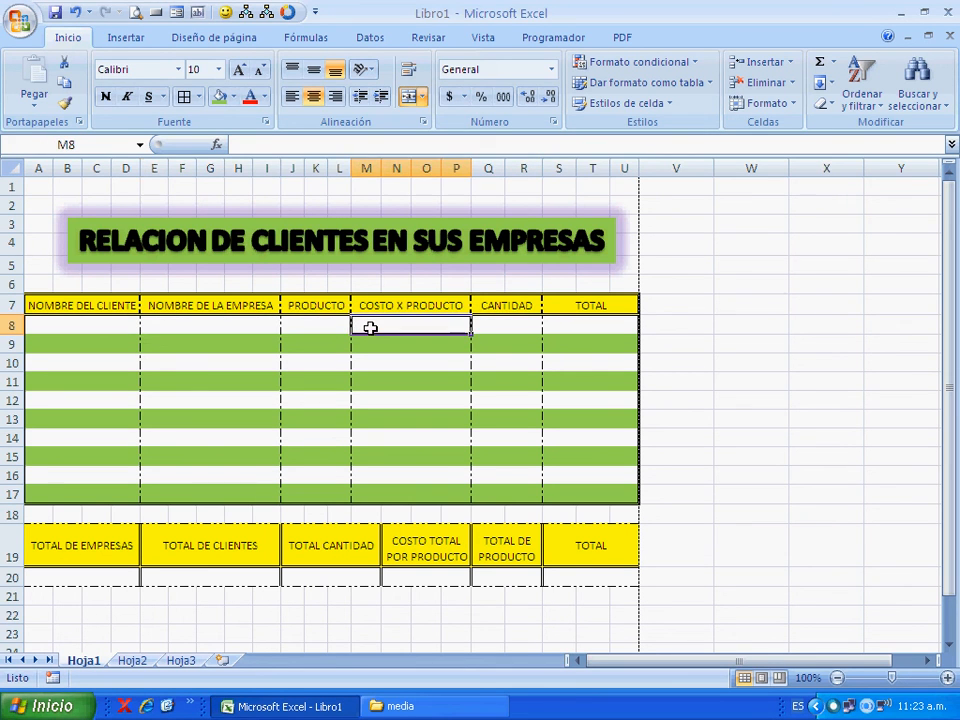
click(116, 329)
click(192, 332)
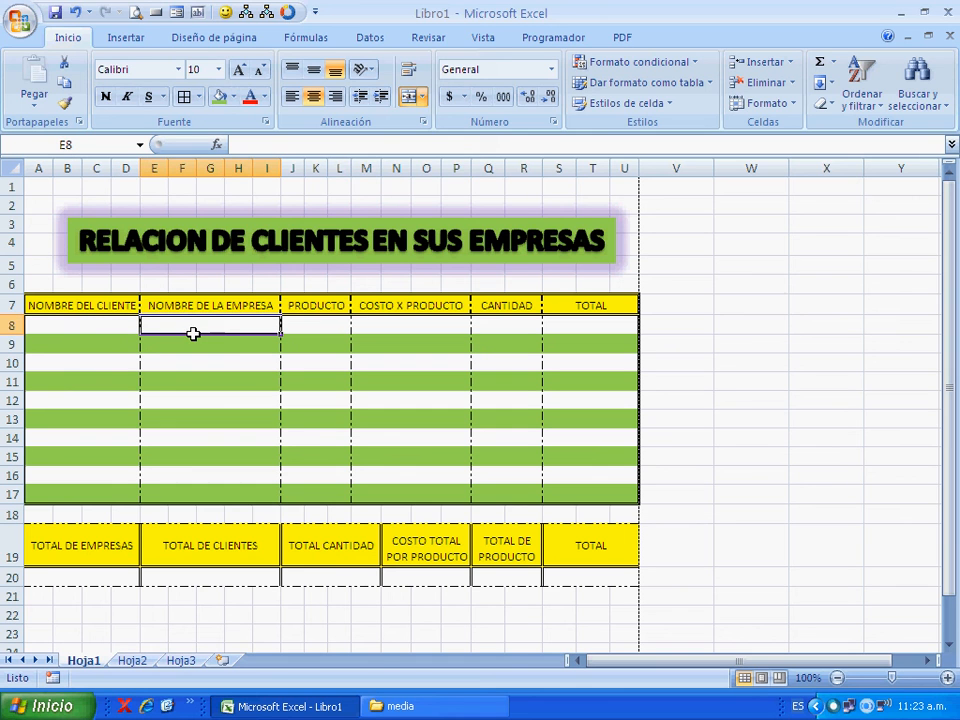
click(339, 327)
click(400, 330)
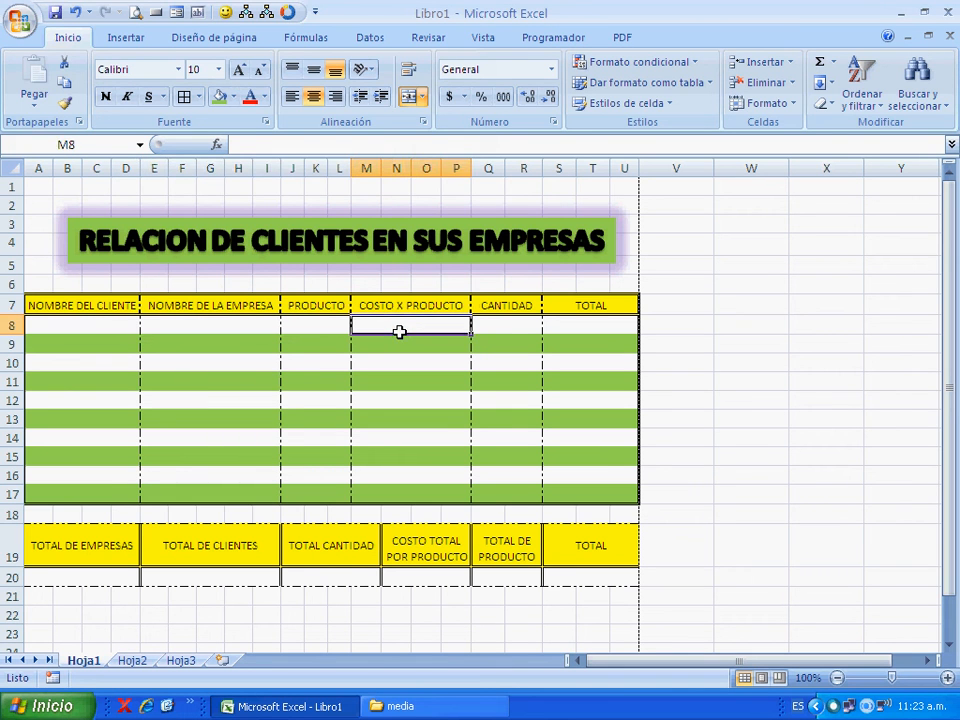
click(497, 326)
click(613, 327)
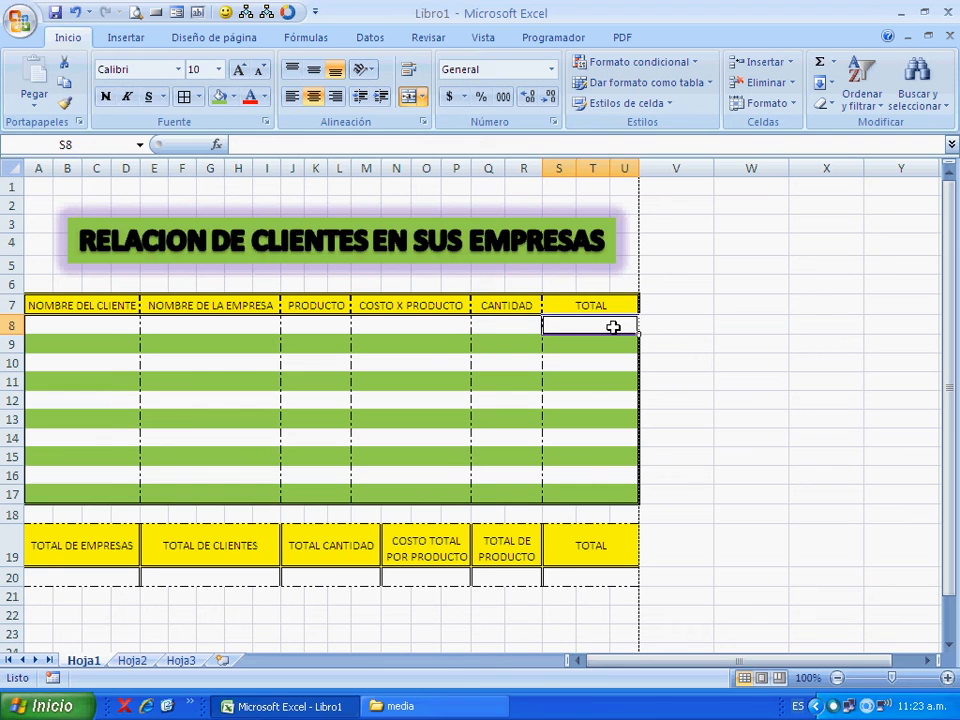
- Enter 20 as the first COSTO X PRODUCTO value in cell M8
click(415, 324)
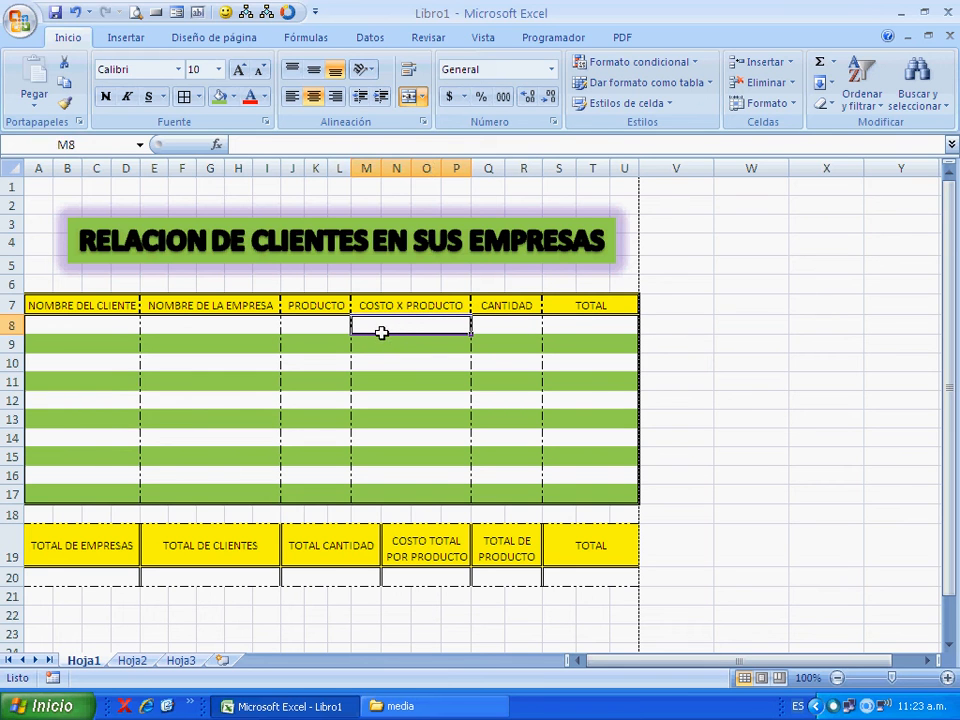
text(20)
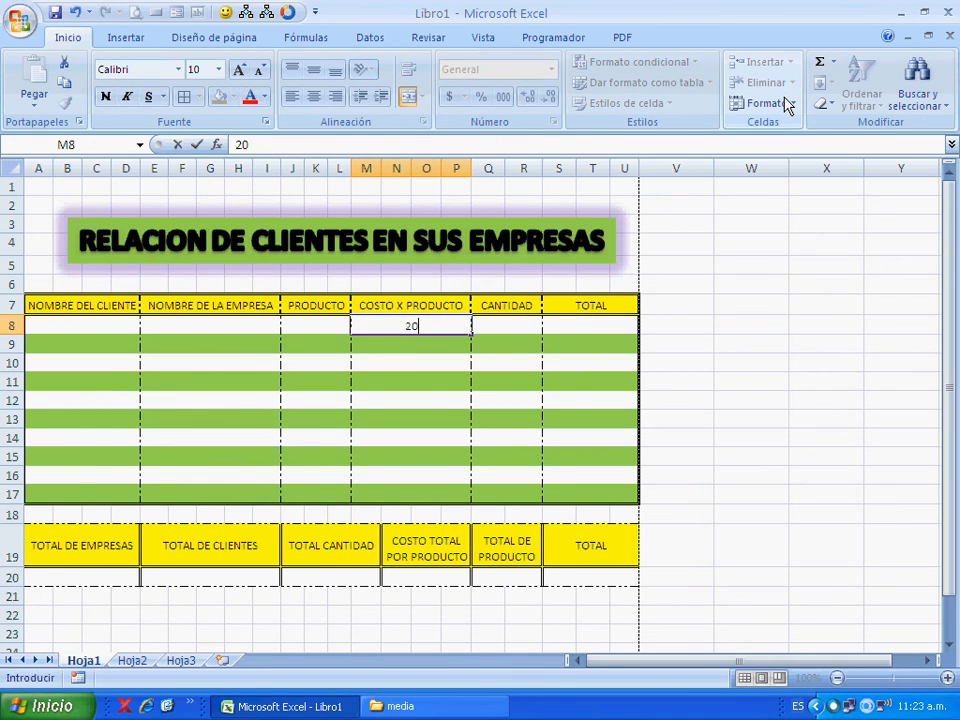
key(Return)
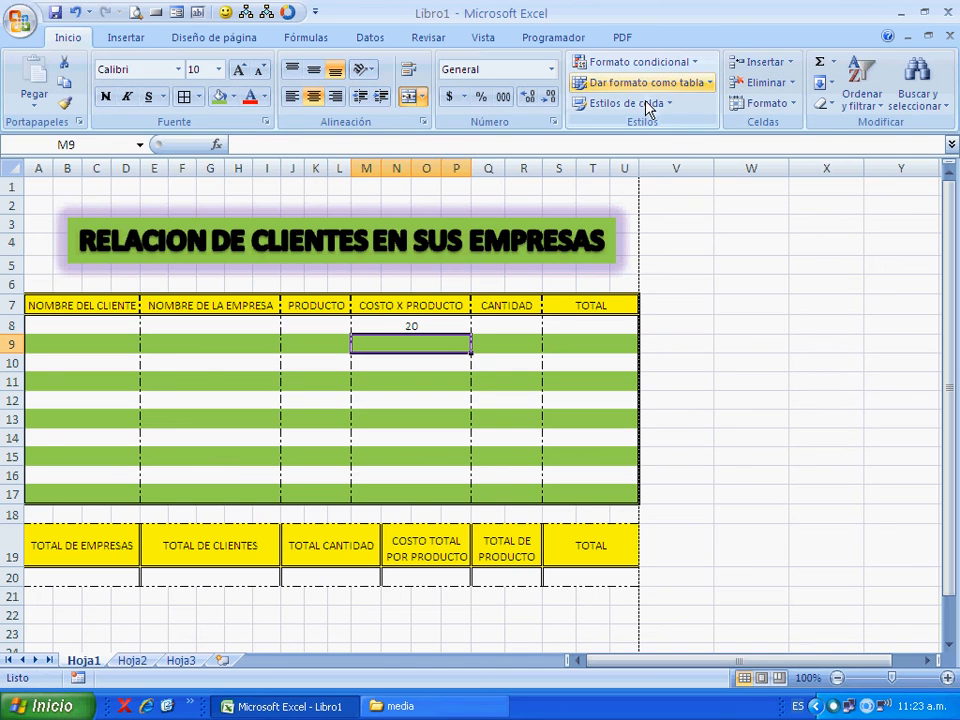
click(456, 327)
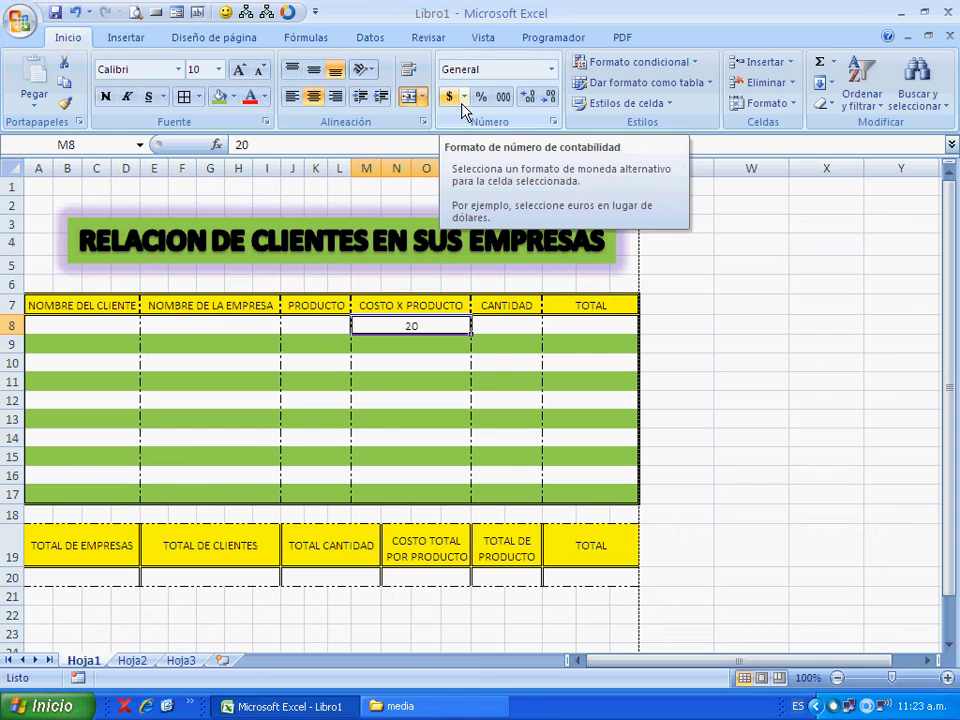
click(551, 69)
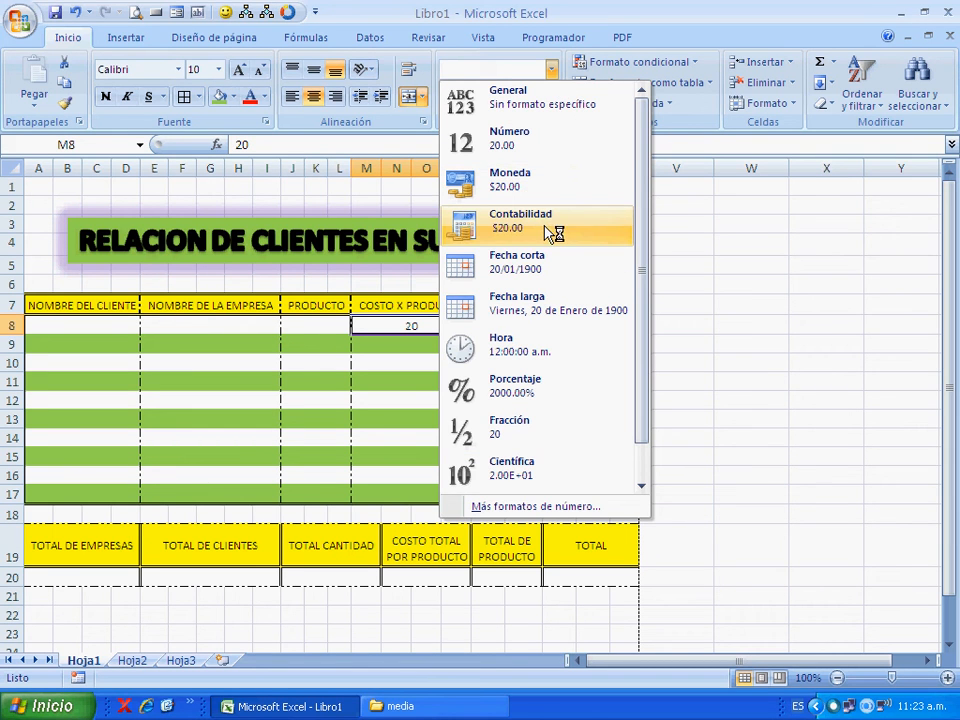
click(407, 339)
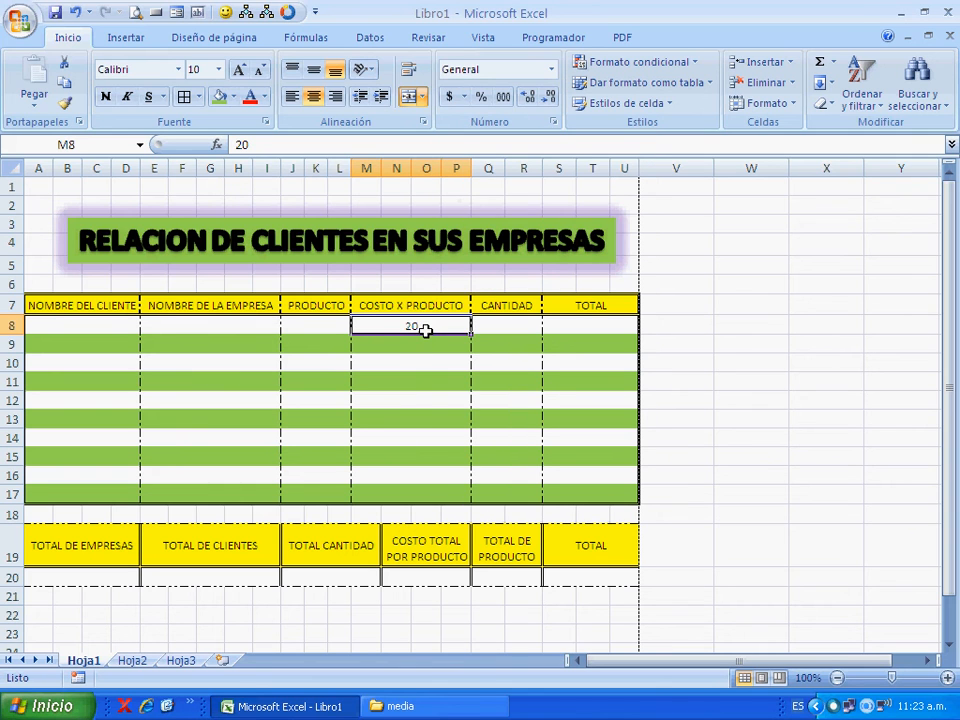
- Try the Moneda format on cost cells M8 to M17 and switch them to the accounting number format with the $ symbol
mouse_move(430, 332)
mouse_down()
mouse_move(437, 448)
mouse_move(459, 499)
mouse_up()
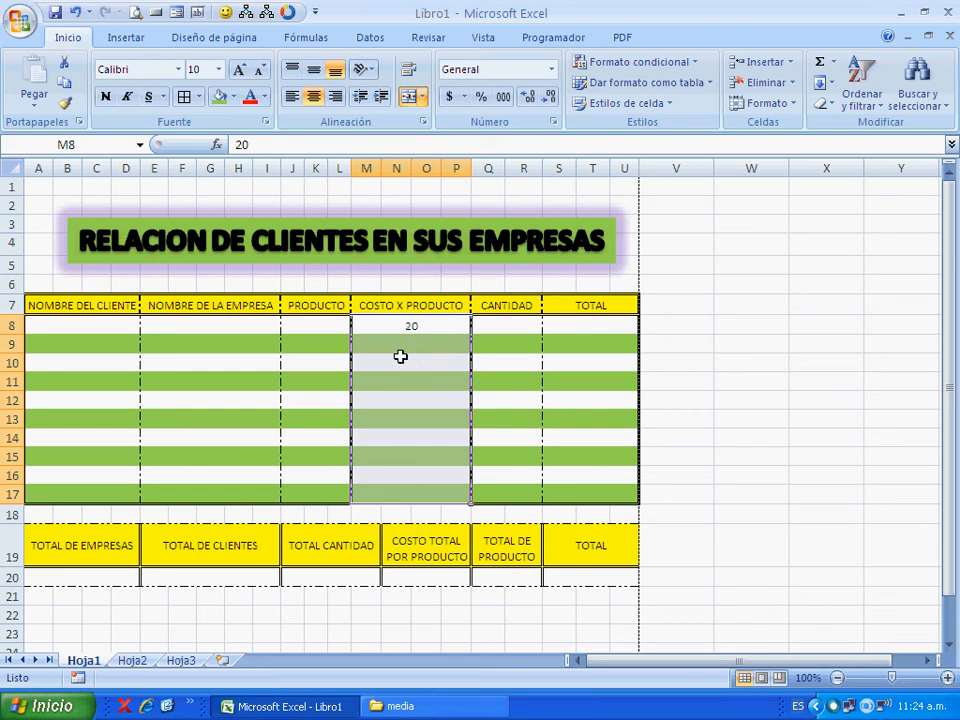
drag(409, 332, 423, 503)
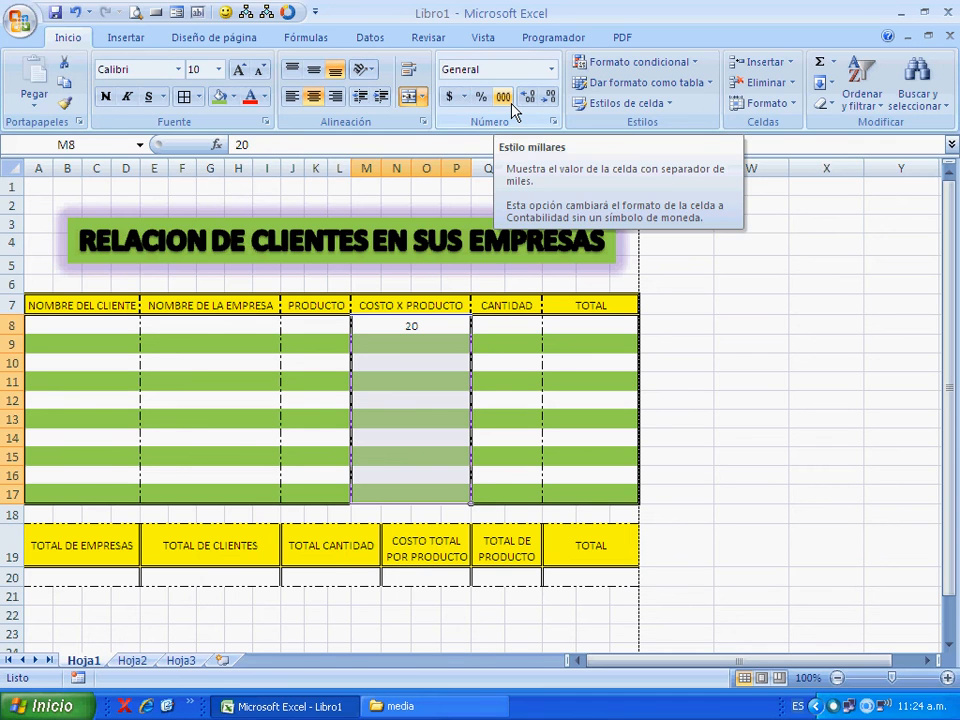
click(551, 69)
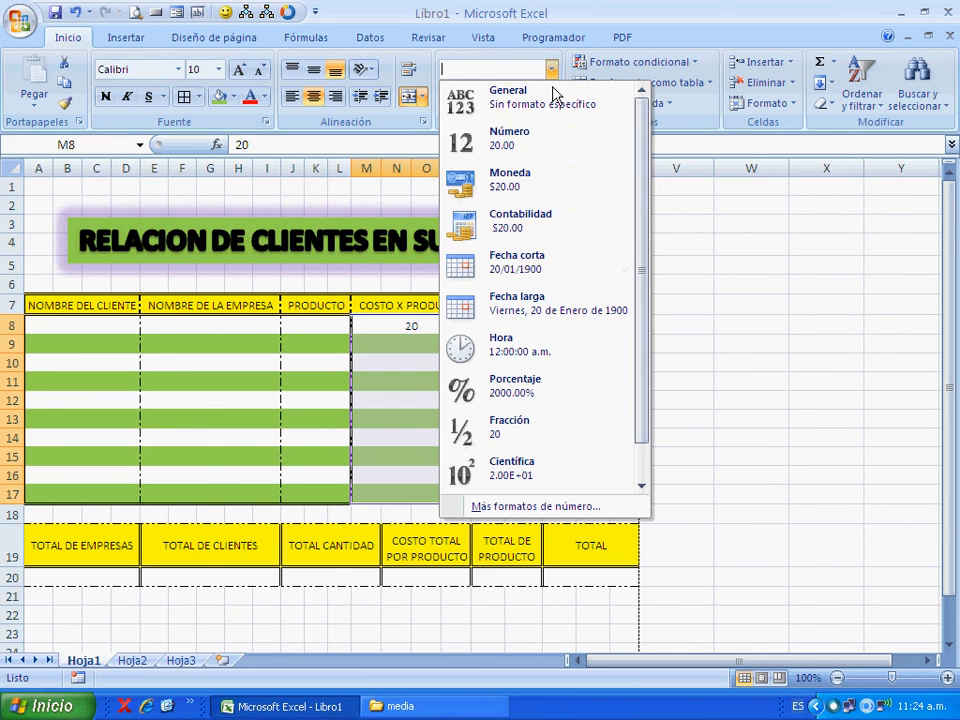
click(594, 19)
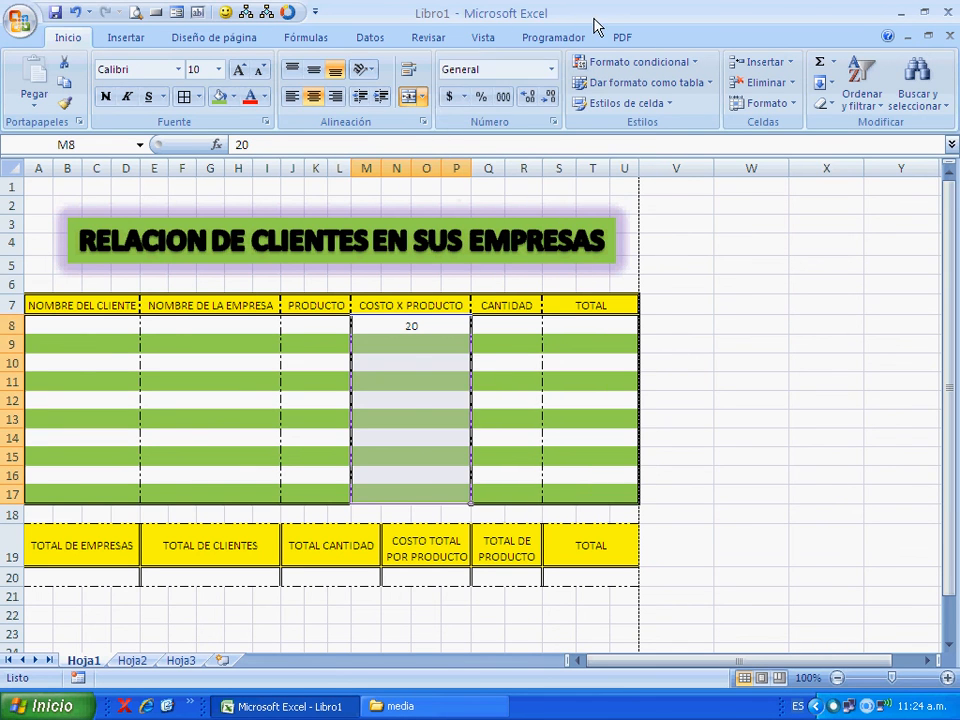
click(553, 121)
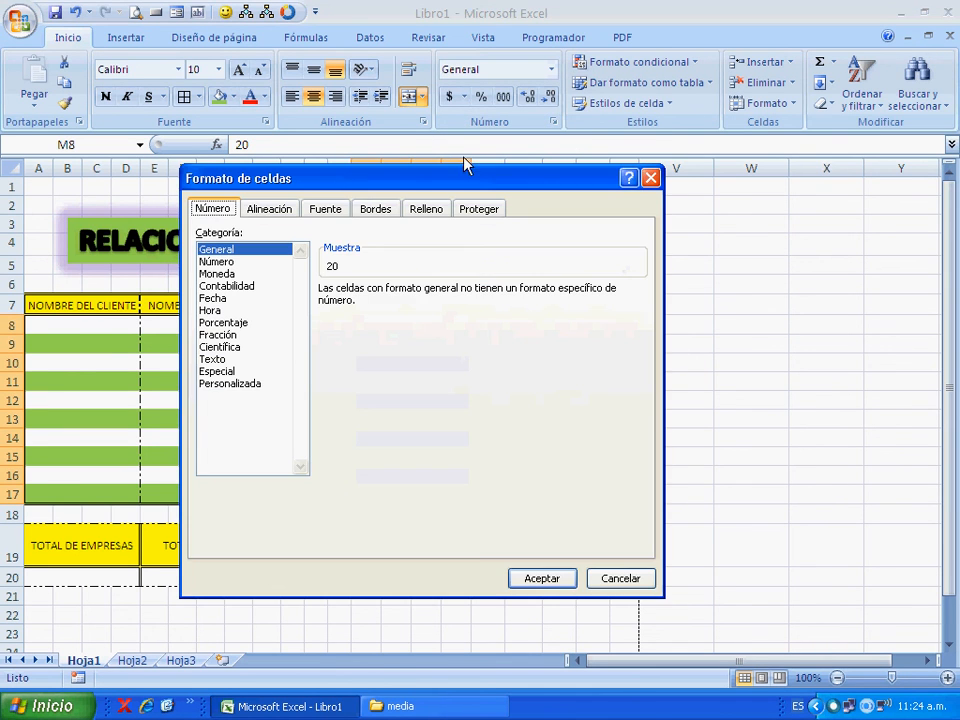
click(250, 274)
click(245, 286)
click(245, 274)
click(245, 286)
click(245, 274)
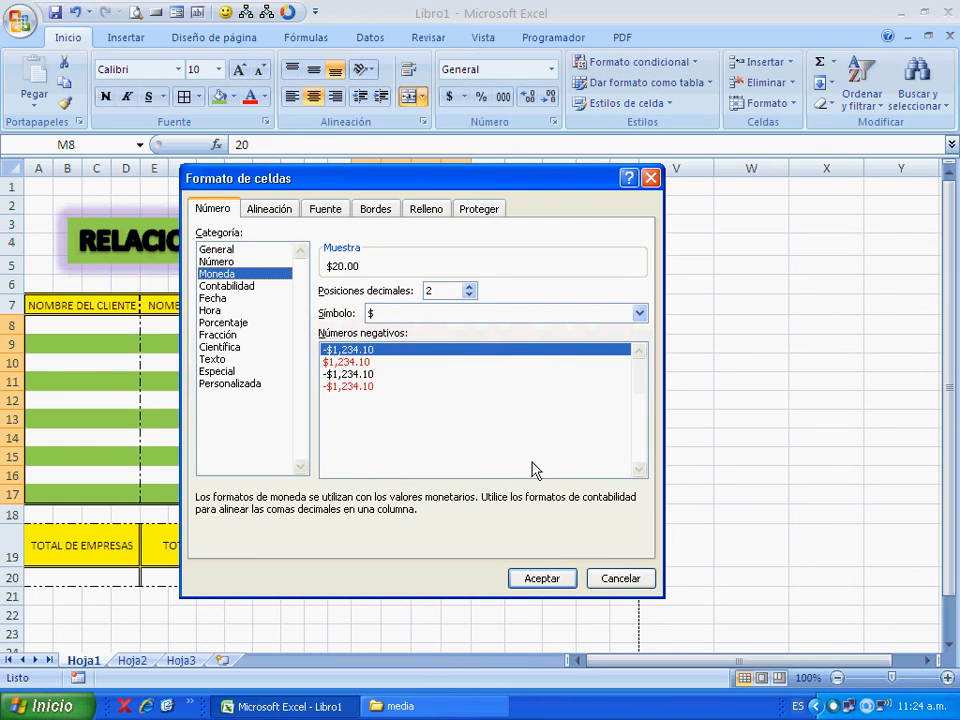
click(545, 578)
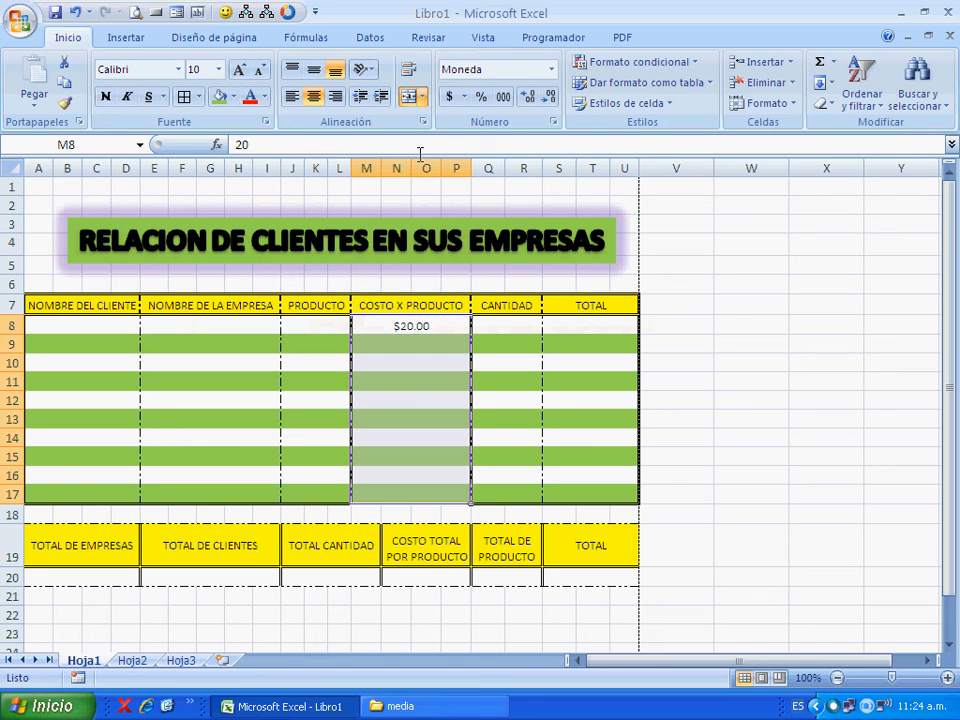
click(450, 96)
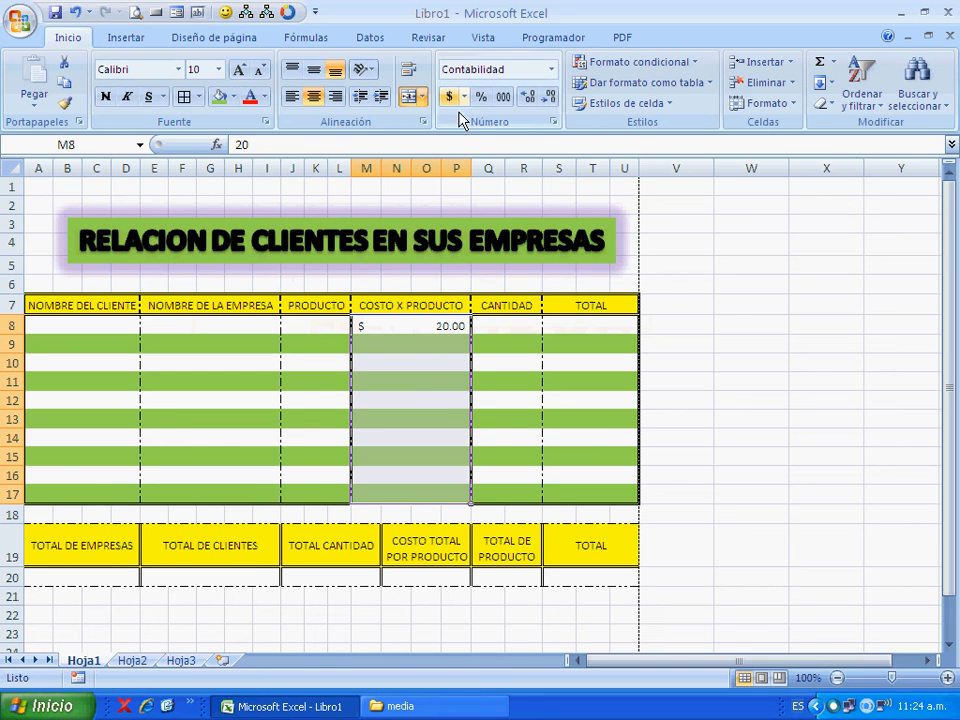
- Enter the costs 30, 35, 40, 45, 60 and 100 in COSTO X PRODUCTO cells M9 to M14
click(440, 344)
text(30)
key(Return)
text(35)
key(Return)
text(40)
key(Return)
text(45)
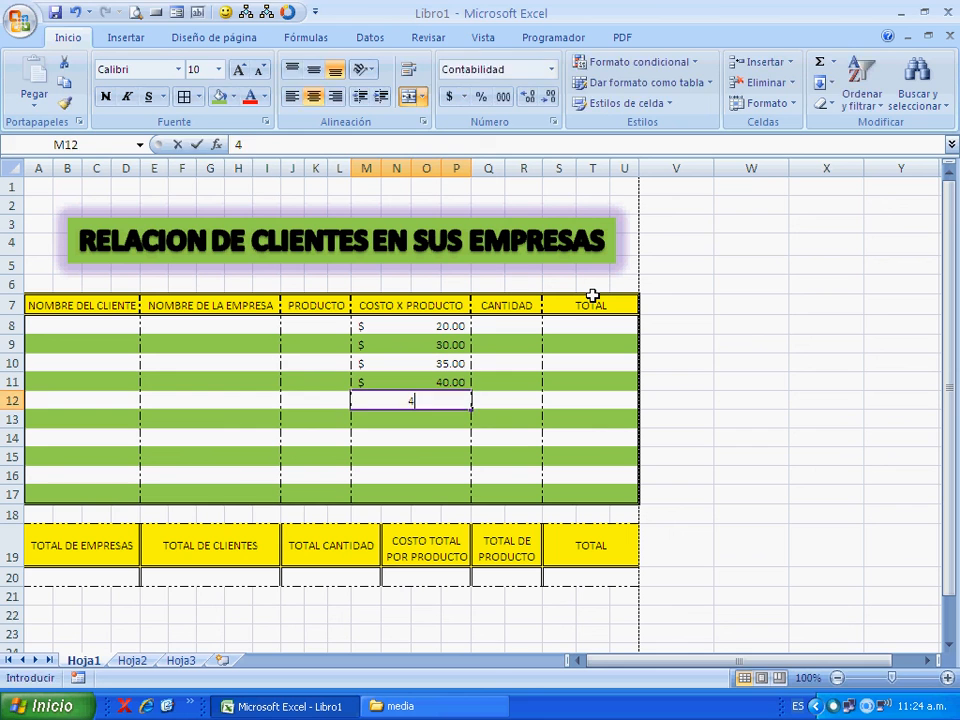
key(Return)
text(60)
key(Return)
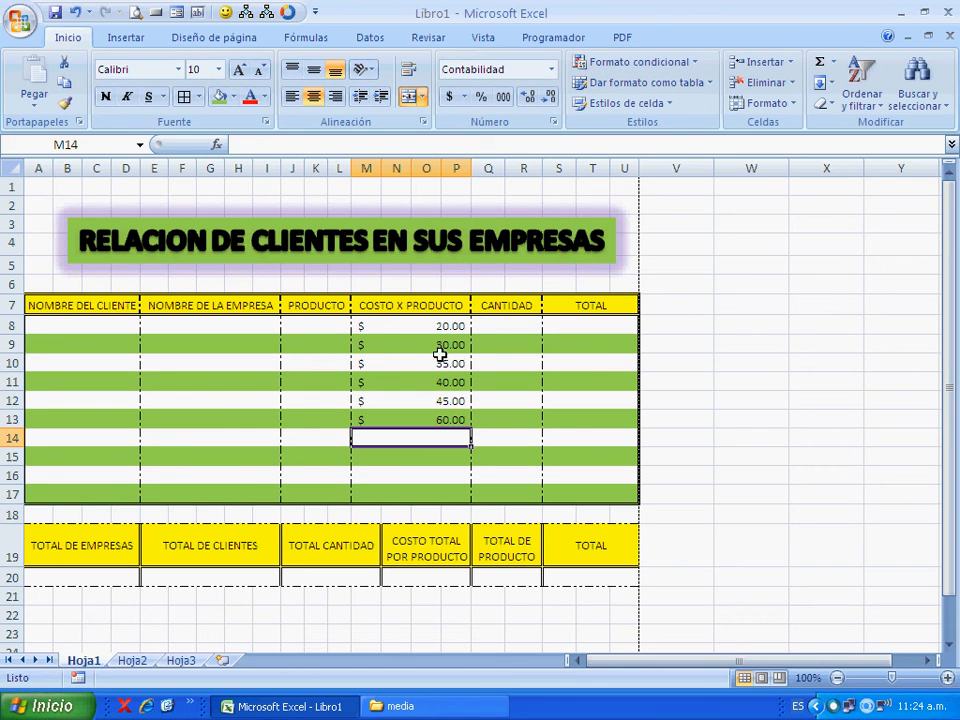
drag(441, 350, 440, 419)
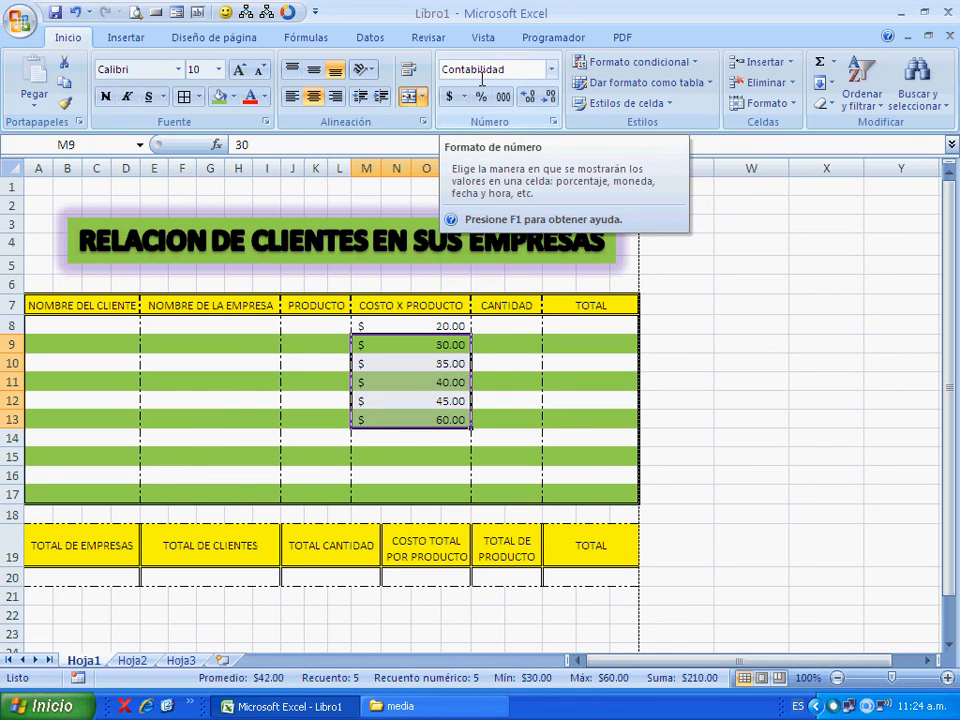
click(456, 441)
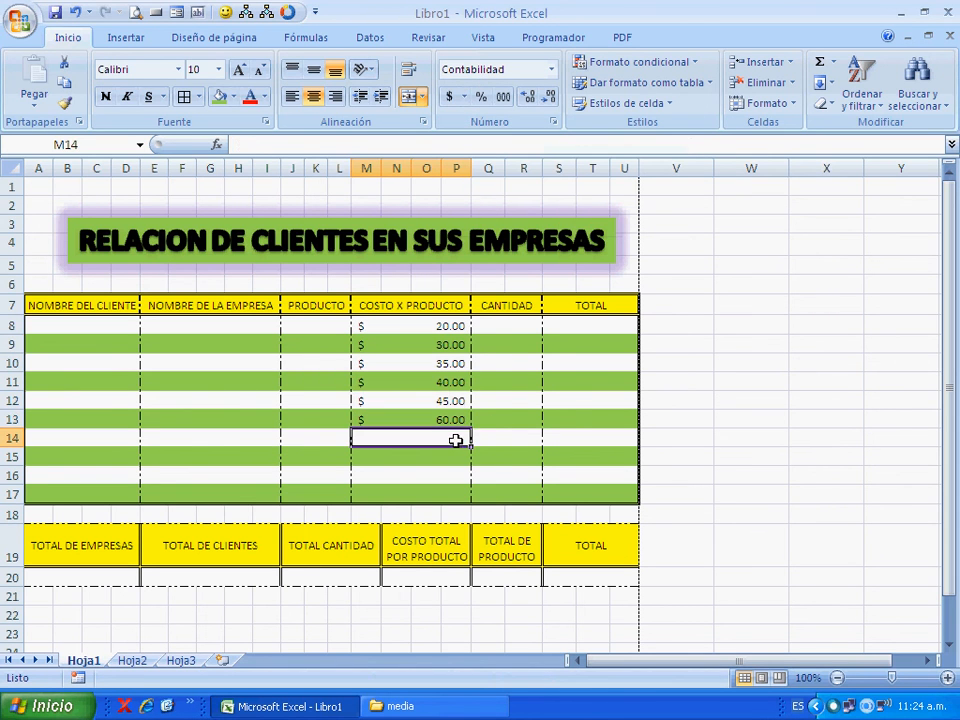
text(100)
key(Return)
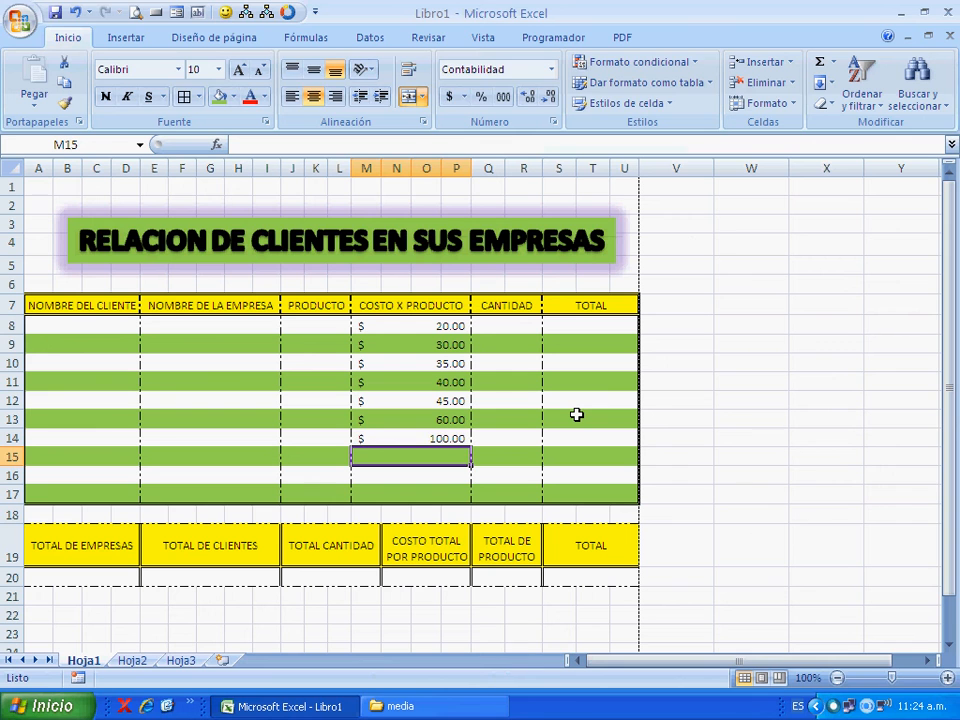
- Enter 60, 80 and 36 as the costs in cells M15 to M17
text(60)
key(Return)
text(80)
key(Return)
text(36)
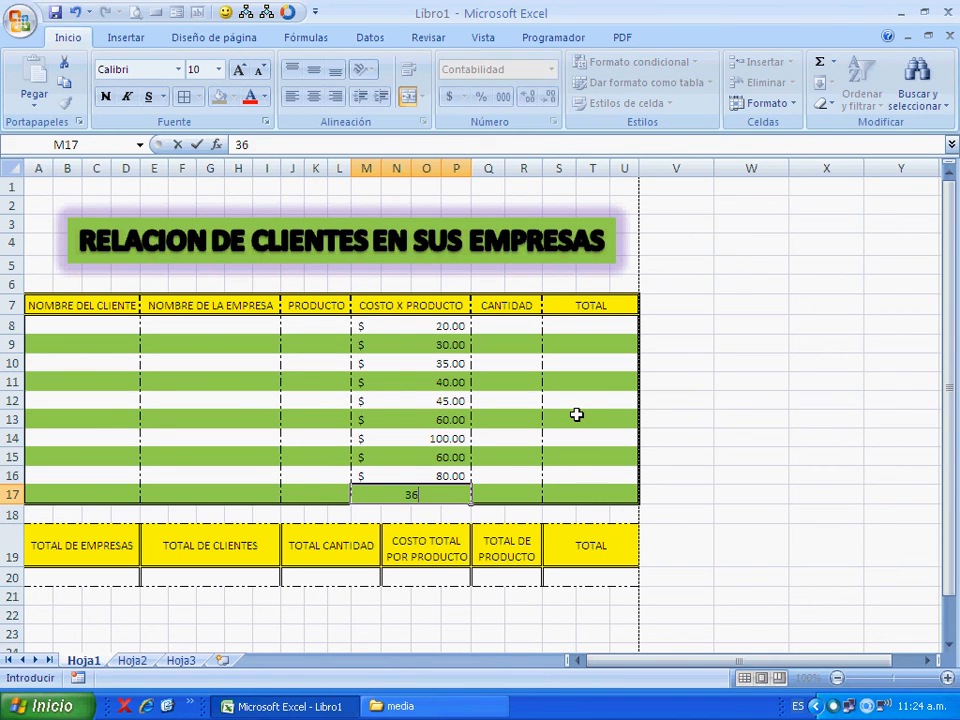
key(Return)
click(254, 477)
click(259, 419)
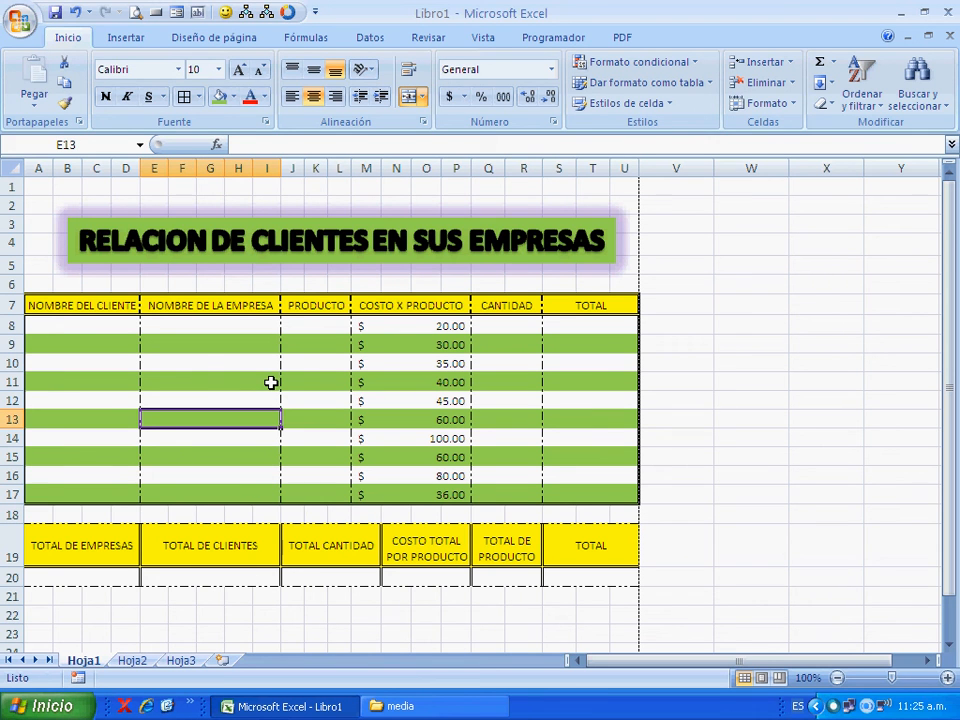
- Apply the thousands style without a currency symbol to cost cells M9 to M17
drag(376, 345, 380, 499)
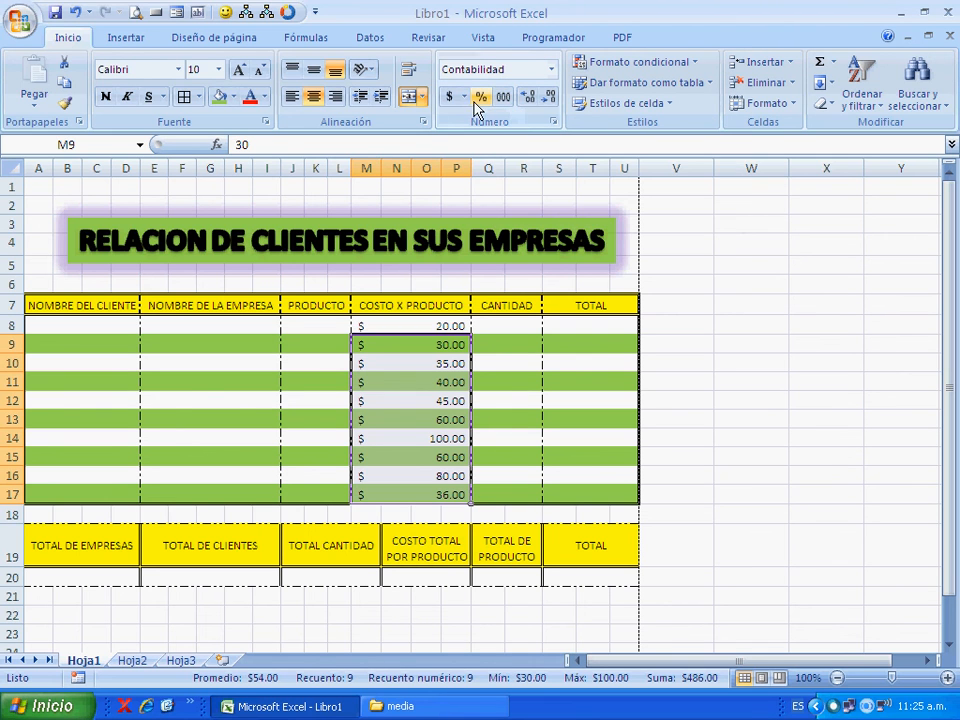
click(510, 104)
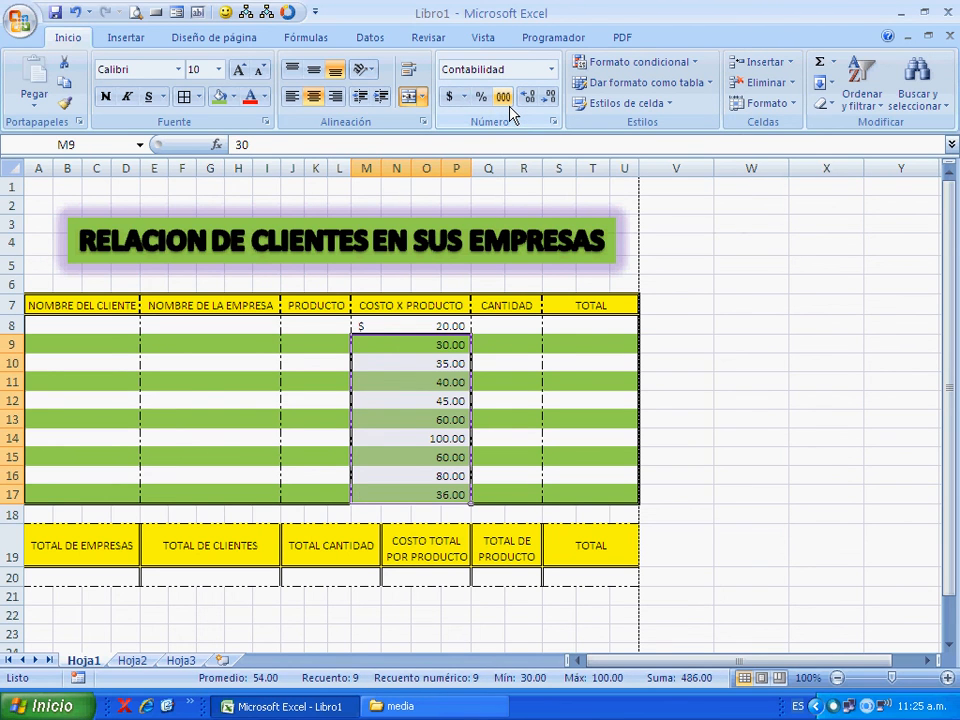
click(450, 97)
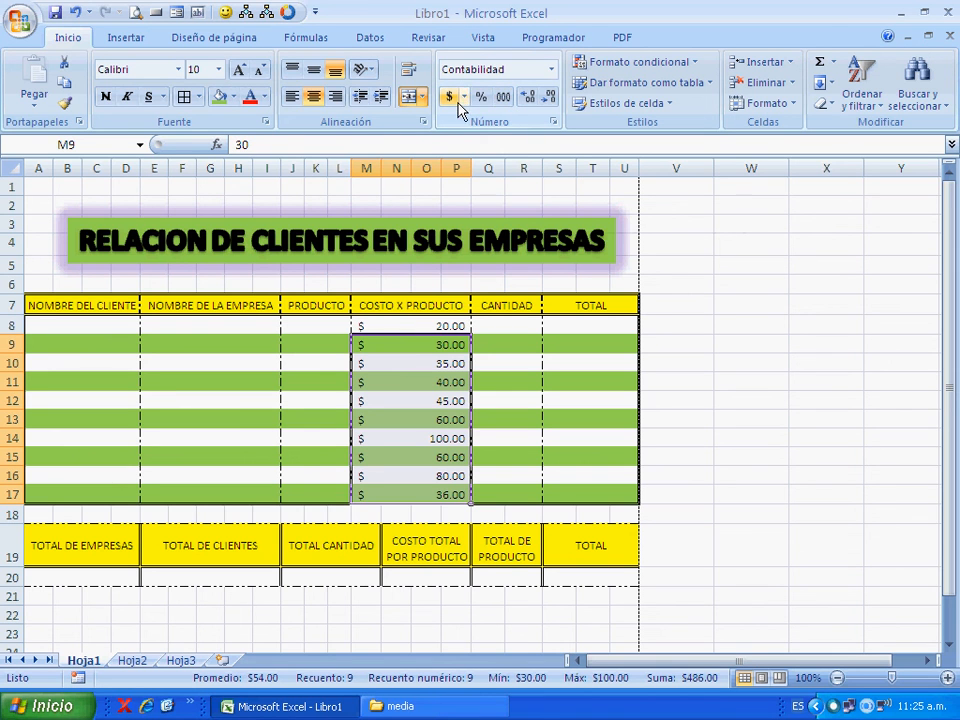
click(512, 104)
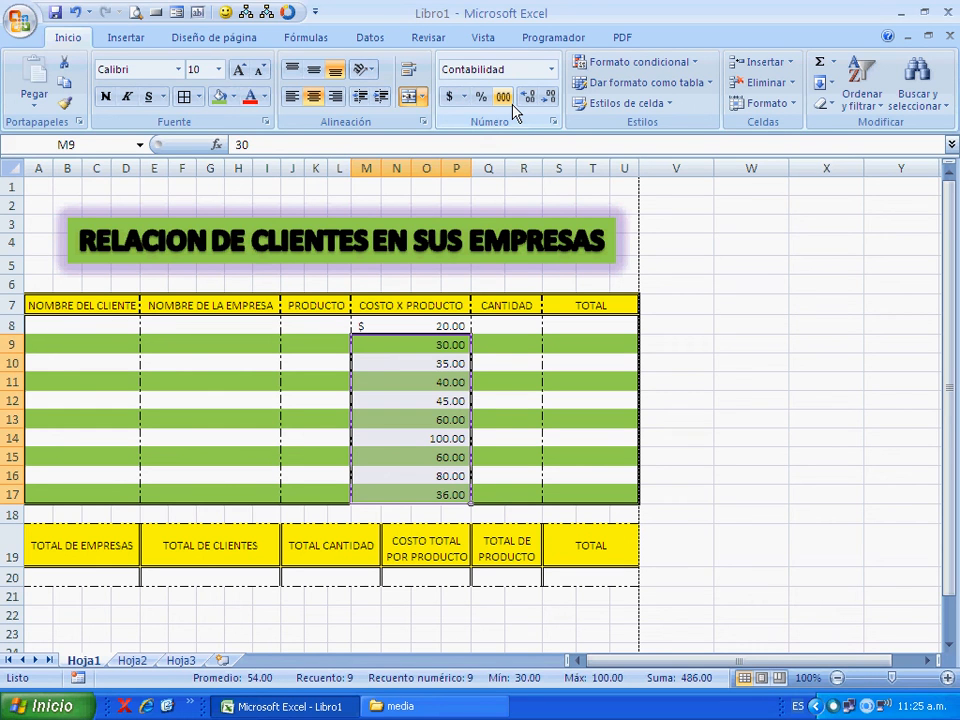
click(424, 362)
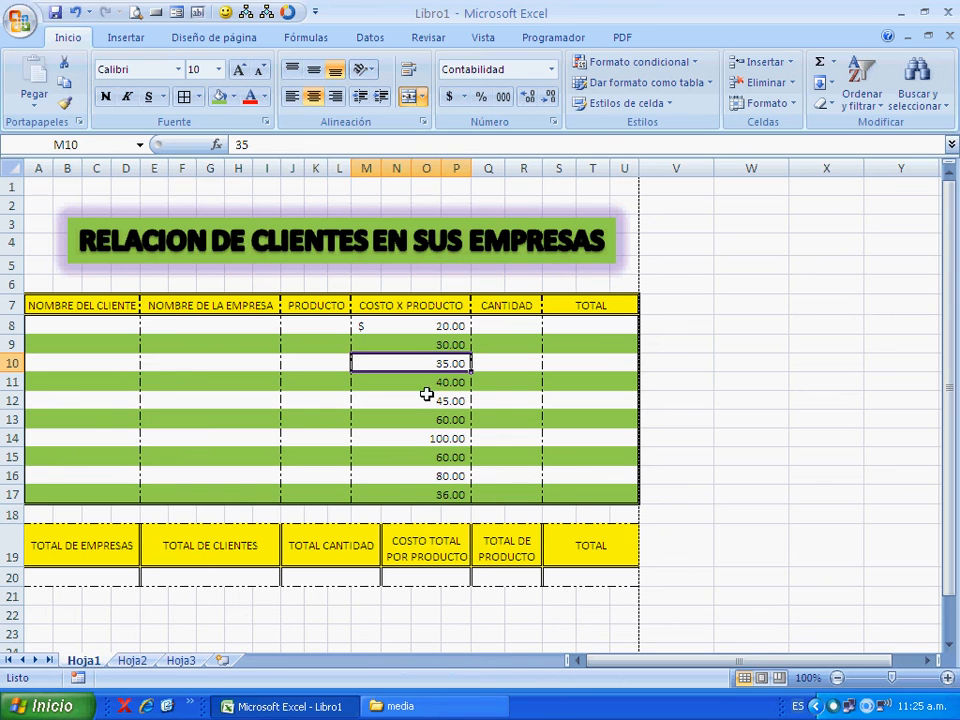
- Clear cost cells M15 to M17 and enter 200, 300 and 300 in them
drag(435, 462, 435, 493)
key(Delete)
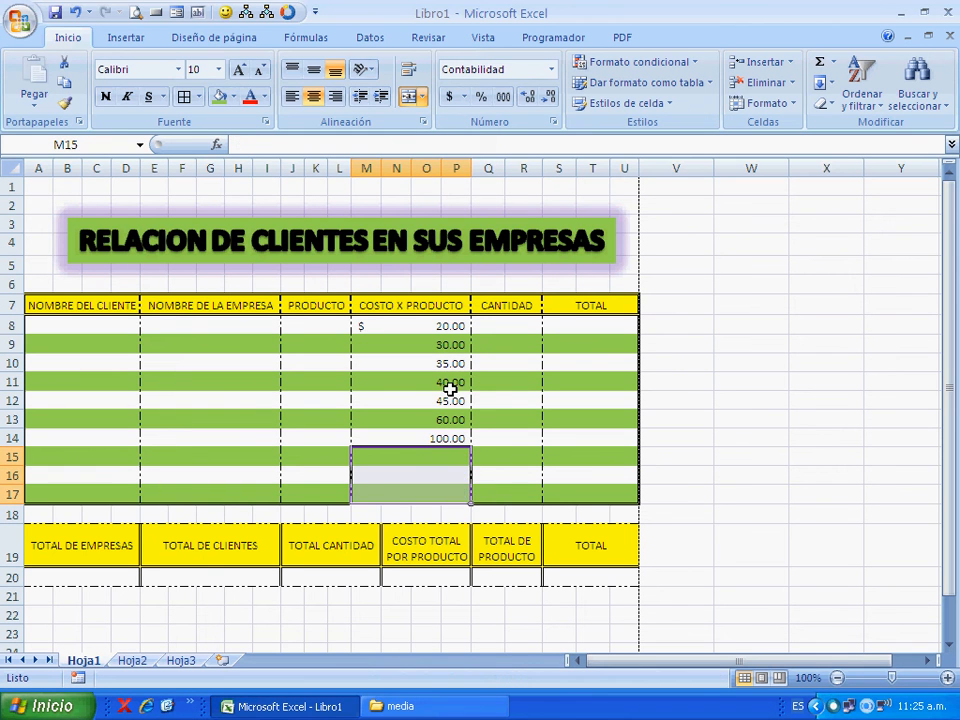
click(439, 461)
text(2)
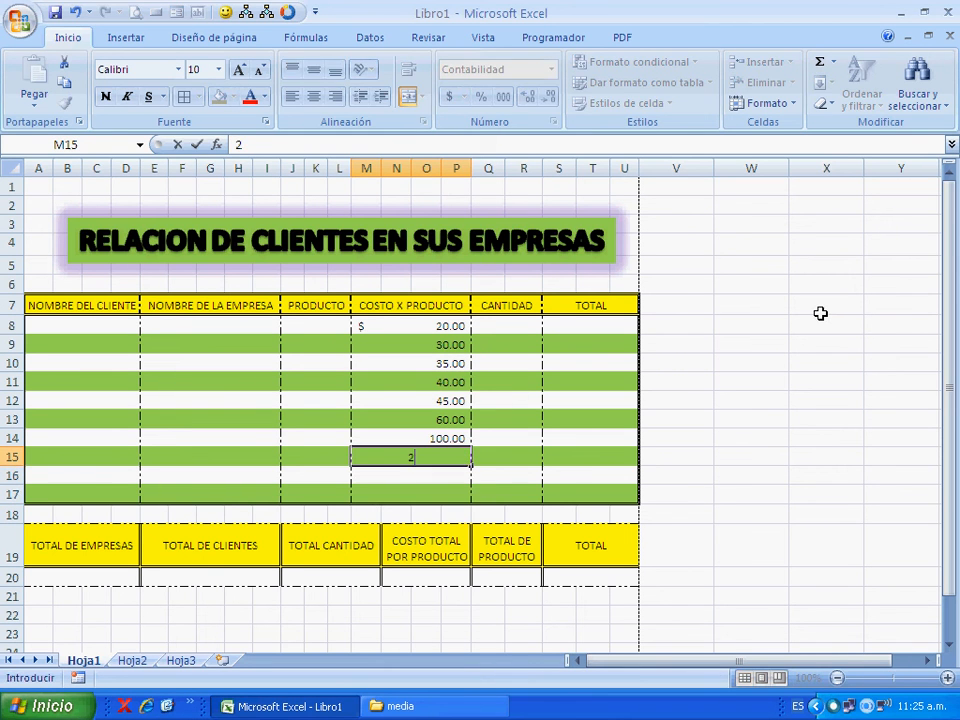
text(00)
key(Return)
text(300)
key(Return)
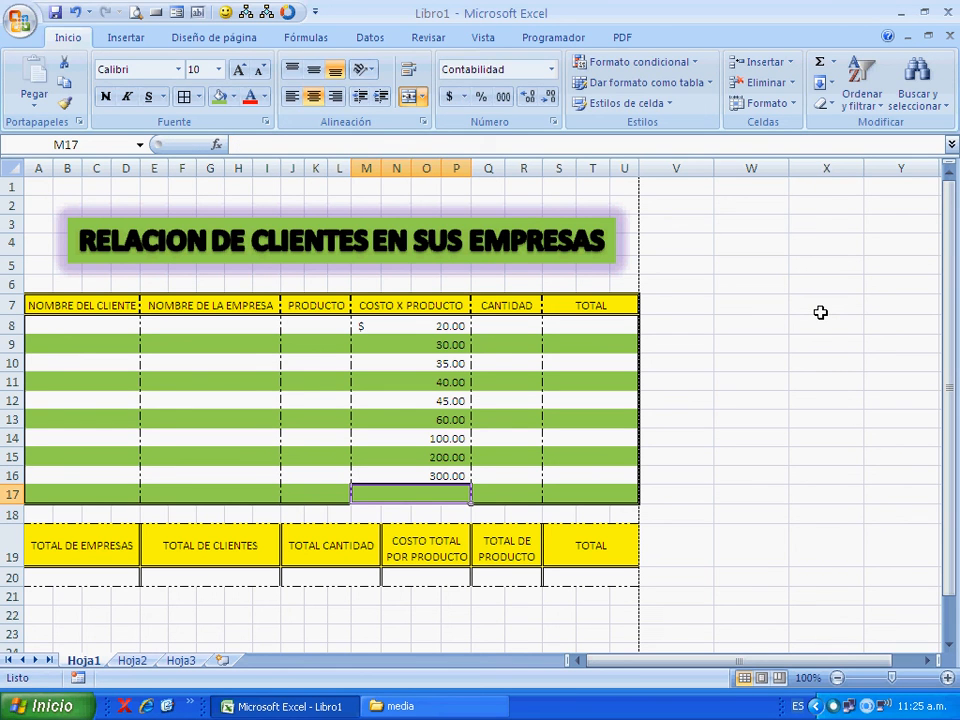
text(300)
key(Return)
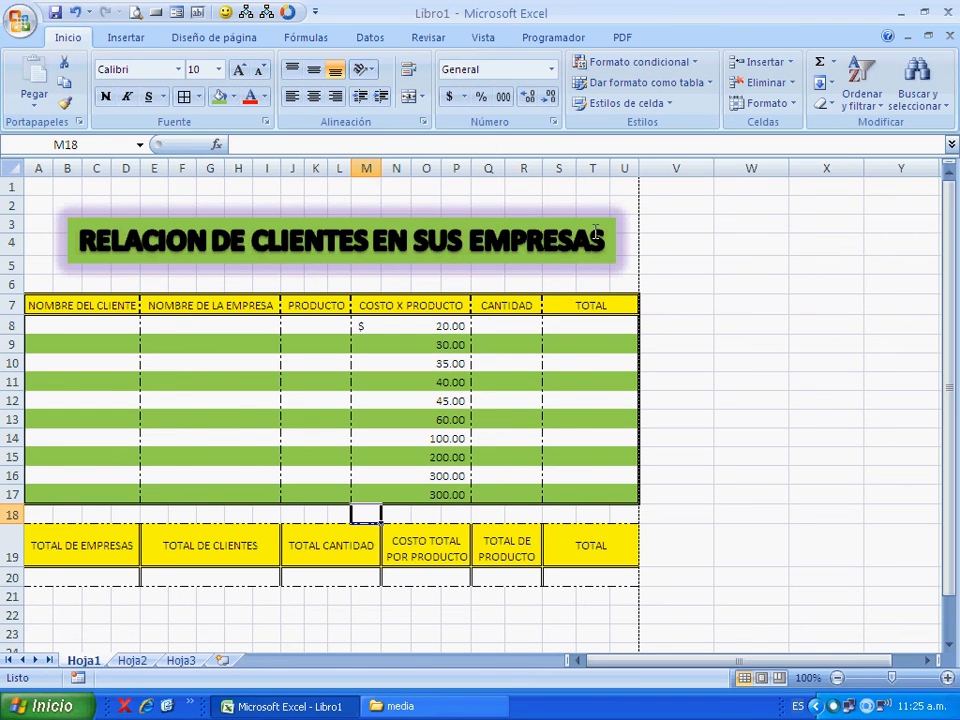
- Fill CANTIDAD cells Q8 to Q17 with 202, 5, 30, 6, 9, 10, 20, 30, 5 and 6
click(632, 250)
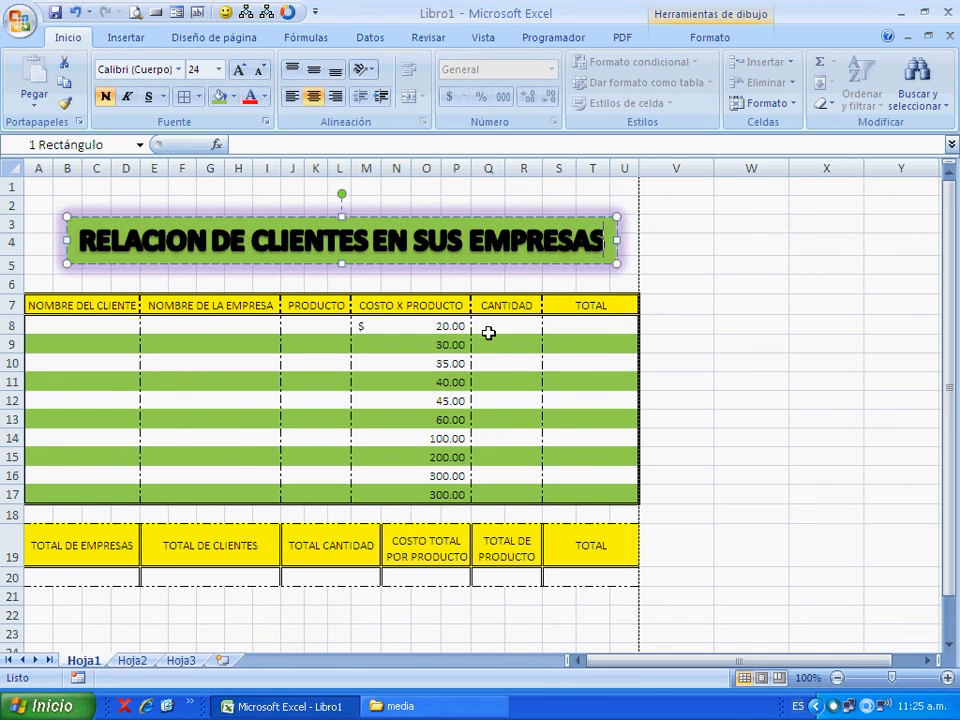
click(524, 338)
text(202)
key(Return)
text(5)
key(Return)
text(30)
key(Return)
text(6)
key(Return)
text(9)
key(Return)
text(10)
key(Return)
text(20)
key(Return)
text(30)
key(Return)
text(5)
key(Return)
text(6)
key(Return)
text(7)
key(Return)
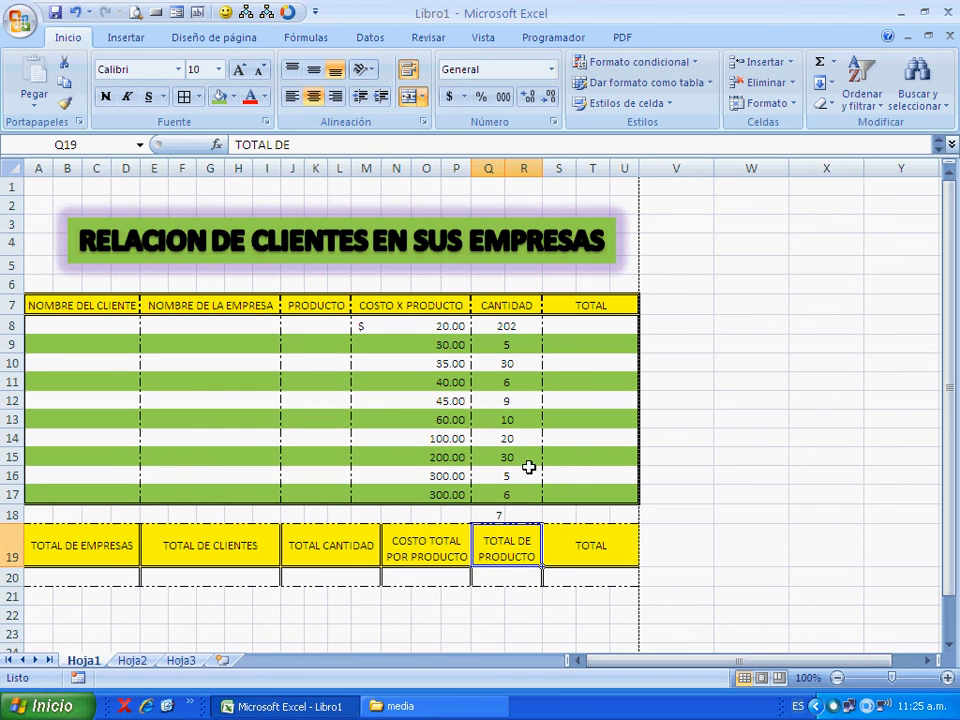
click(507, 515)
key(Delete)
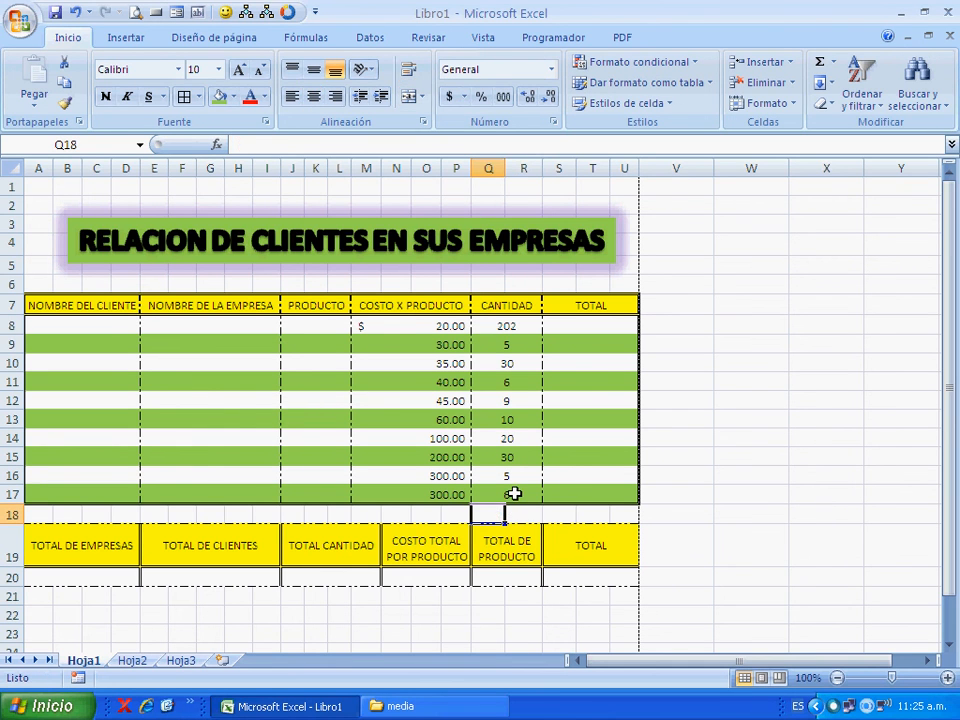
click(430, 457)
click(359, 373)
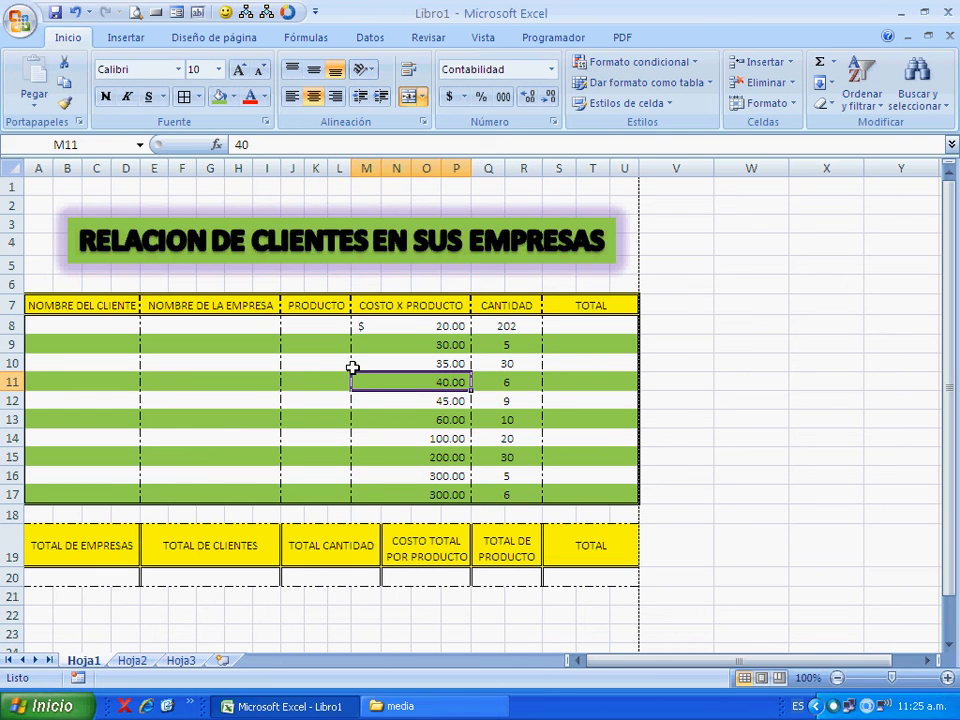
drag(508, 325, 504, 493)
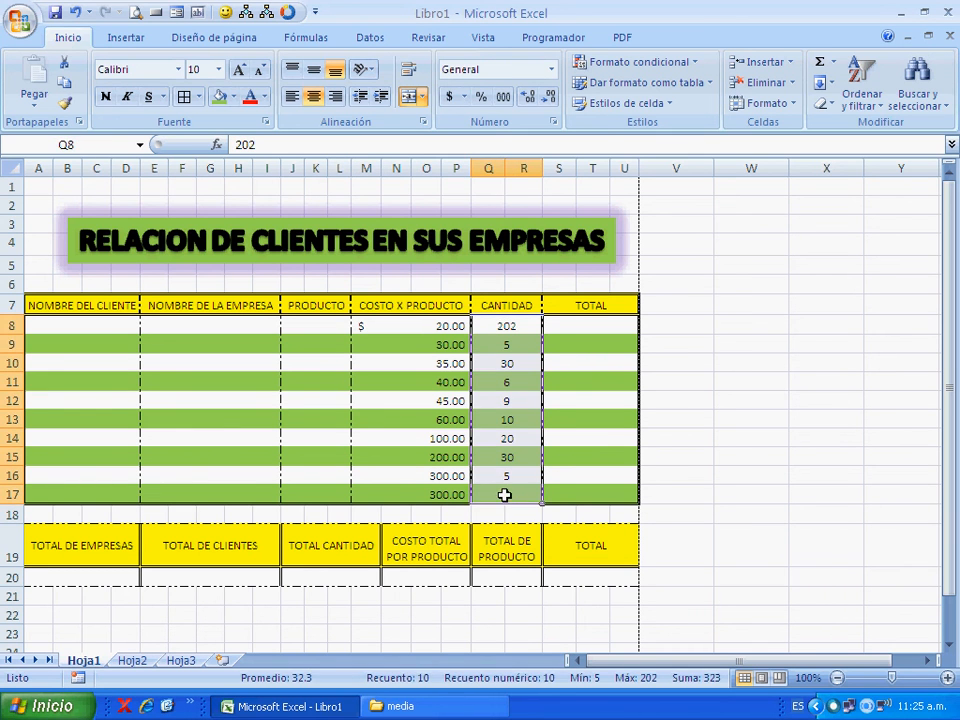
click(296, 400)
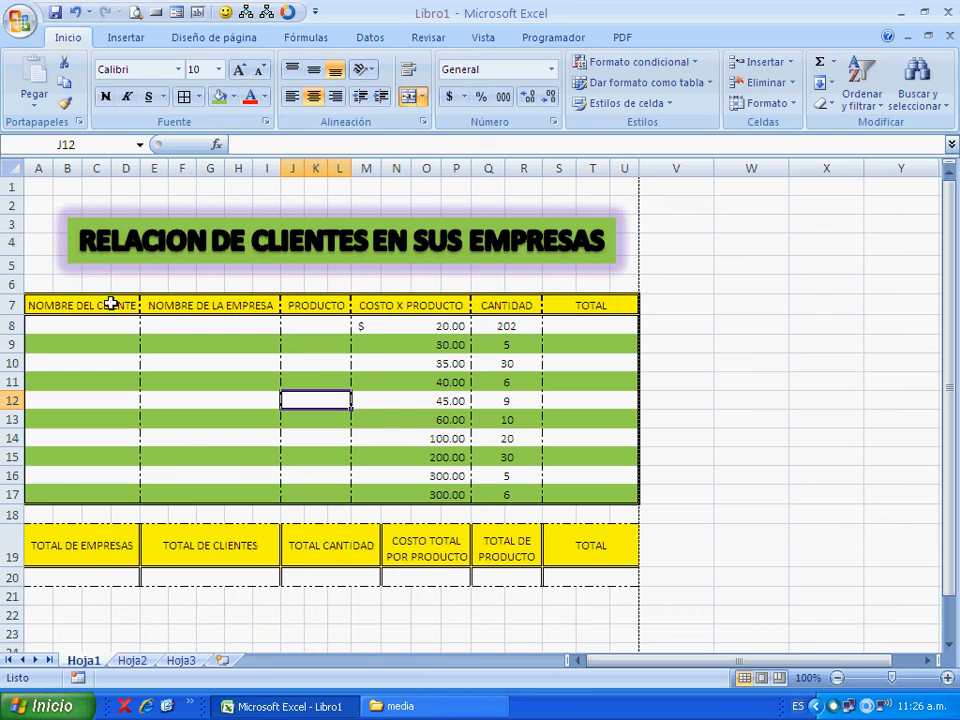
drag(107, 305, 609, 364)
click(724, 311)
drag(557, 313, 113, 306)
drag(86, 542, 565, 541)
drag(77, 336, 593, 497)
click(698, 427)
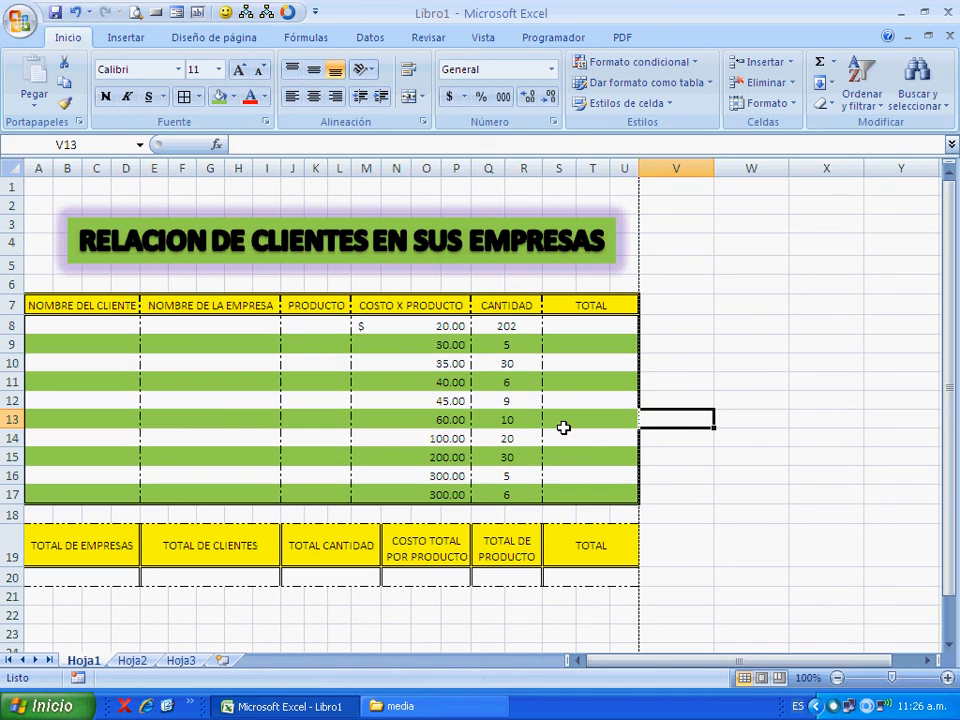
- Calculate the first row's TOTAL in S8 with the formula =(M8*Q8) and apply the accounting currency format to it
click(611, 457)
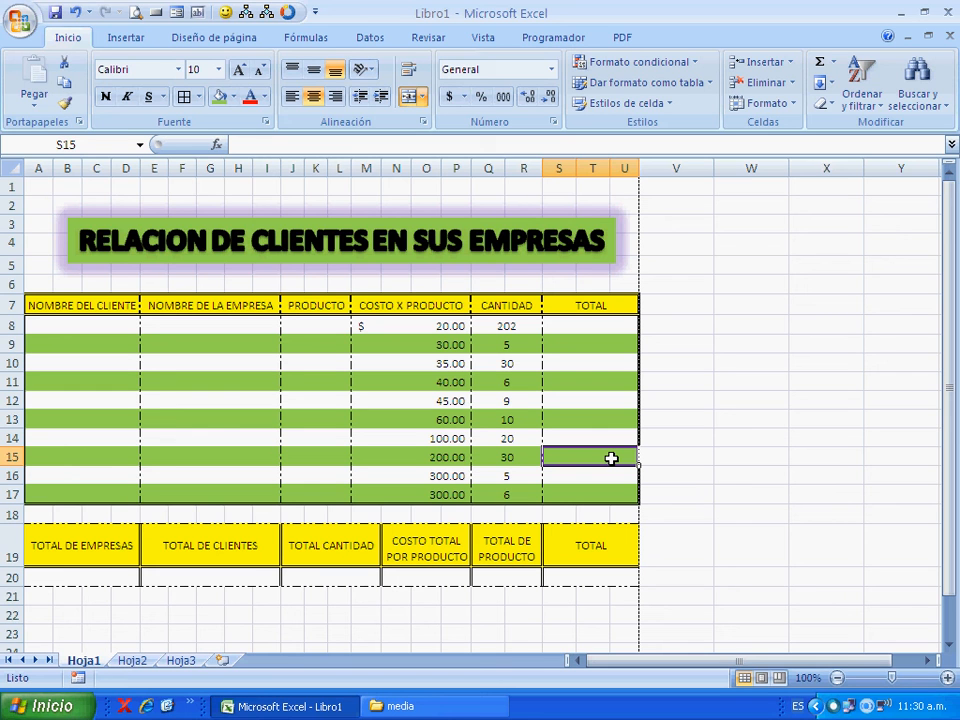
key(Up)
key(Up)
key(Up)
key(Up)
key(Up)
key(Up)
key(Up)
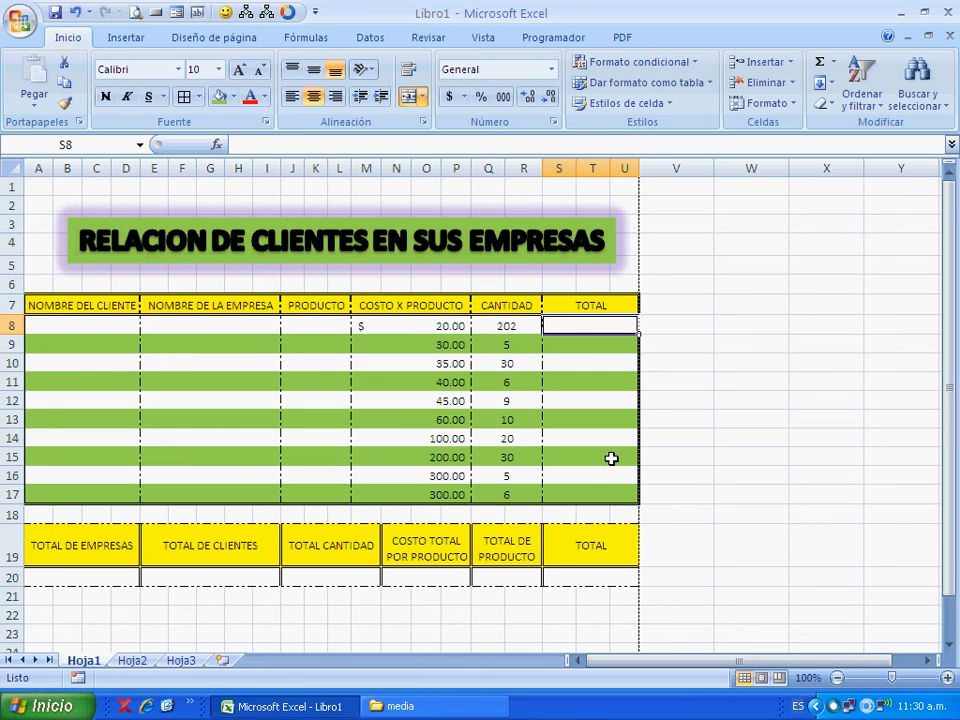
text()=)
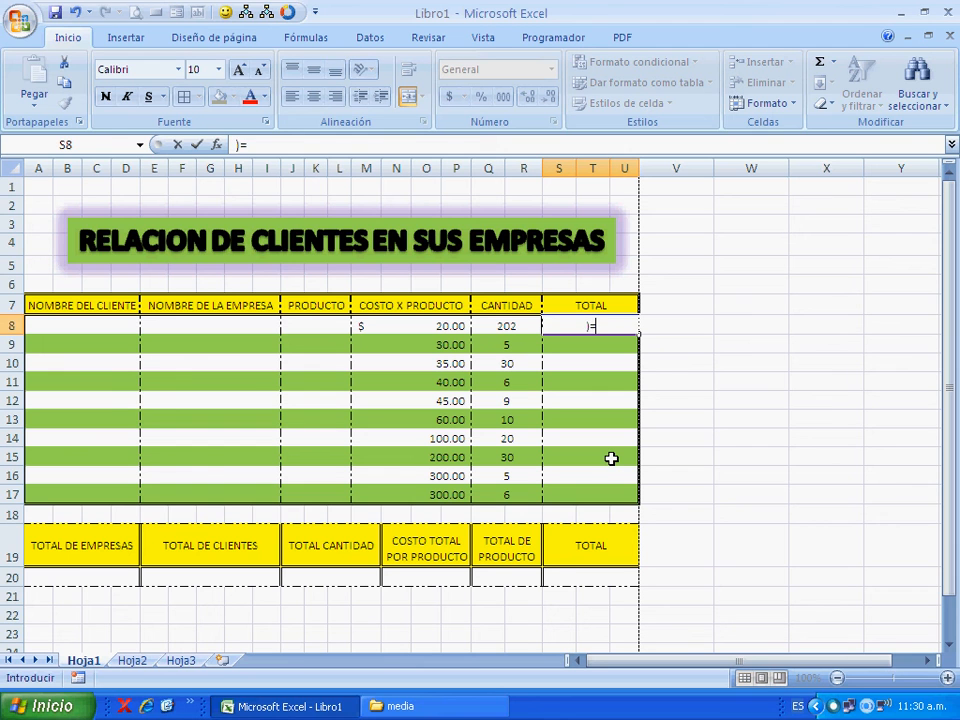
key(BackSpace)
key(BackSpace)
text(=()
click(401, 325)
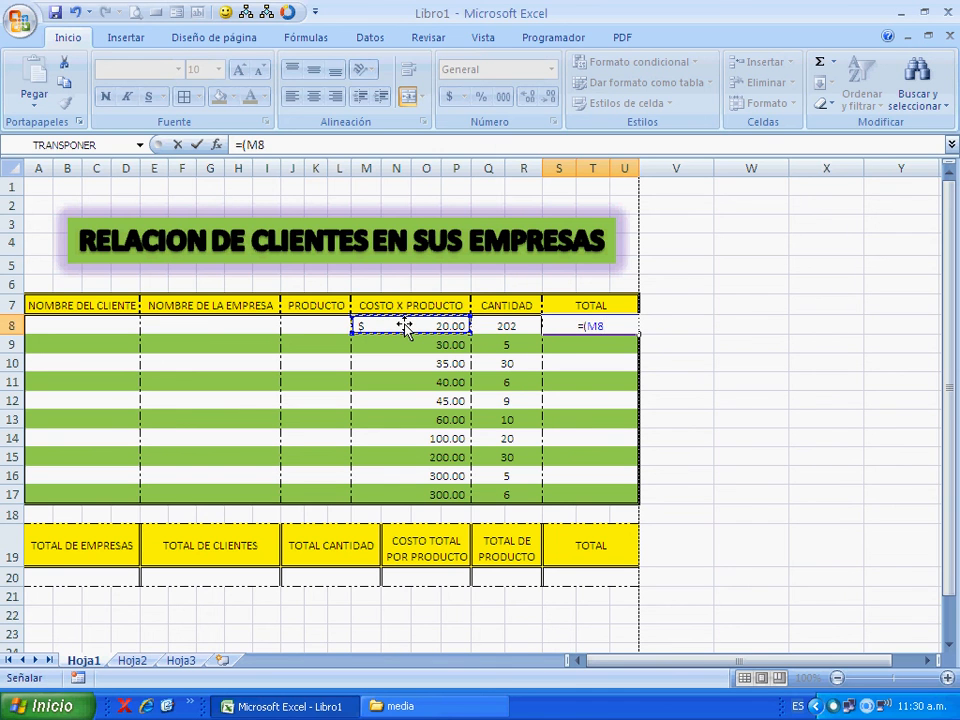
text(*)
click(497, 328)
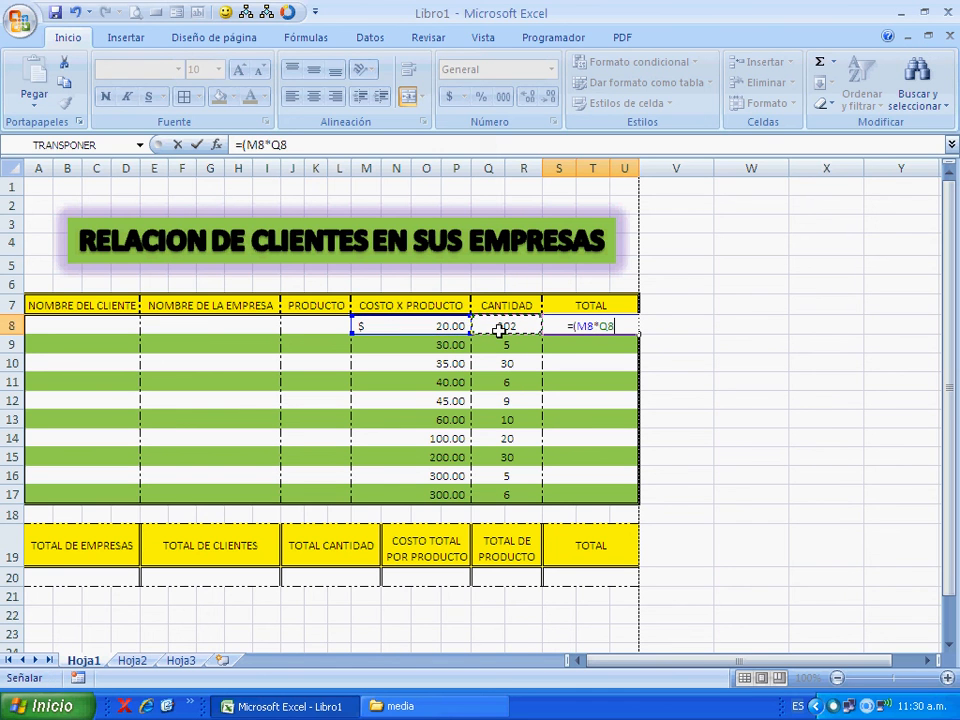
text())
key(Return)
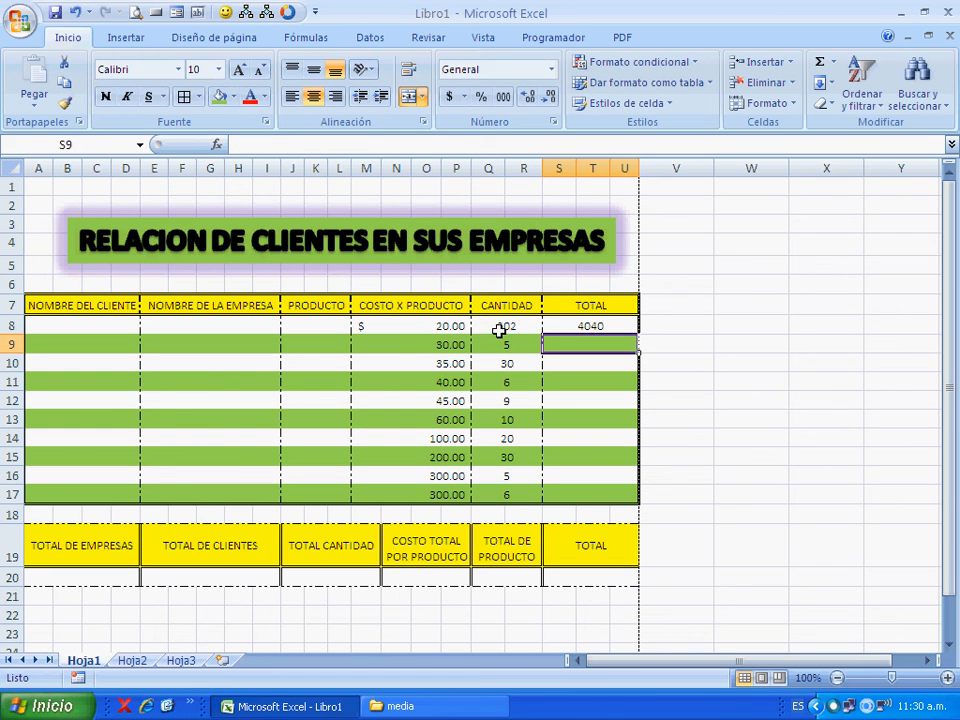
click(575, 326)
click(452, 98)
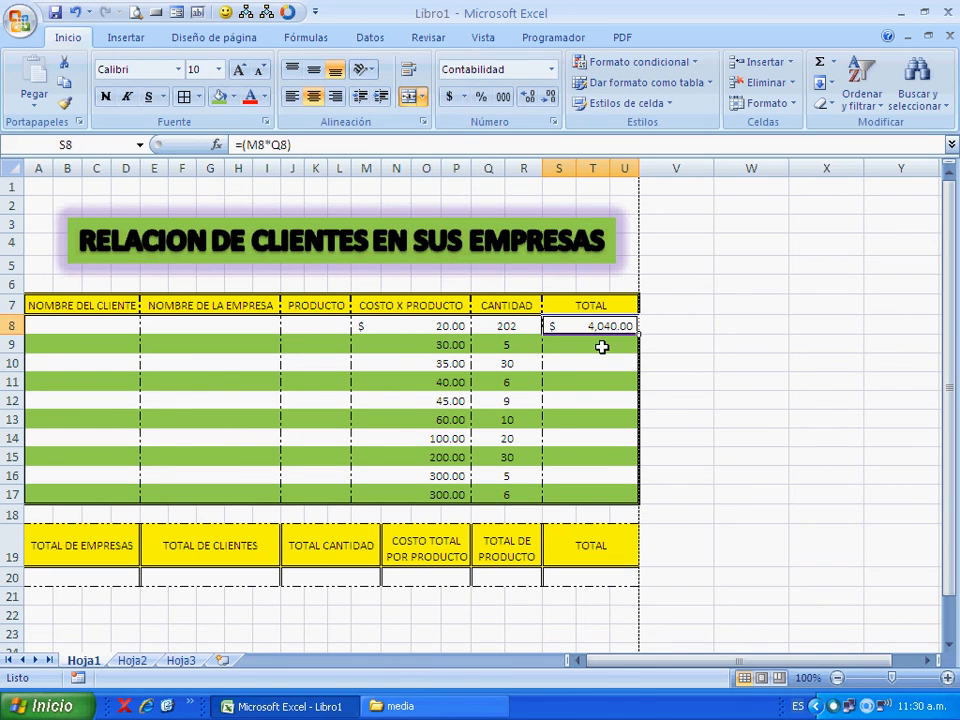
- Set the first product row's cost in M8 to 10 and its quantity in Q8 to 25
click(630, 400)
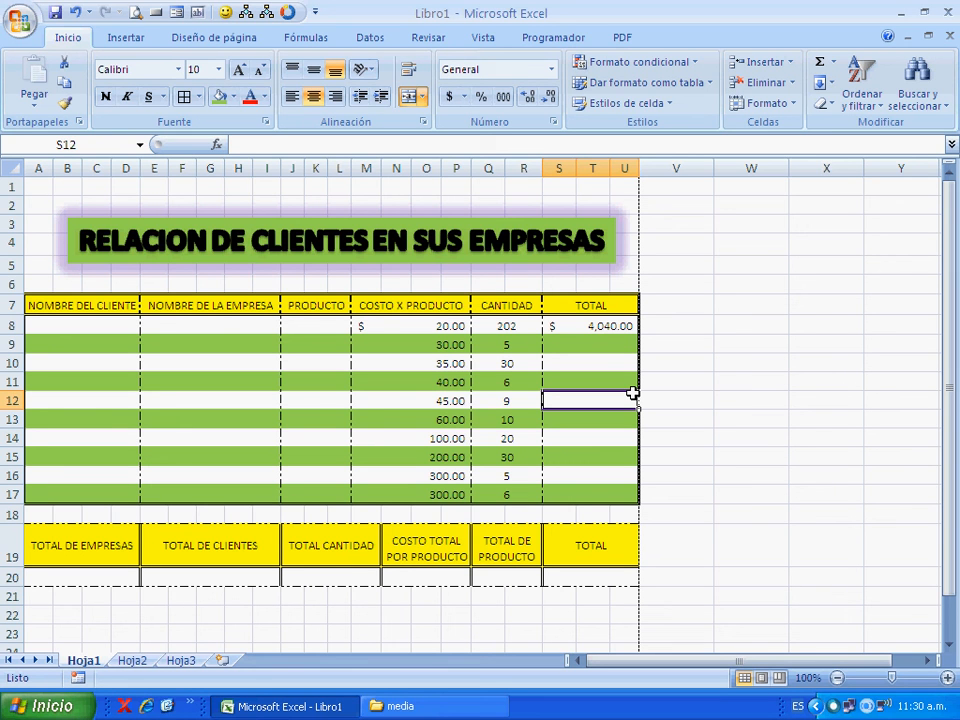
key(Left)
key(Left)
key(Up)
key(Up)
key(Up)
key(Up)
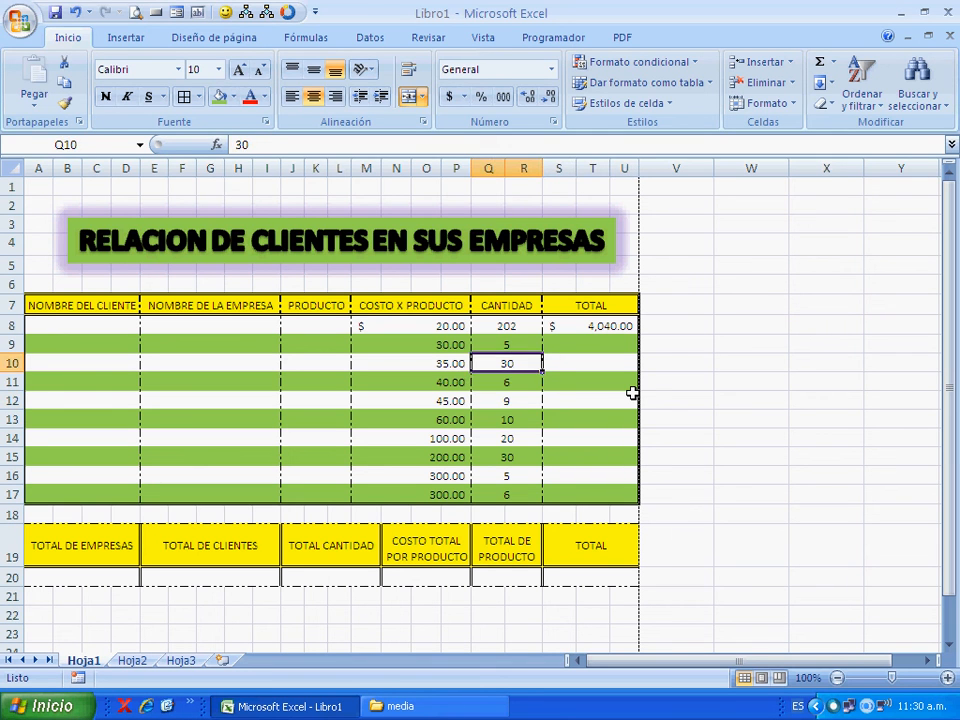
text(10)
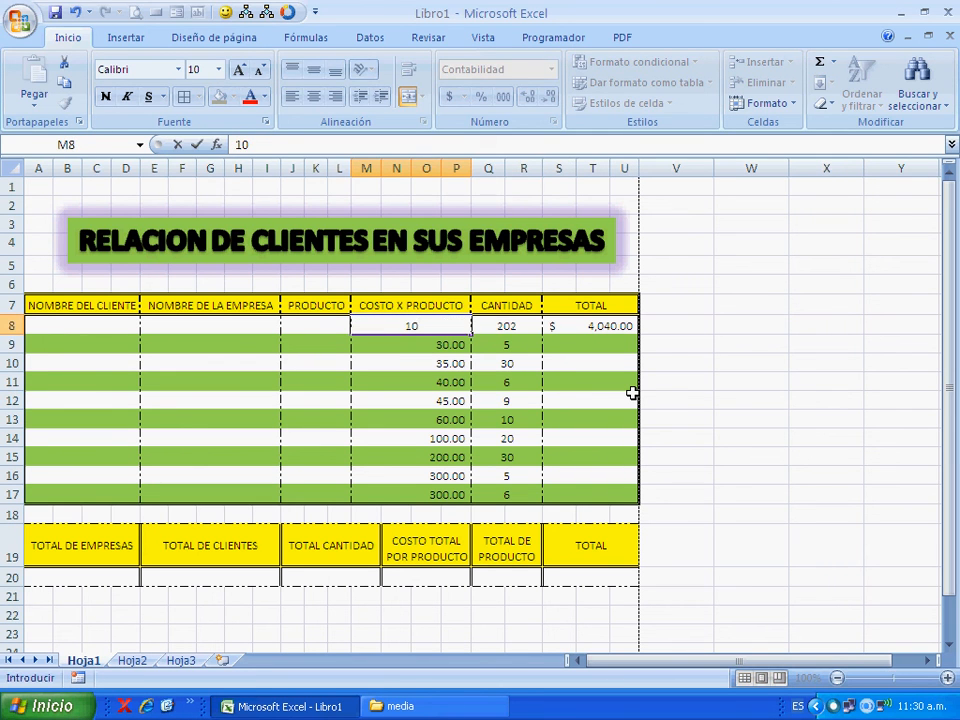
key(Tab)
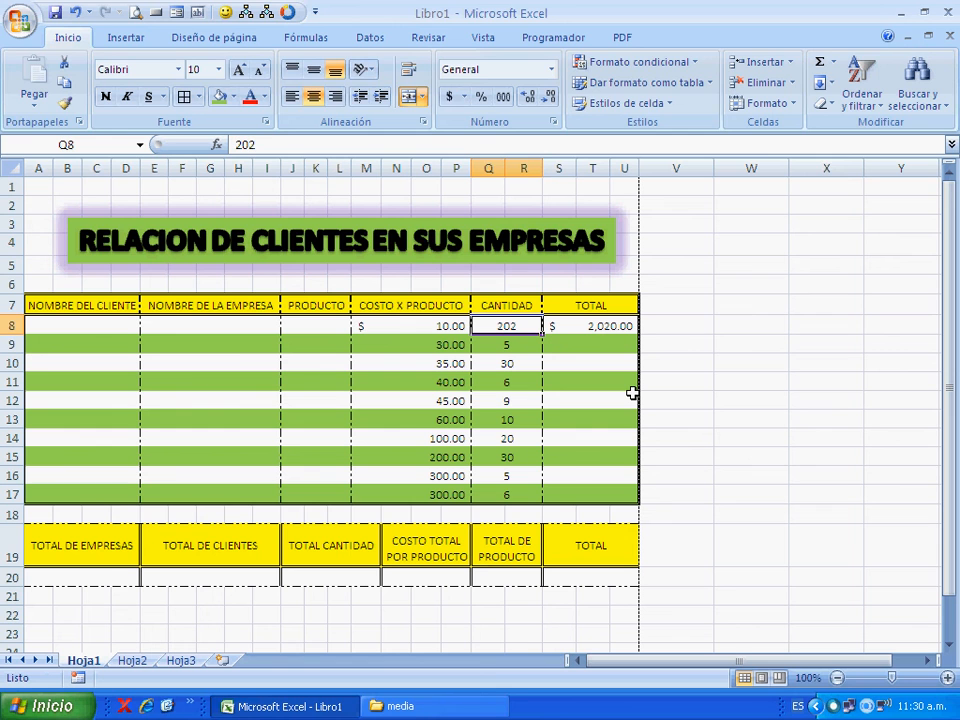
text(25)
key(Return)
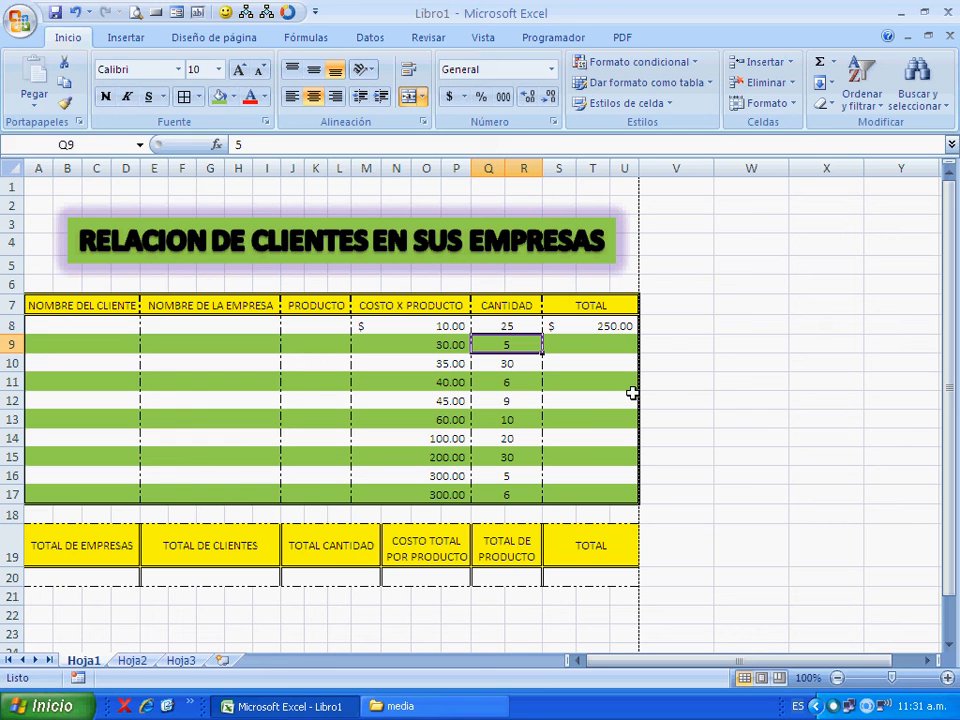
- Clear all costs and quantities in rows 8 to 17 and enter cost 202 and quantity 20 in row 8
drag(439, 332, 515, 491)
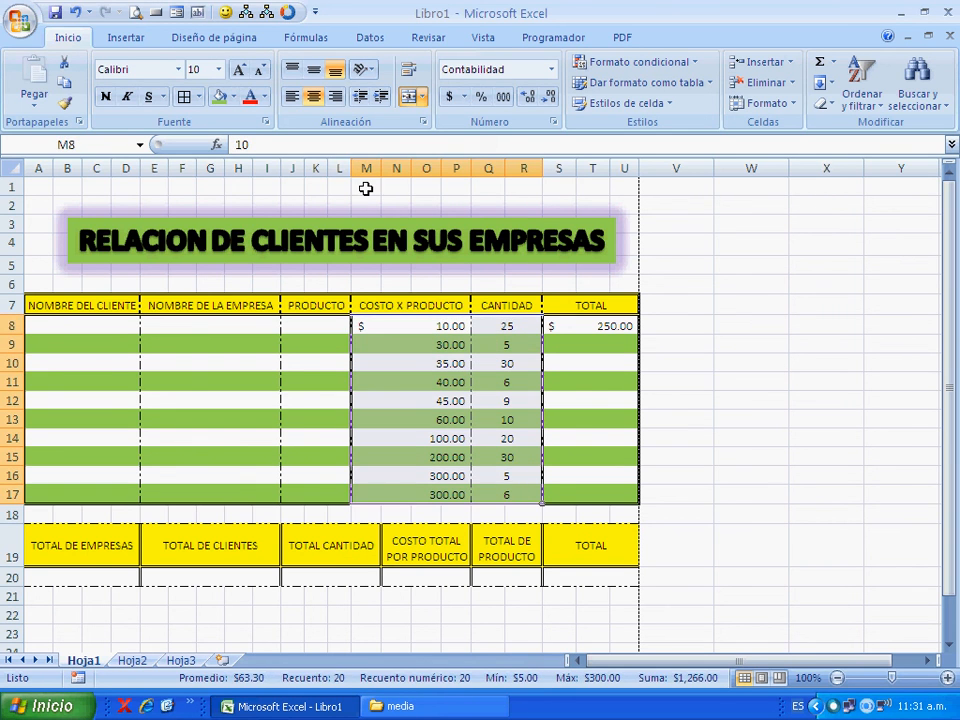
key(Delete)
click(420, 329)
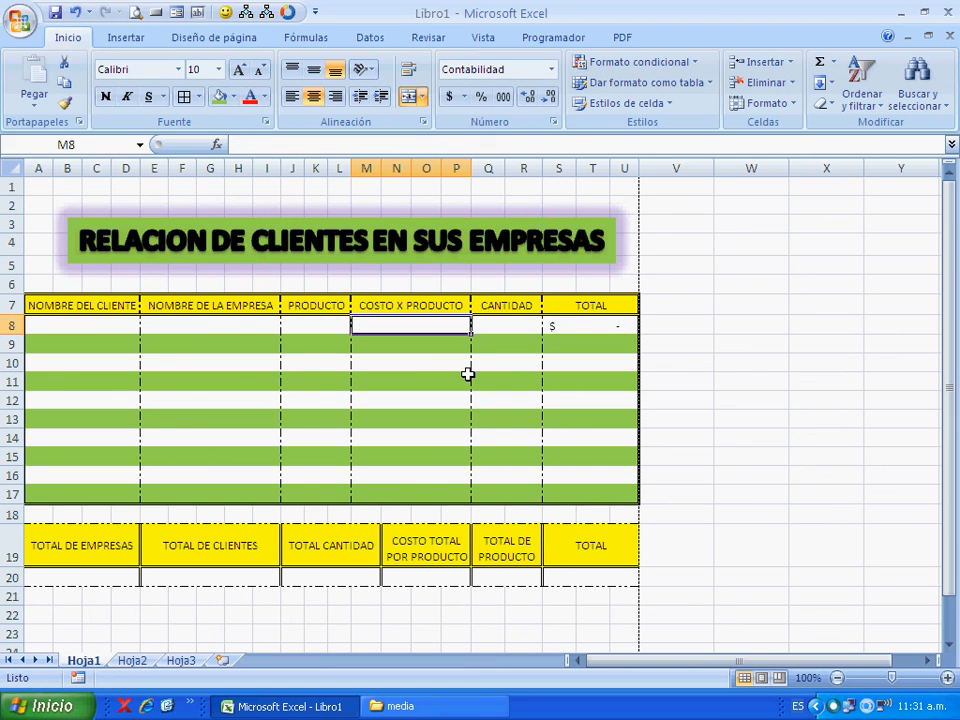
text(202)
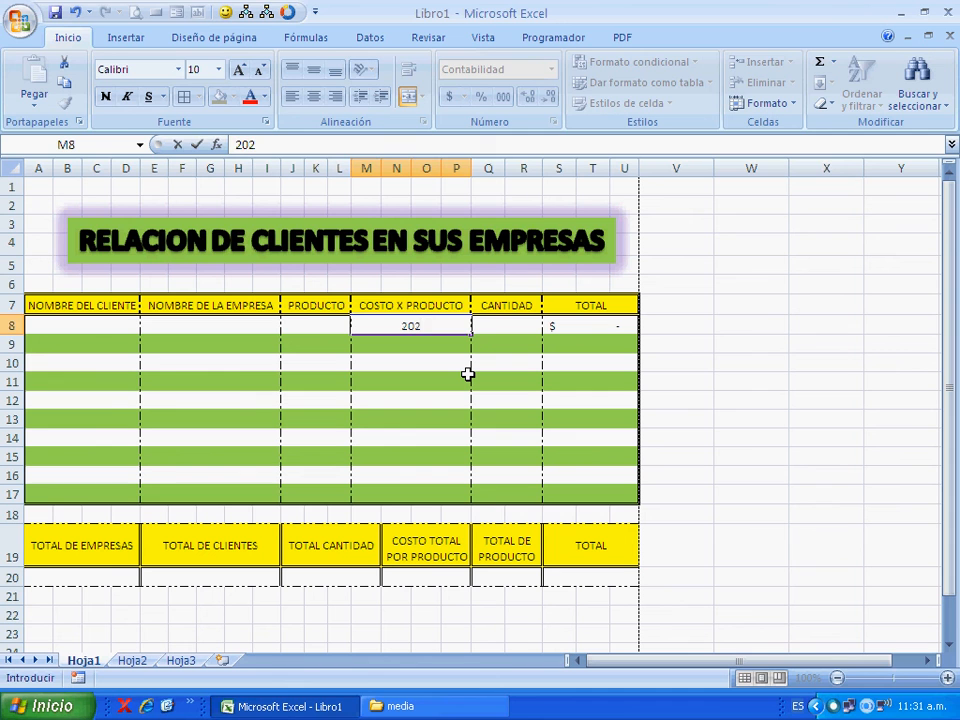
key(Tab)
text(20)
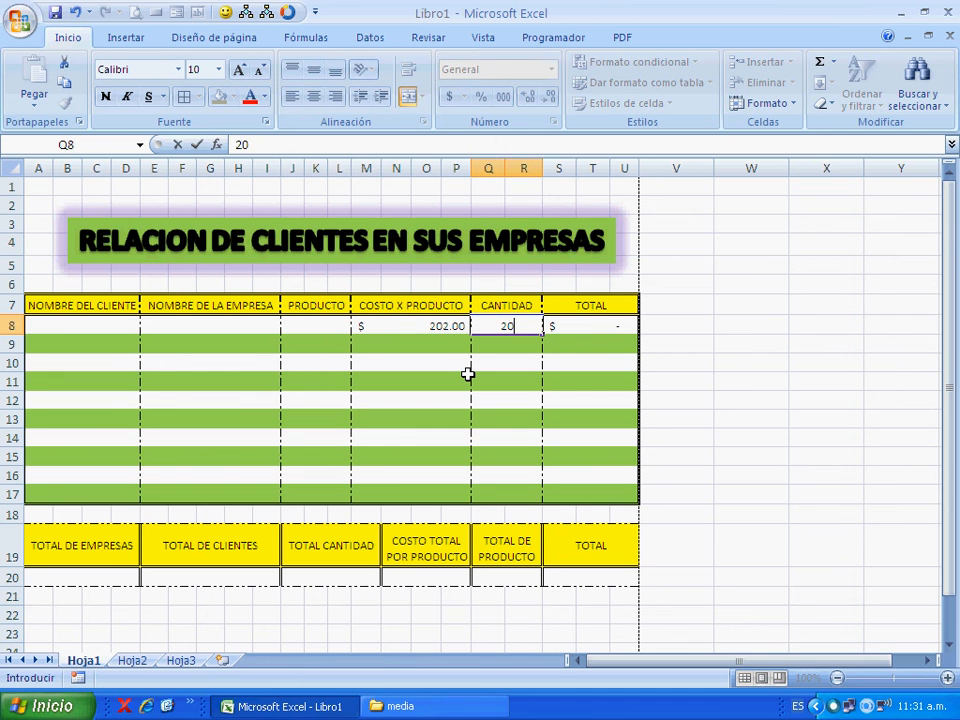
key(Tab)
key(Down)
key(Down)
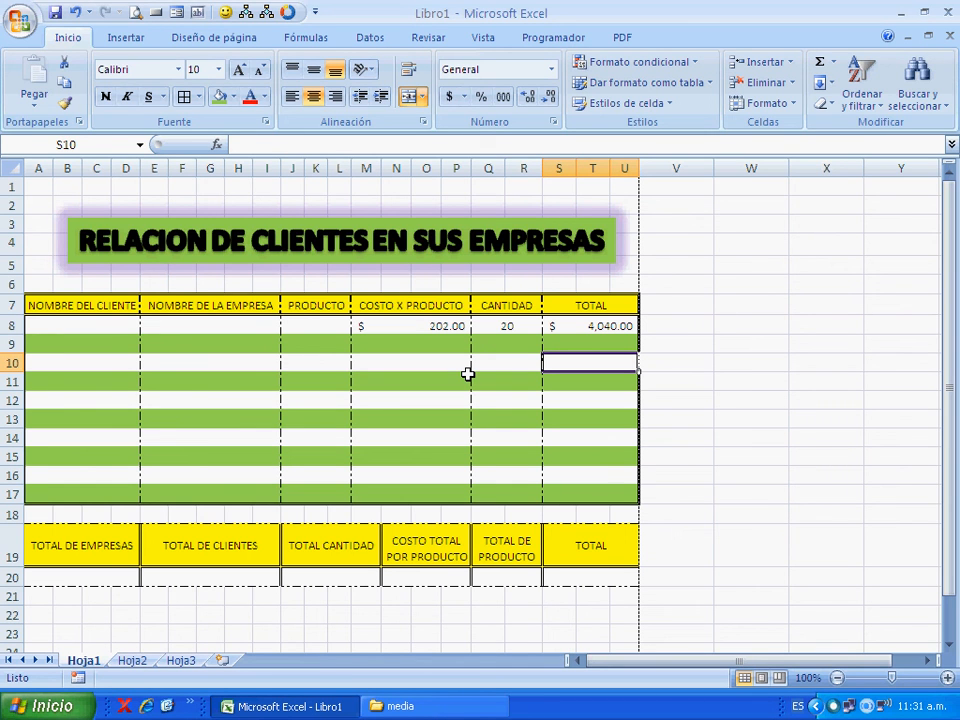
- Clear the cost and quantity in row 8
drag(437, 327, 524, 325)
key(Delete)
click(465, 418)
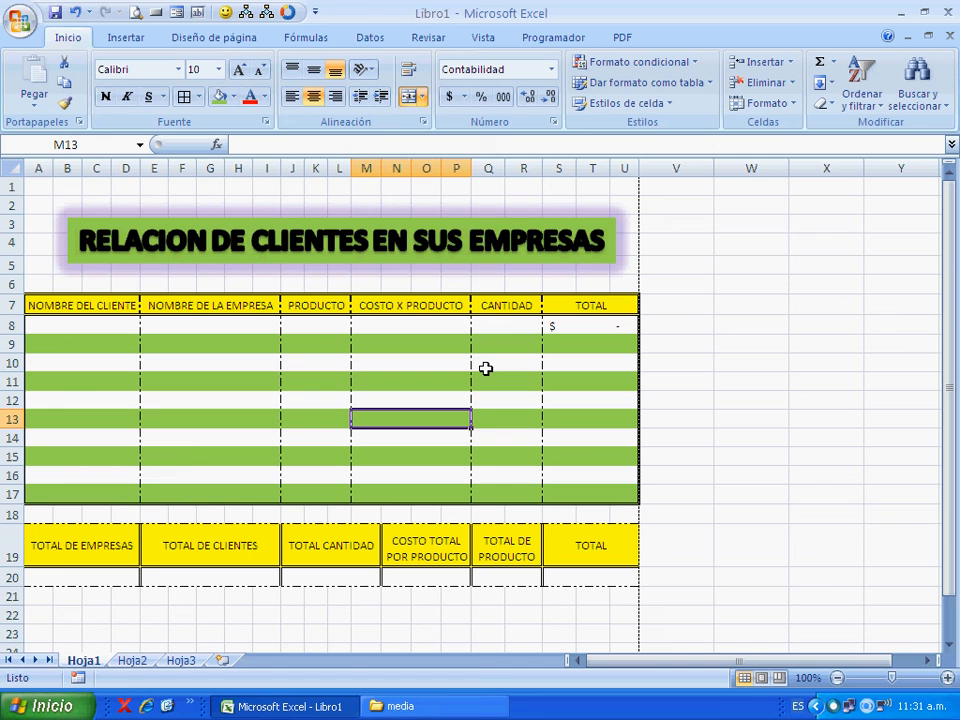
- Undo the recent clearings and row 8 entries to restore the costs and quantities in rows 8 to 17
click(466, 327)
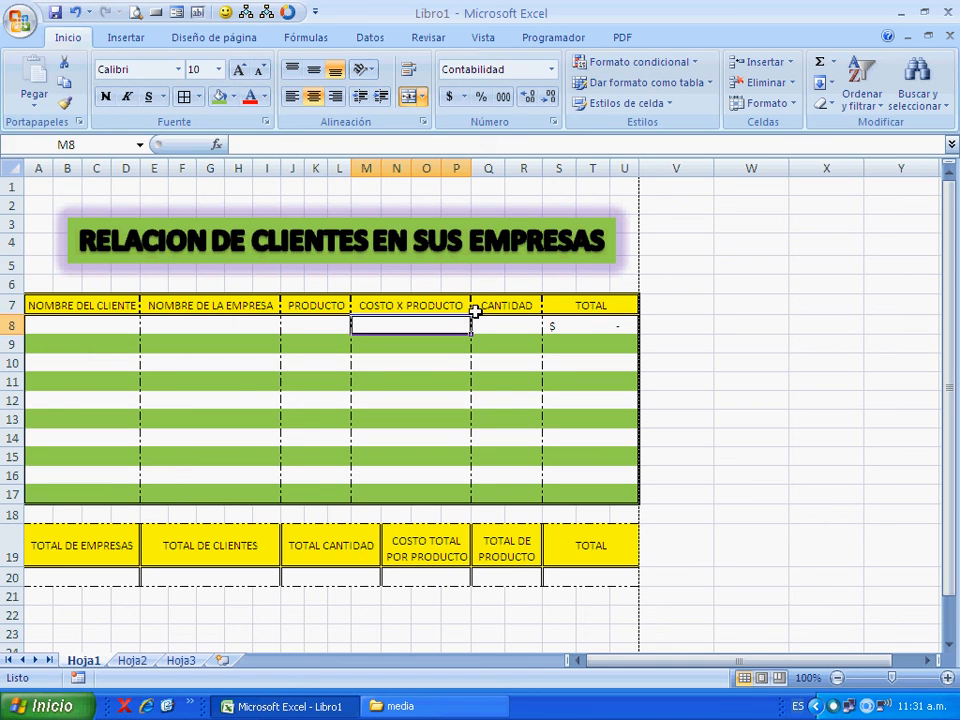
click(84, 13)
click(89, 16)
click(89, 16)
click(89, 16)
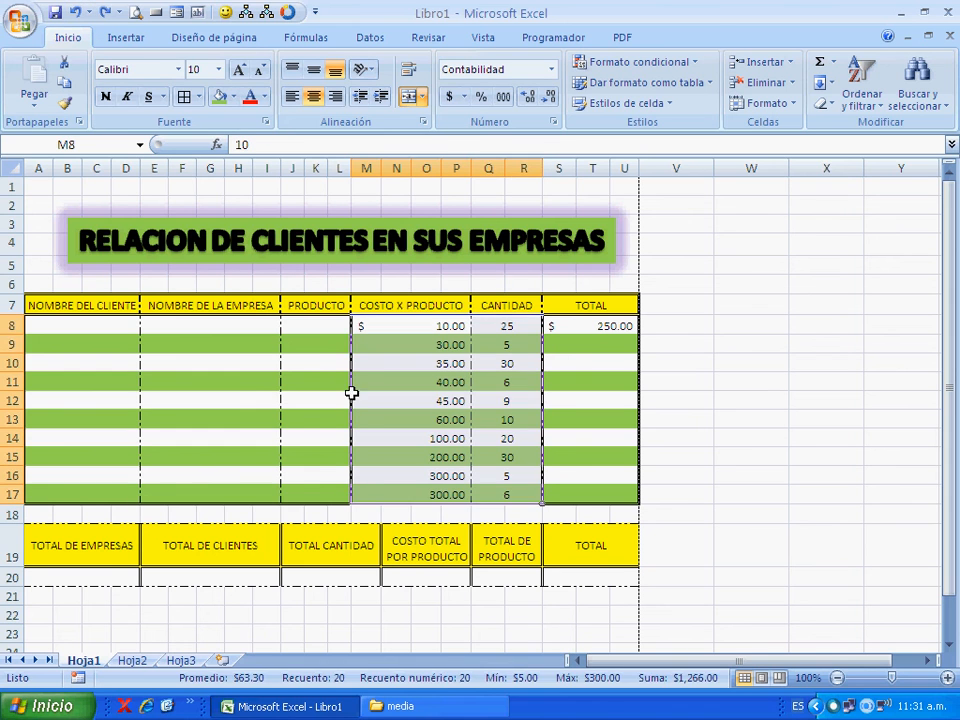
click(456, 401)
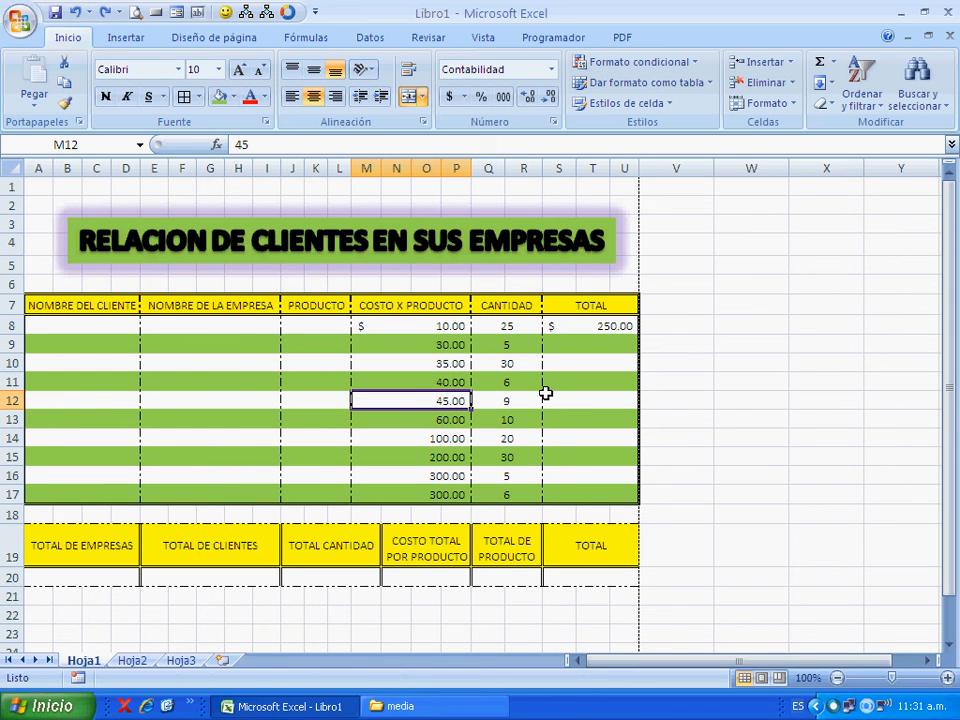
- Copy the TOTAL formula from S8 down through S17
click(631, 326)
drag(631, 326, 643, 500)
click(771, 376)
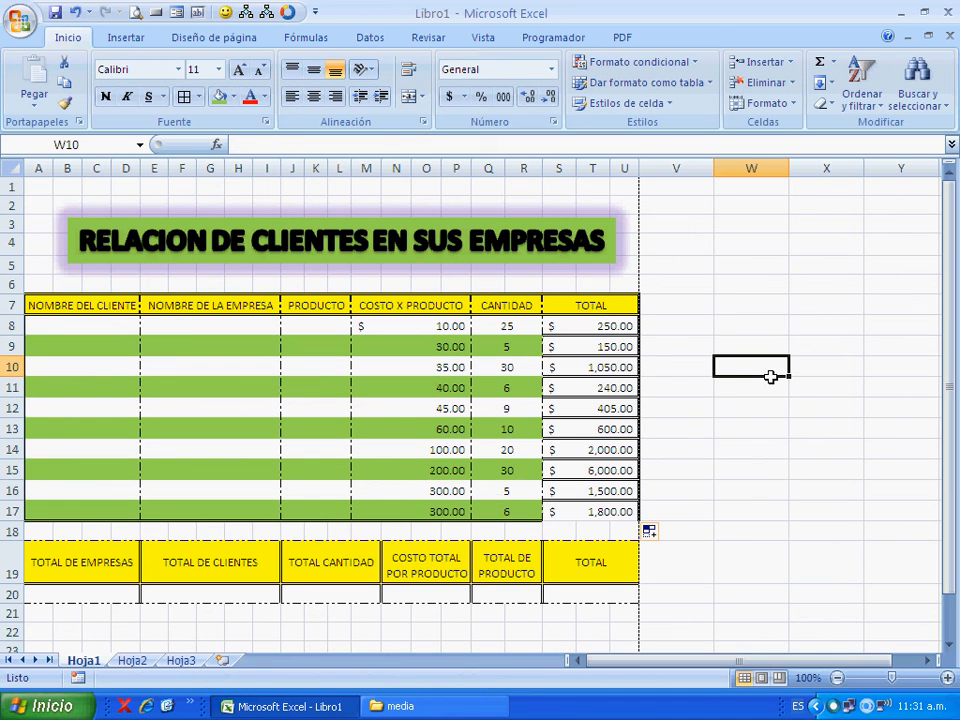
click(801, 469)
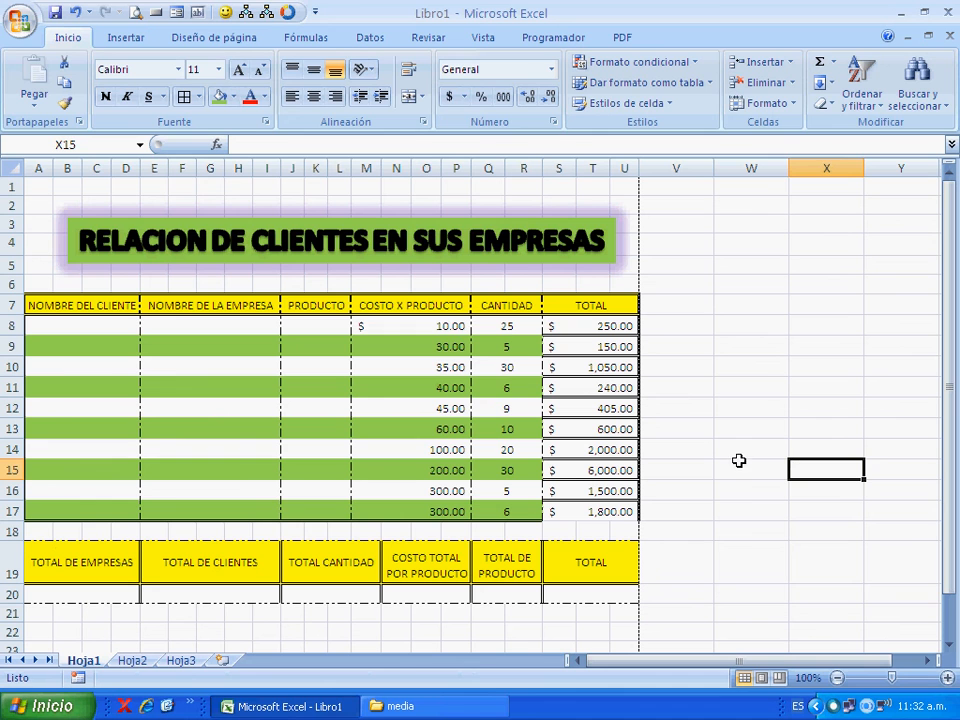
- Clear the costs and quantities in rows 8 to 17 and enter cost 20 and quantity 30 in row 9
click(440, 325)
drag(460, 334, 529, 523)
key(Delete)
click(443, 408)
click(404, 350)
text(20)
key(Tab)
text(30)
key(Return)
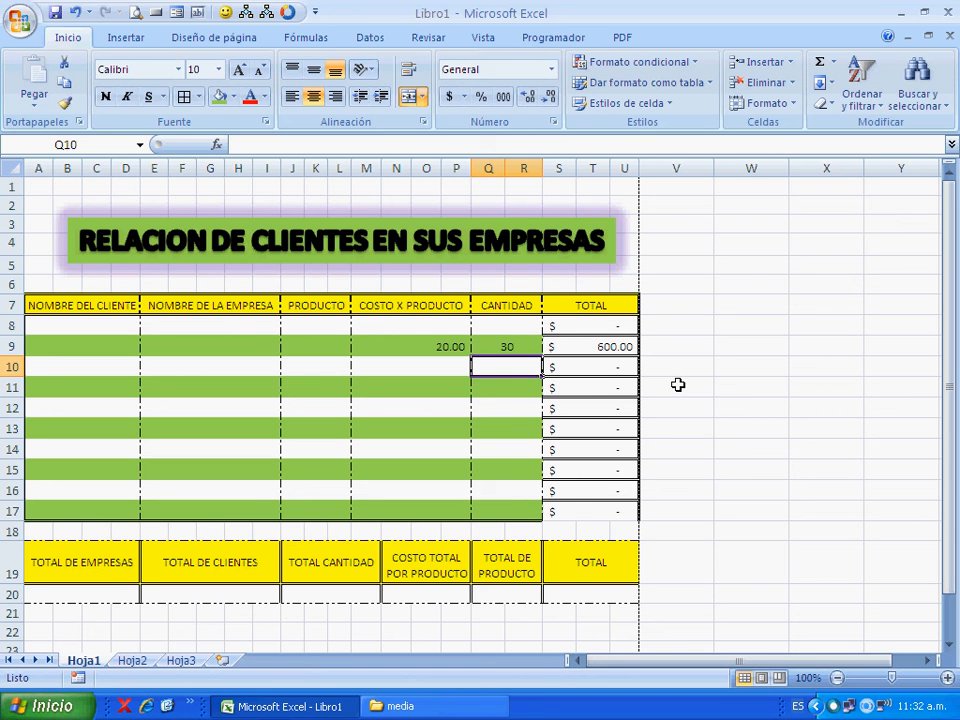
drag(113, 593, 40, 600)
drag(38, 326, 455, 516)
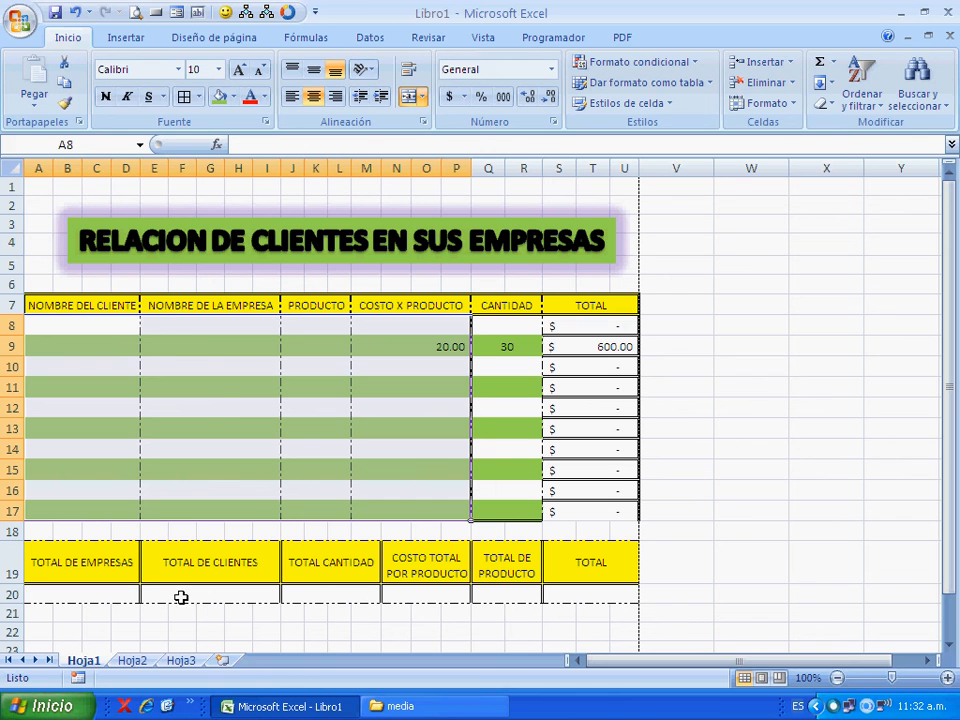
click(277, 393)
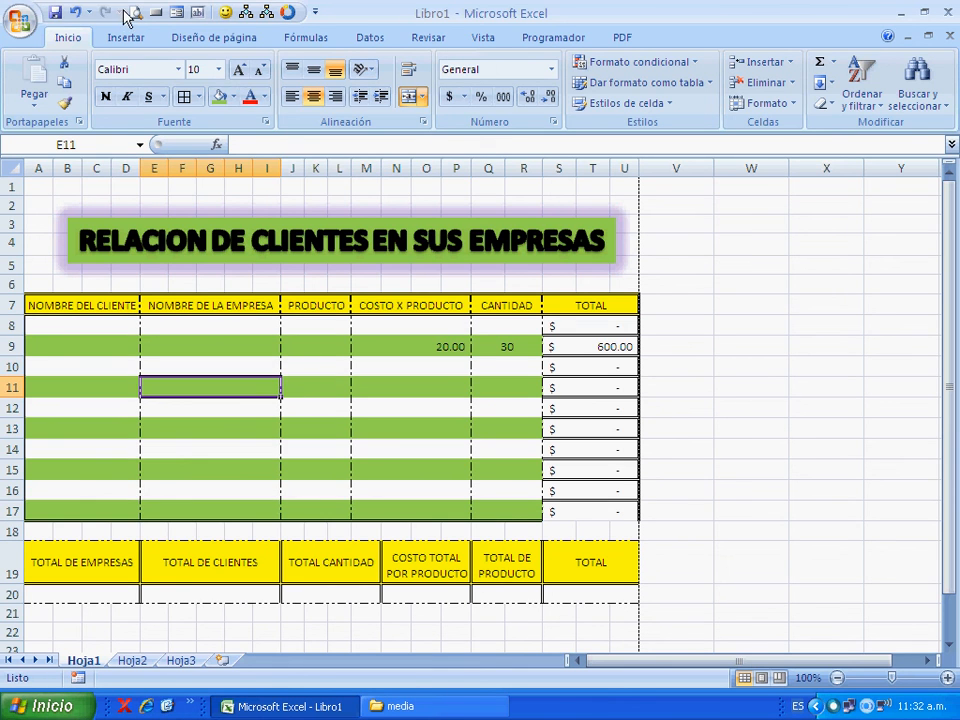
- Undo the test entries, the copied totals and the S8 formula, back to the original costs and quantities
click(75, 13)
click(75, 13)
click(78, 14)
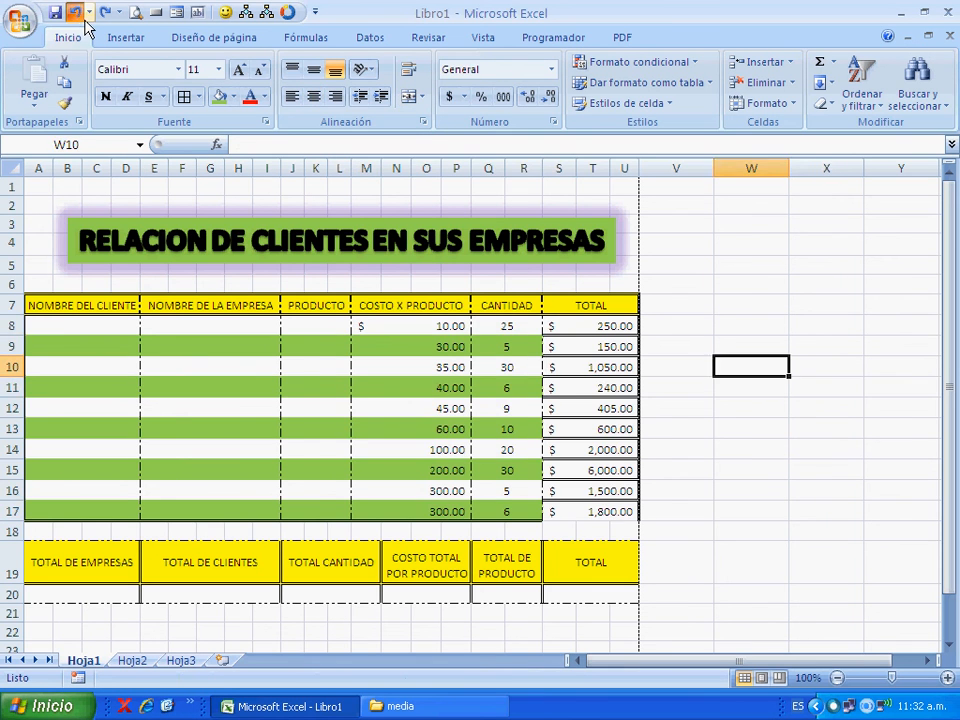
click(78, 14)
click(78, 14)
click(78, 14)
click(78, 14)
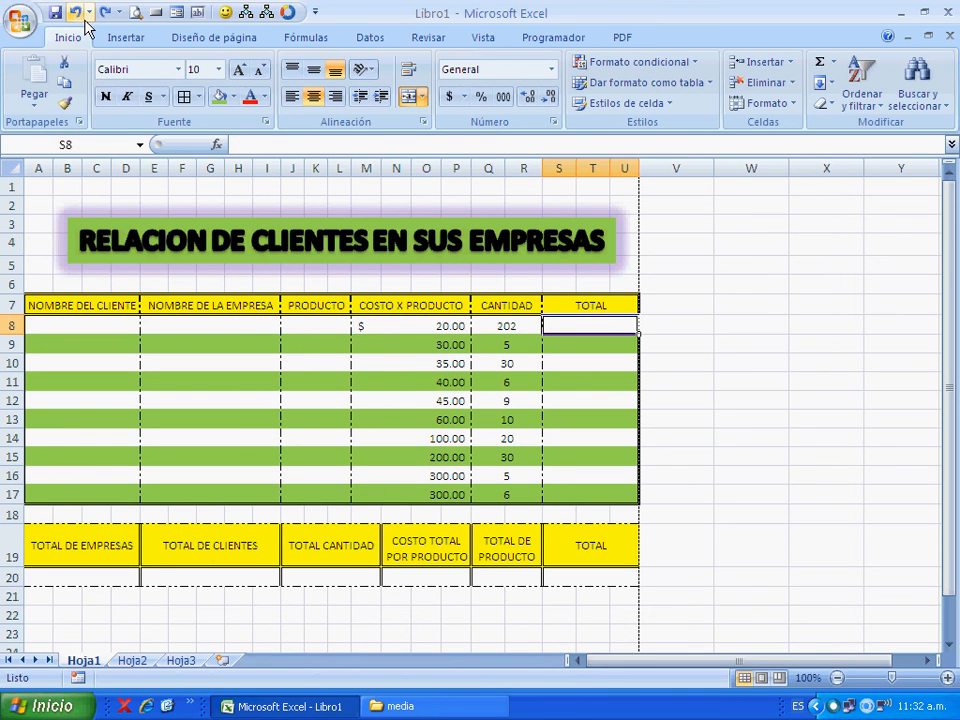
click(78, 14)
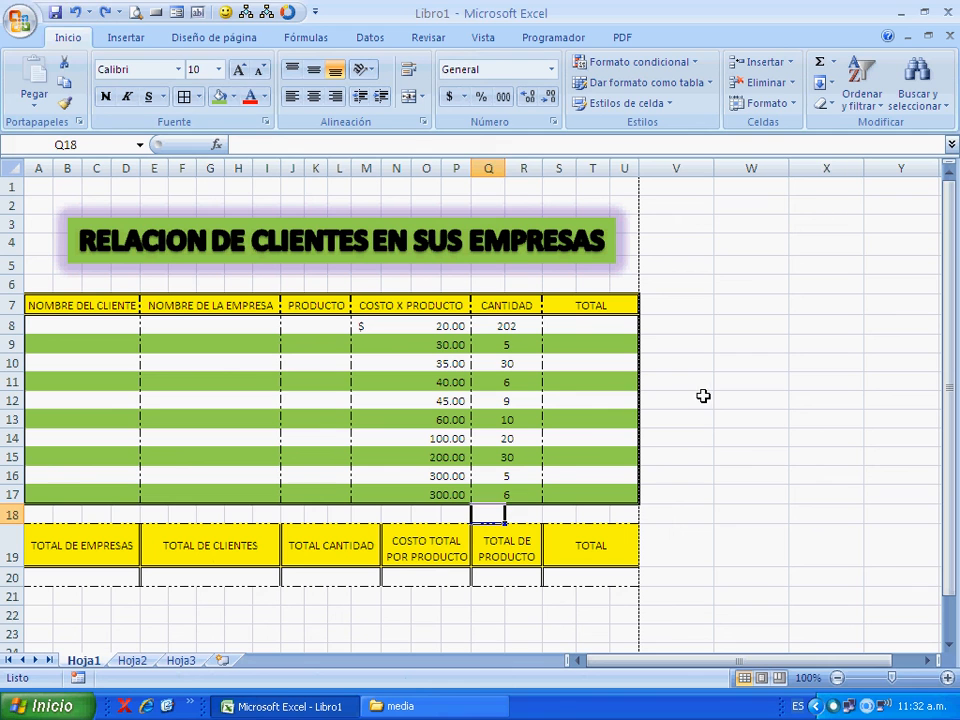
- Fill the range A22 to M23 below the summary table with the green background colour
click(705, 386)
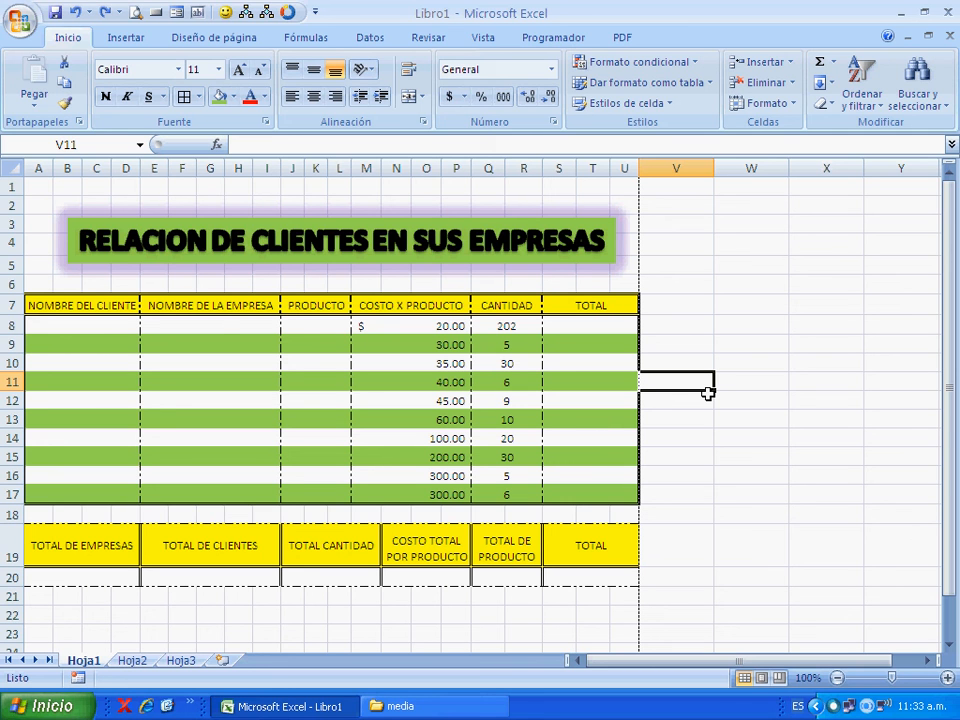
scroll(62, 585, down, 1)
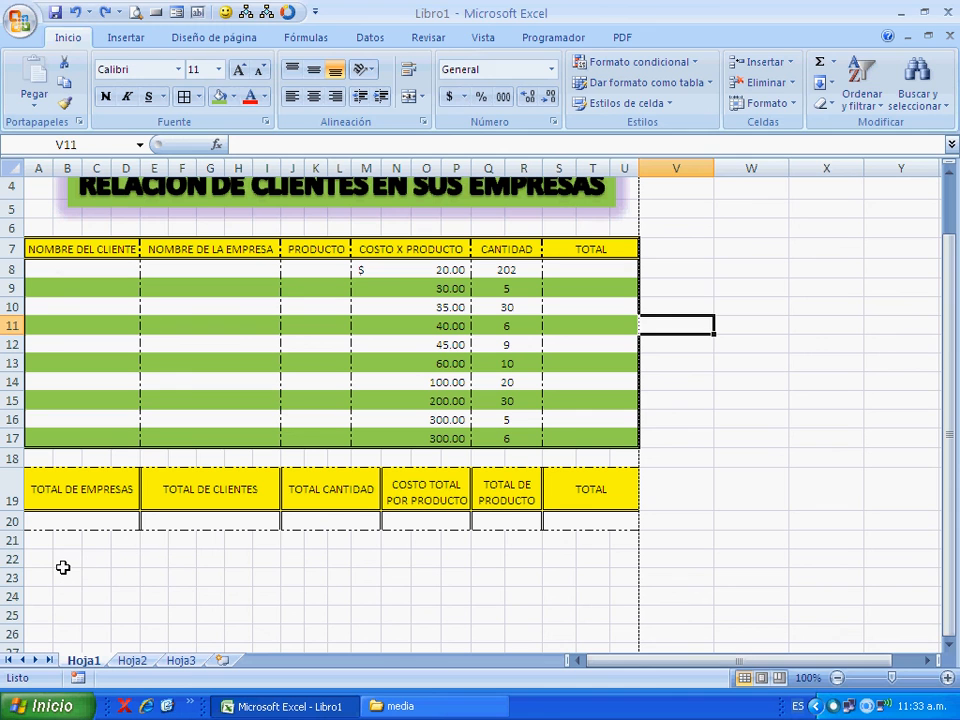
click(66, 561)
click(41, 559)
drag(44, 561, 354, 577)
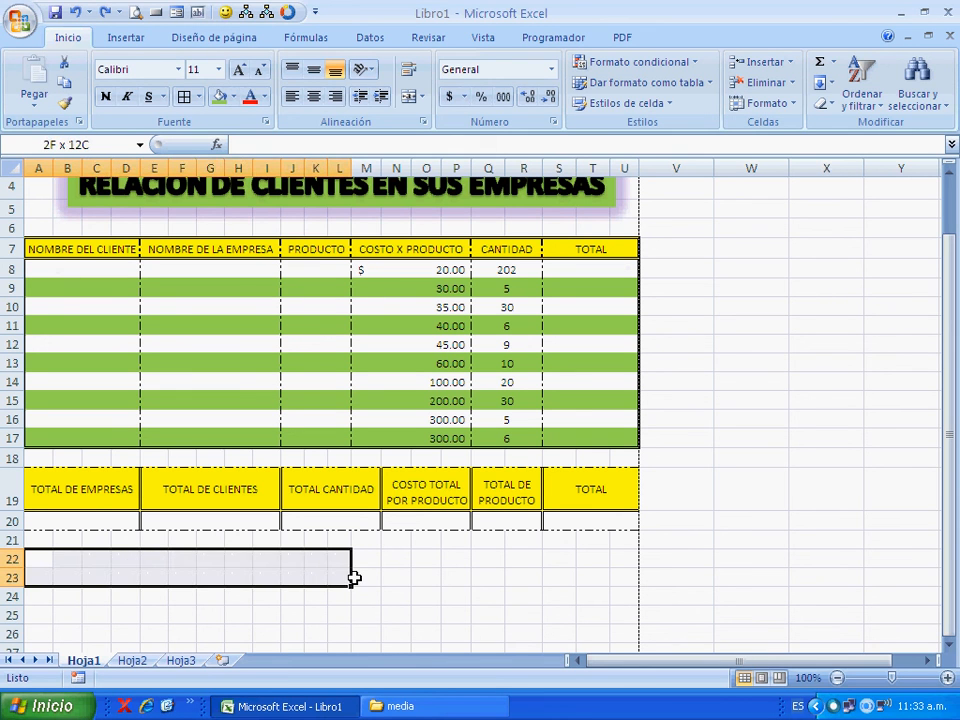
drag(354, 577, 365, 575)
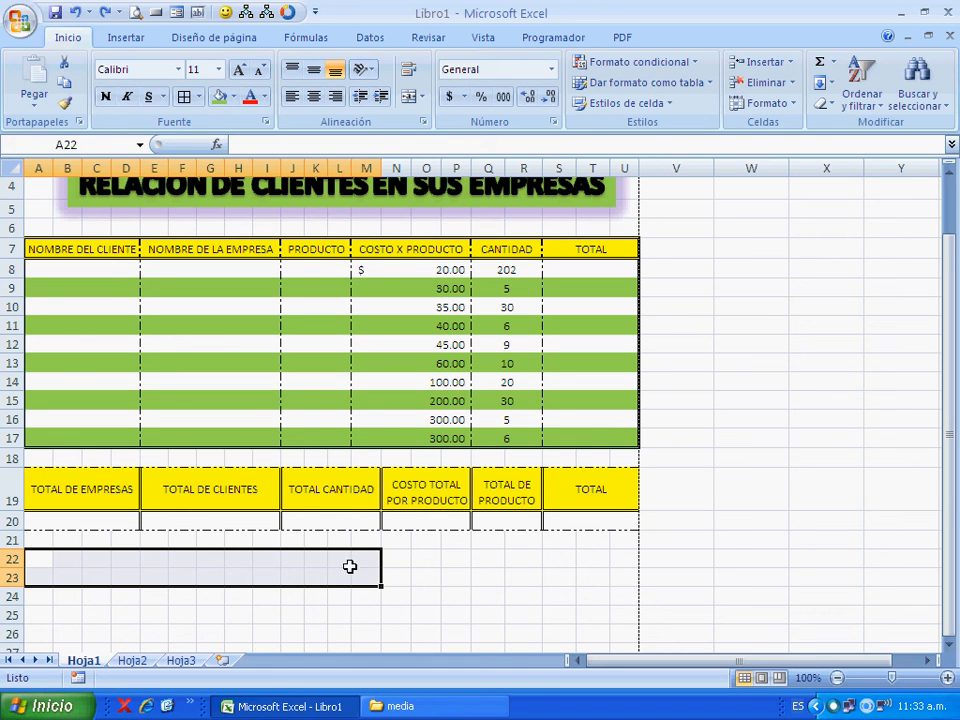
click(224, 103)
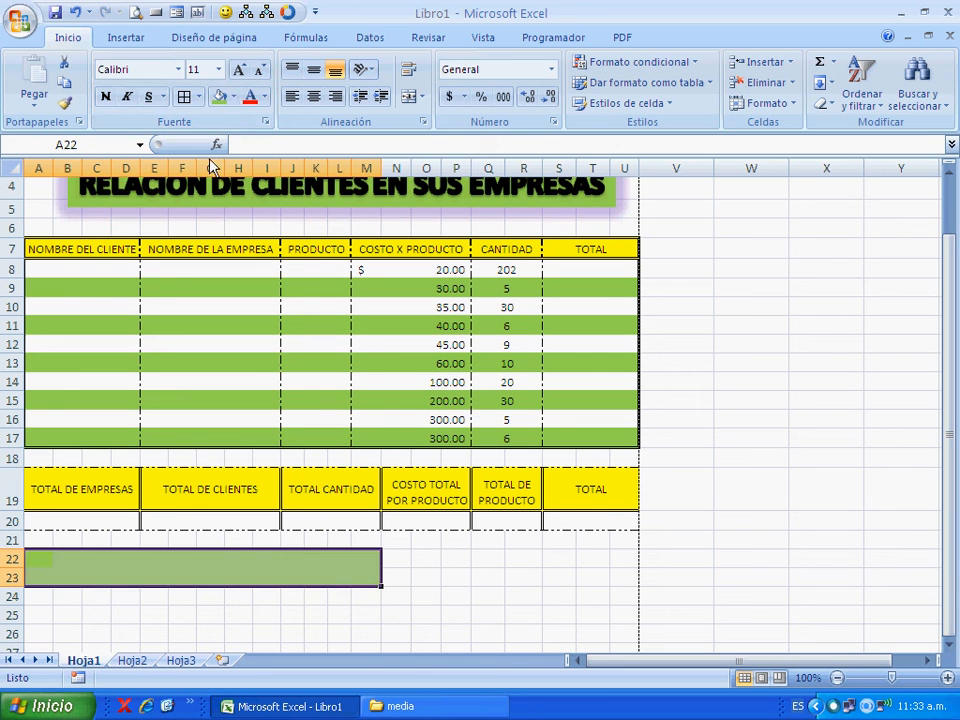
click(292, 559)
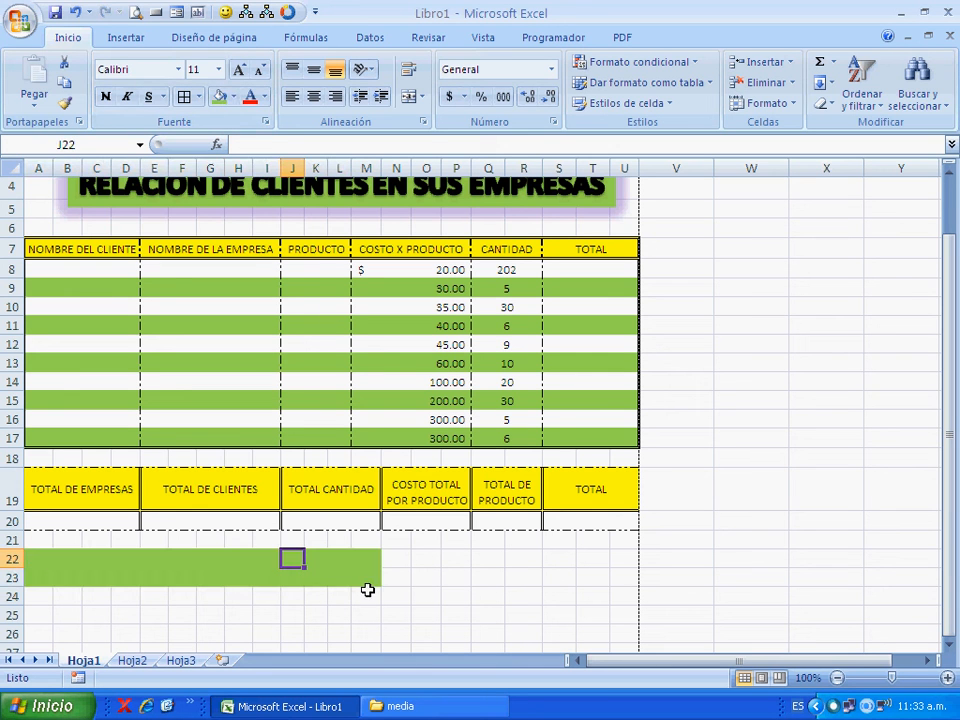
- Extend the green fill along row 22 over the range N22 to U22
click(348, 563)
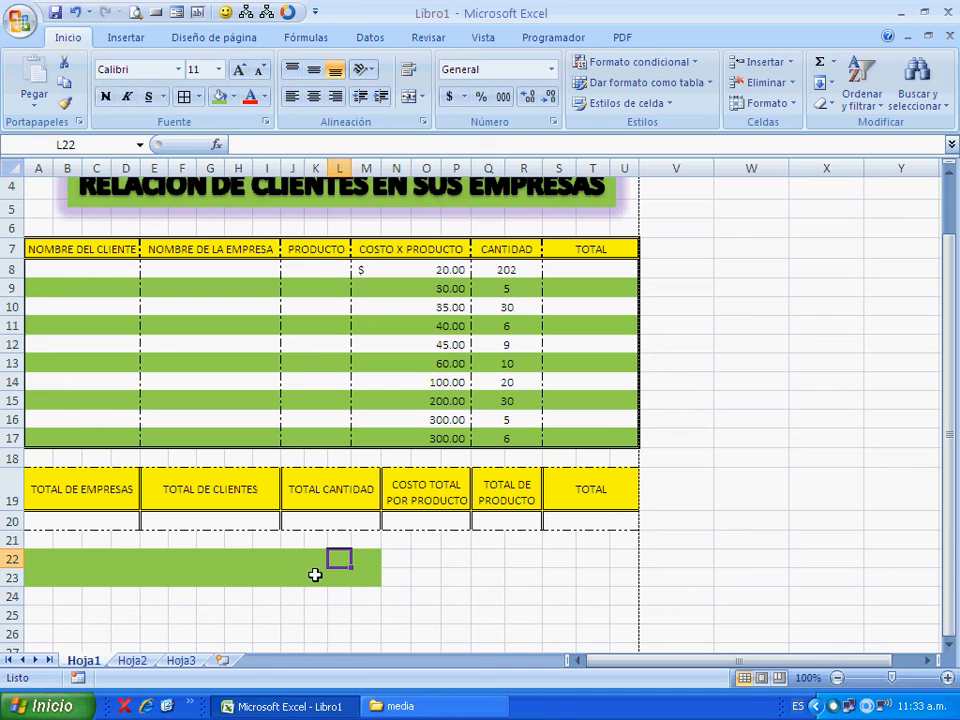
drag(399, 564, 623, 559)
click(218, 97)
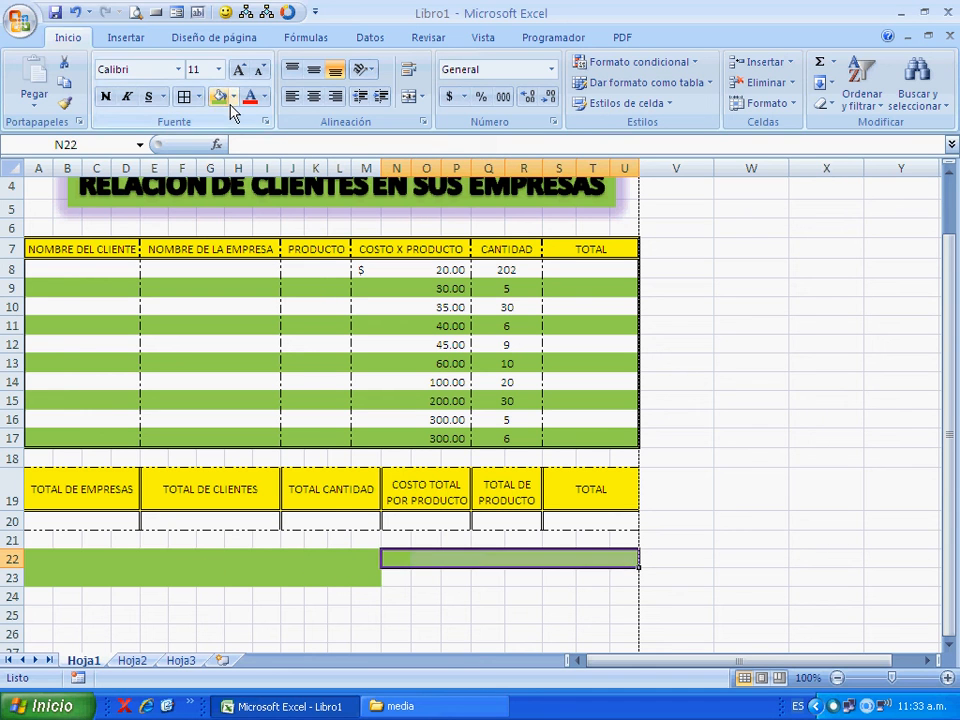
click(290, 614)
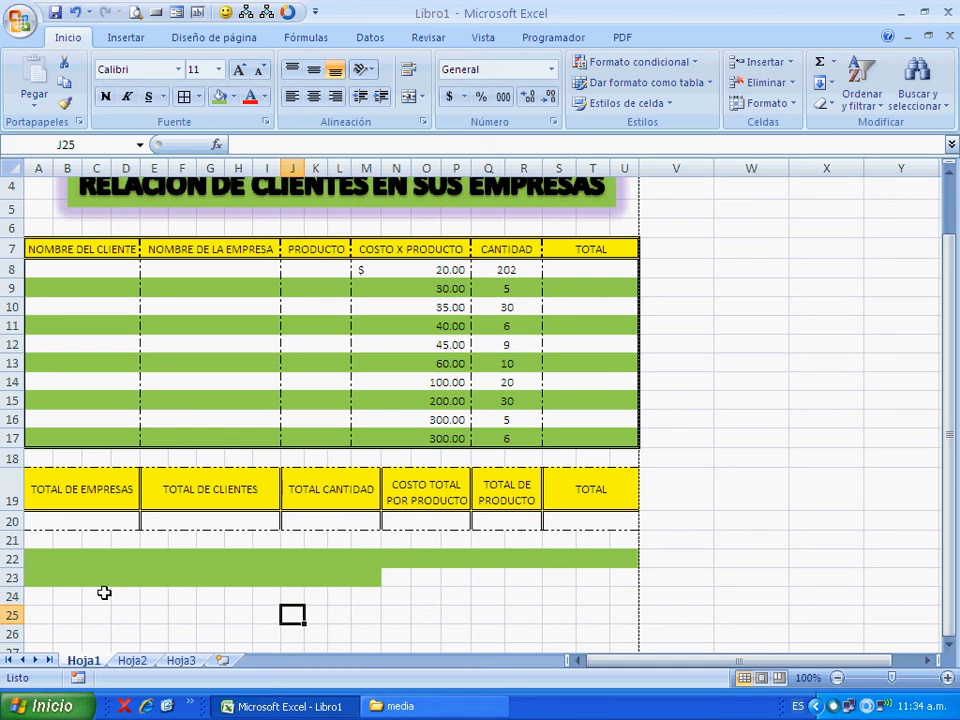
- Add medium solid top, left and bottom borders to the green range A22 to M23
drag(43, 566, 370, 587)
click(780, 103)
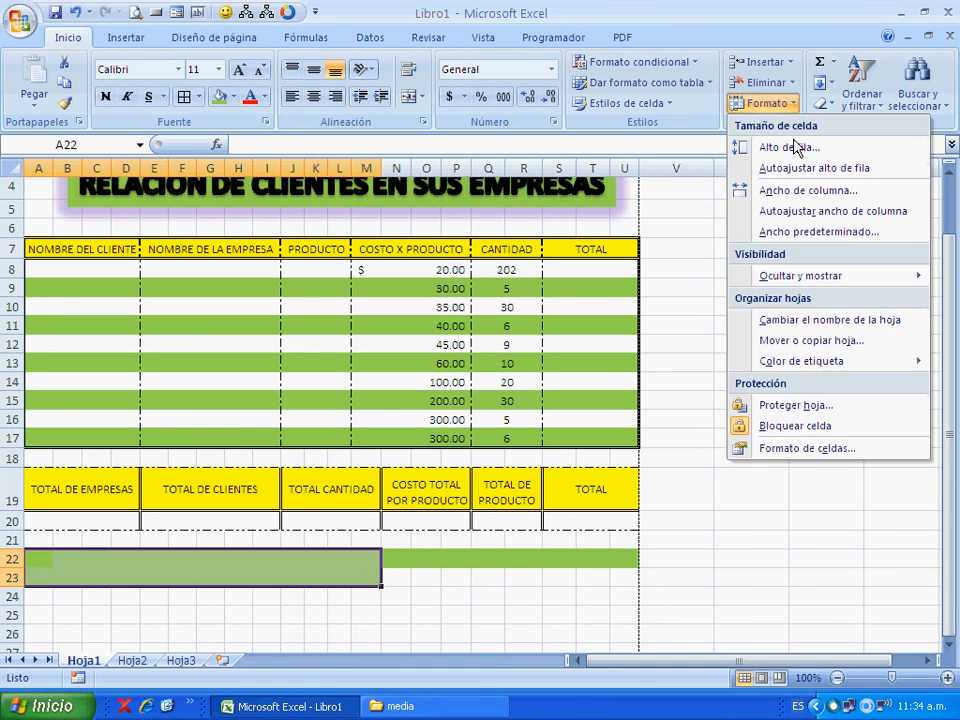
click(760, 448)
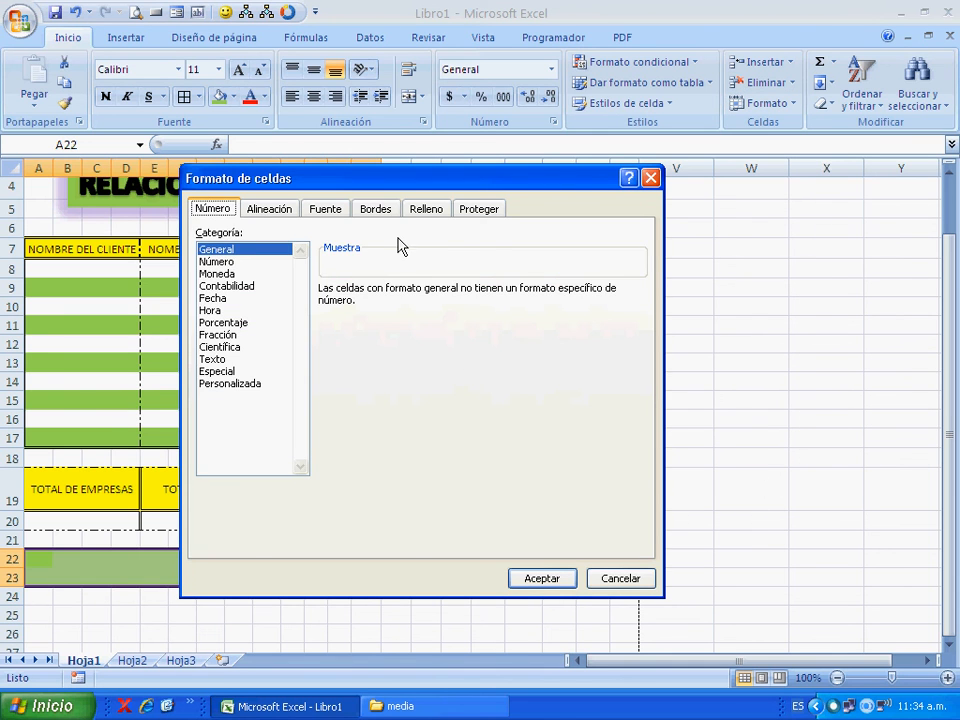
click(375, 208)
click(292, 329)
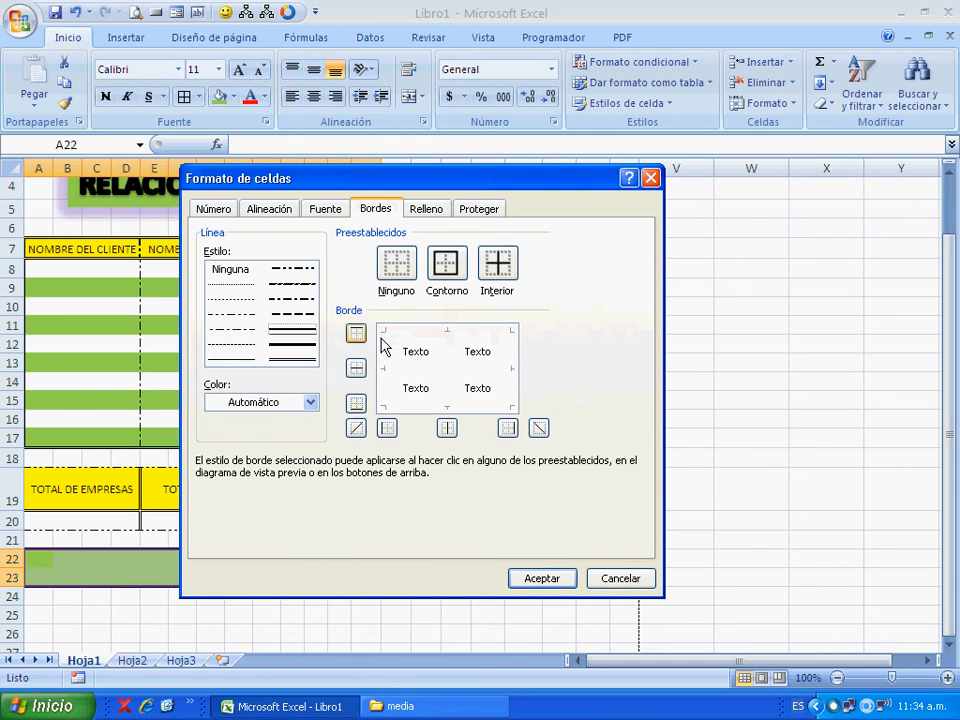
click(431, 338)
click(392, 400)
click(419, 407)
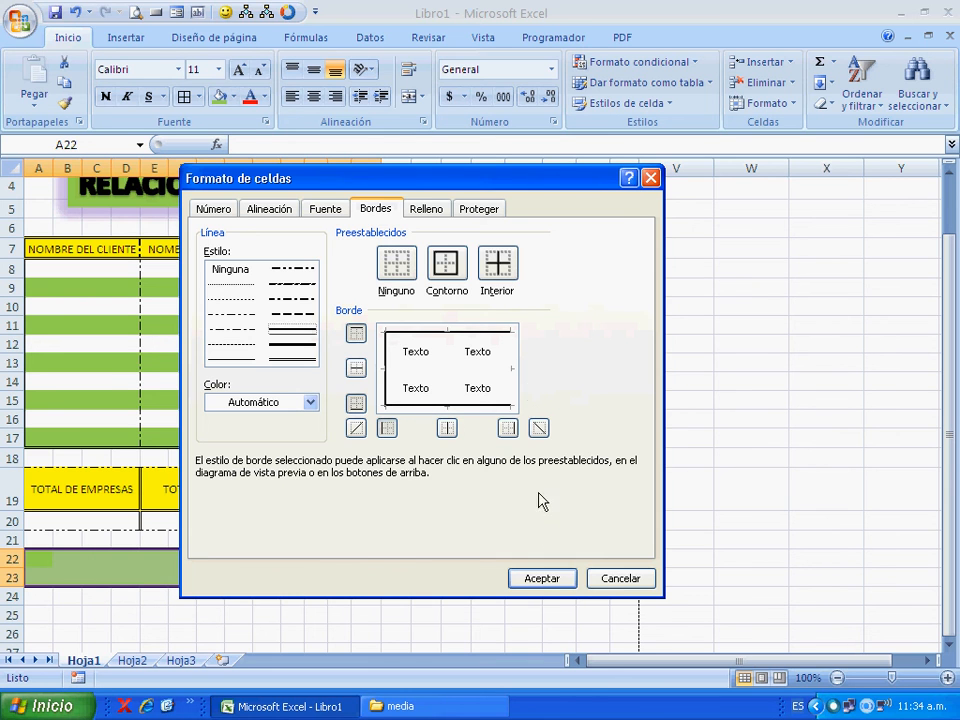
click(541, 578)
click(455, 578)
- Add medium solid top, right and bottom borders to the green strip N22 to U22
drag(411, 567, 634, 570)
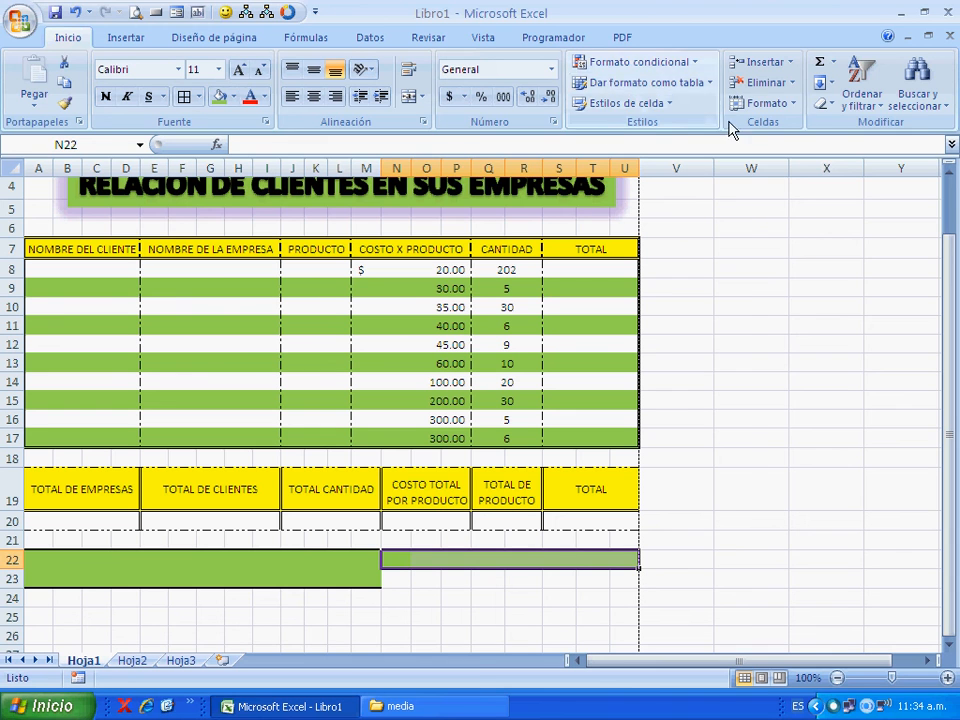
click(765, 103)
click(800, 450)
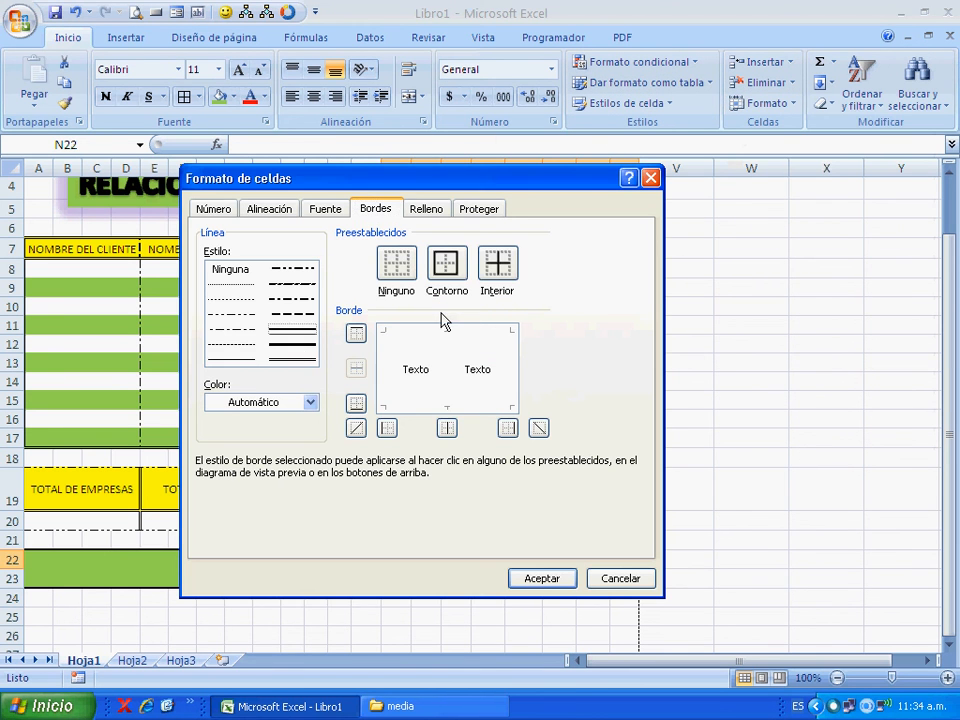
drag(427, 189, 403, 266)
click(390, 430)
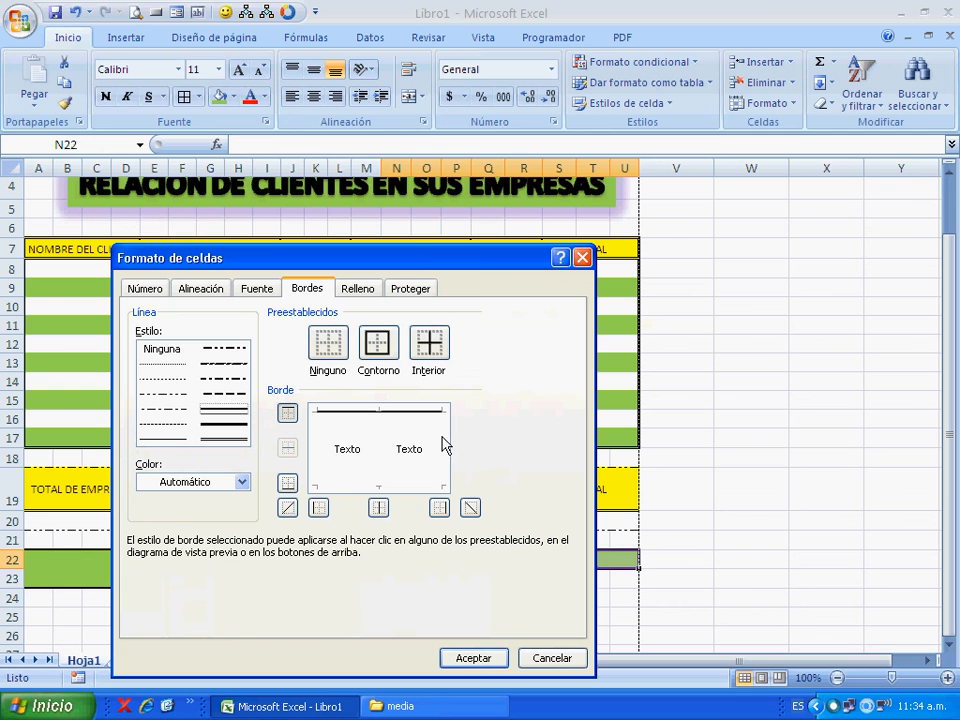
click(447, 438)
click(400, 491)
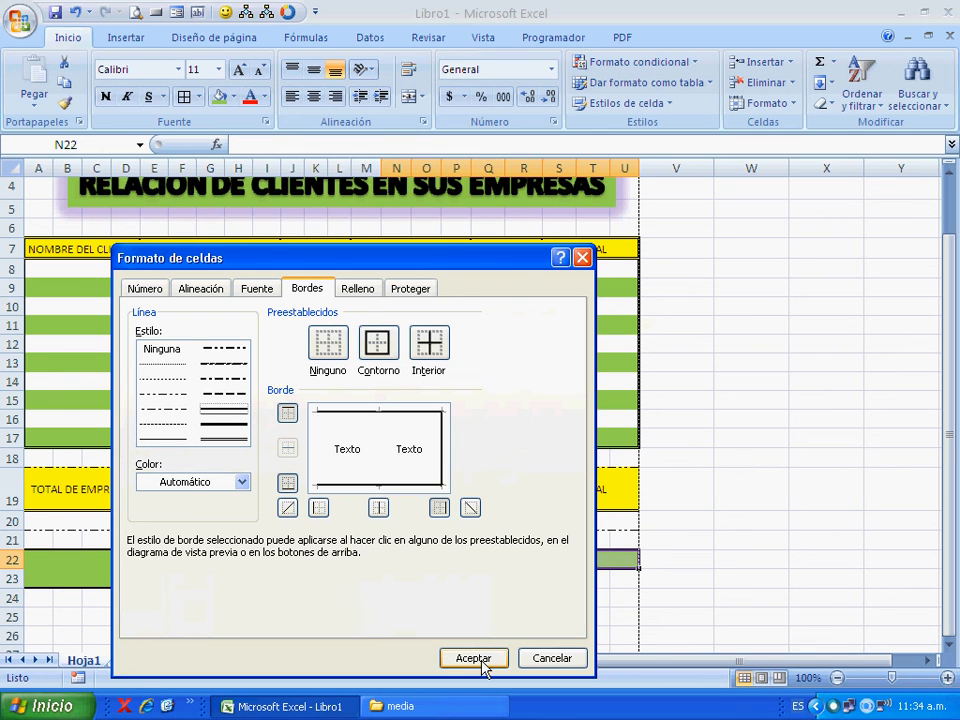
click(487, 660)
click(437, 600)
- Add a medium solid left border to cell N23 to close the outline of the green block
click(406, 580)
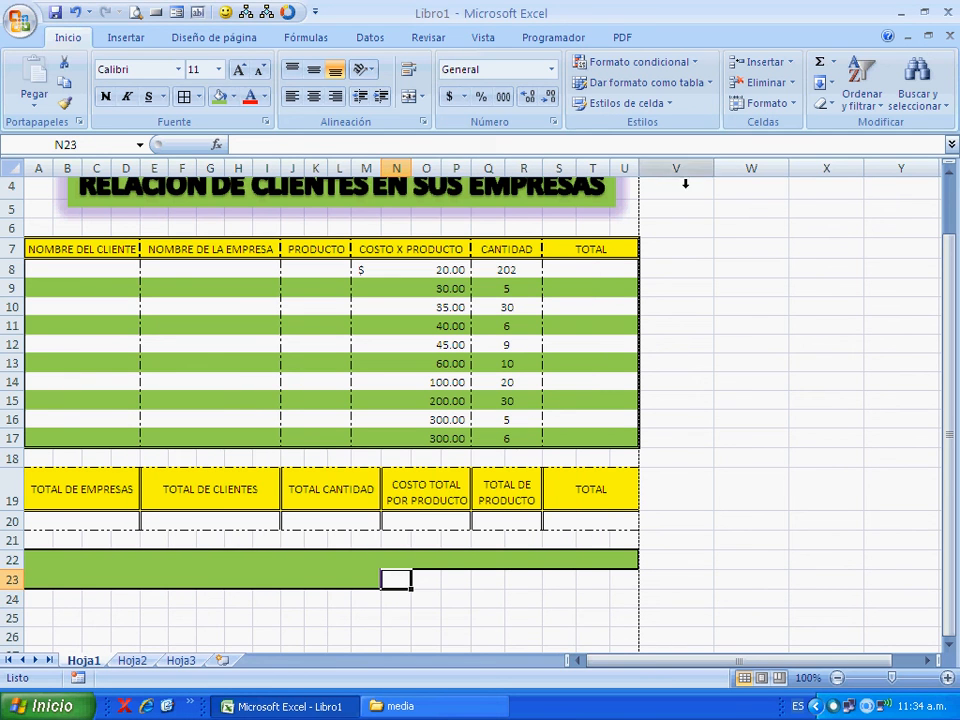
click(758, 104)
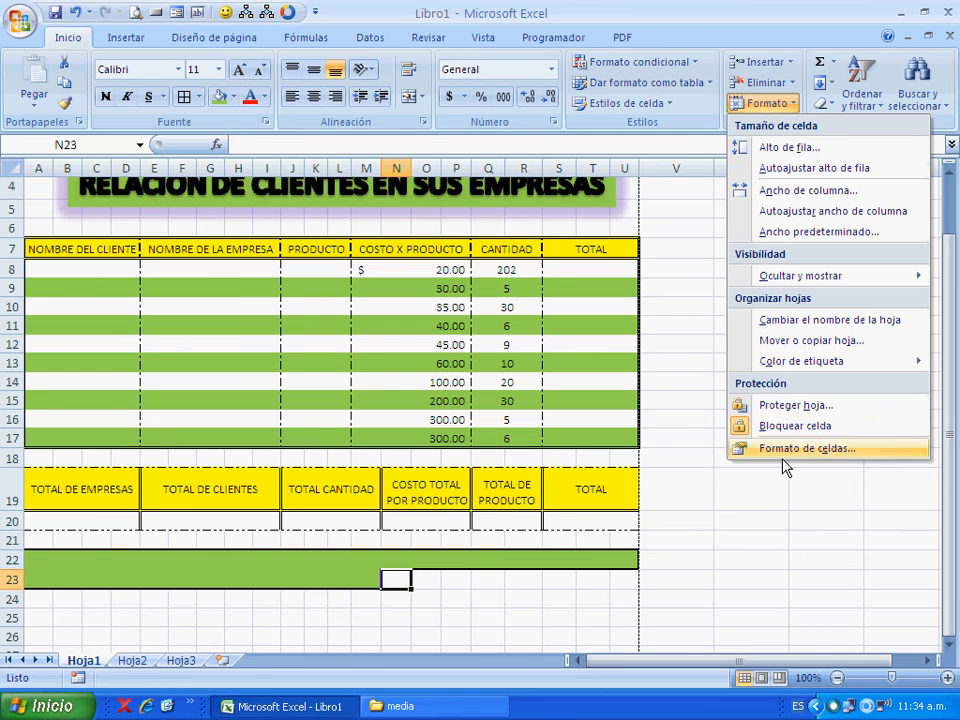
click(815, 448)
click(340, 458)
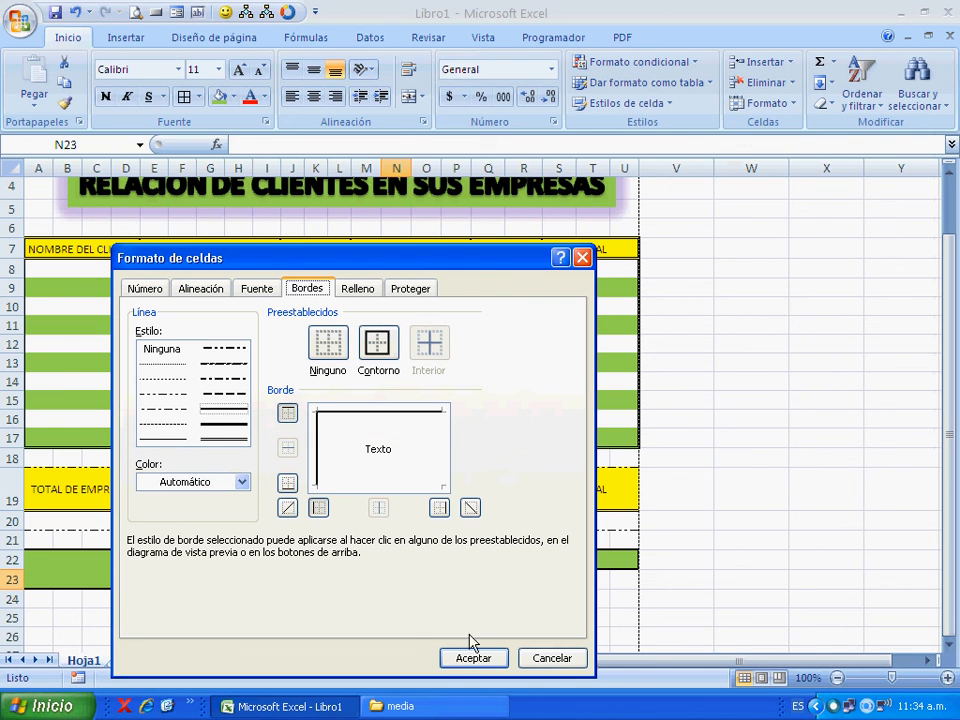
click(484, 664)
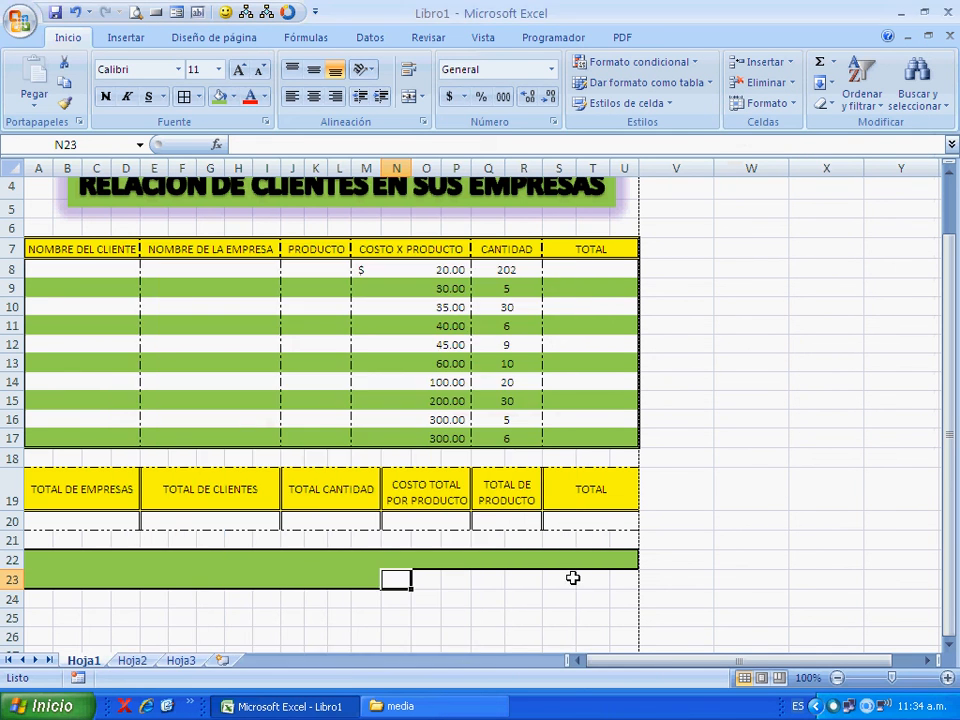
click(710, 560)
click(734, 582)
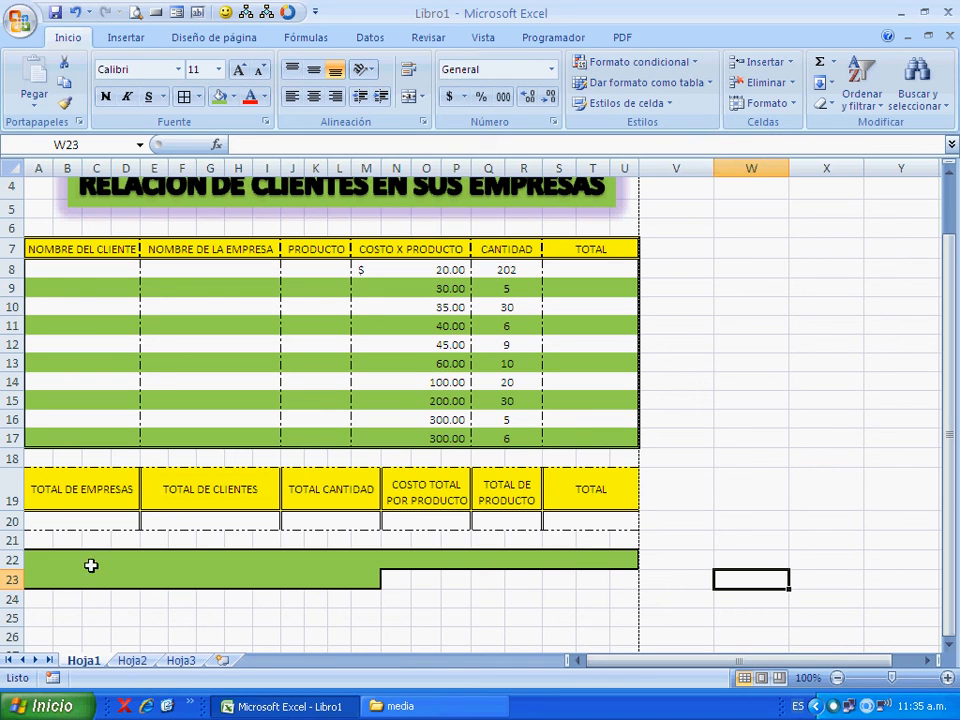
- Enter the heading CLIENTES in A22 and merge and centre the range A22 to M23
click(58, 566)
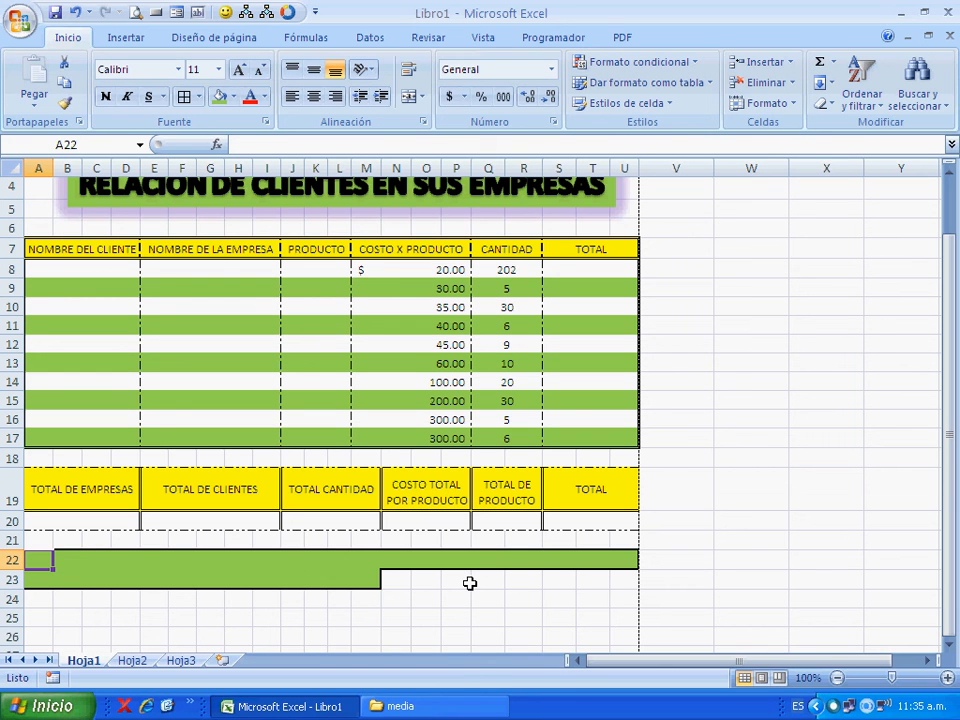
text(CLIENTES)
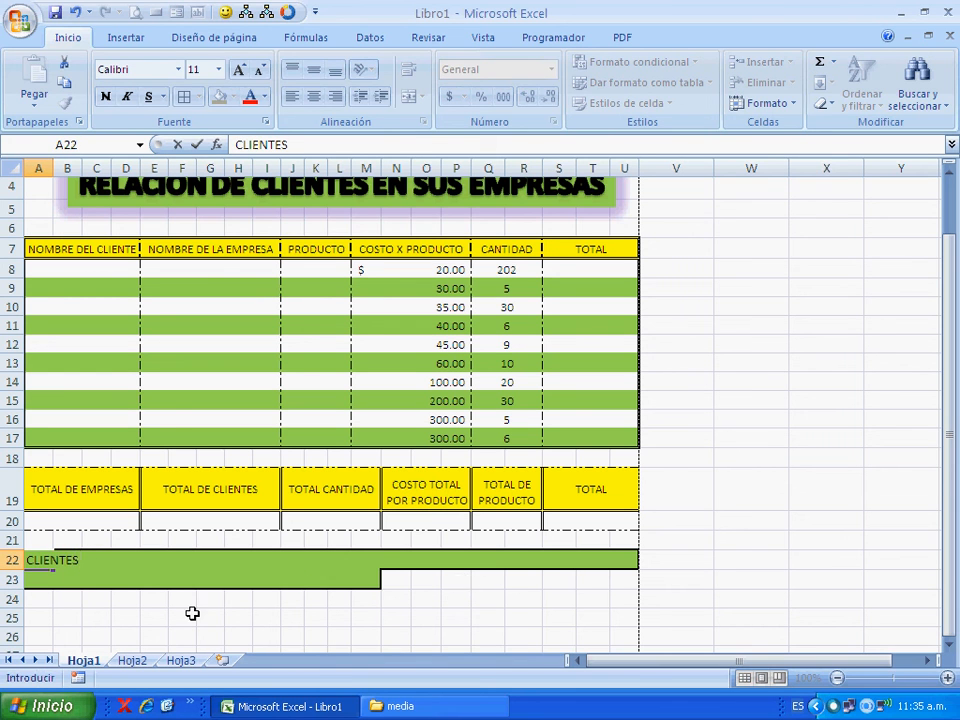
click(125, 598)
drag(47, 561, 386, 584)
click(412, 96)
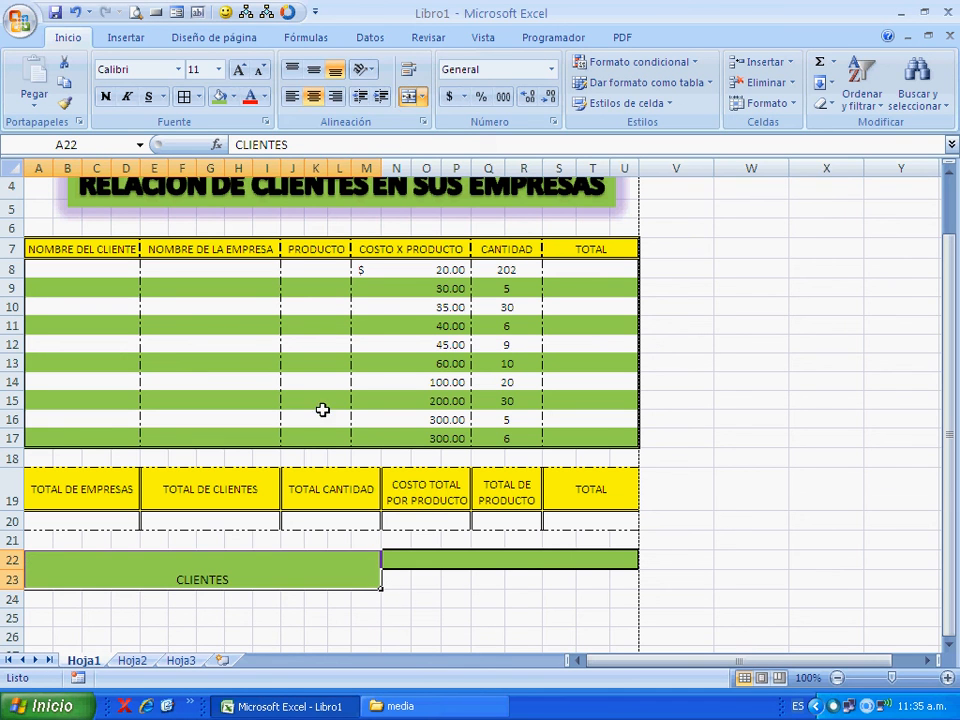
- Centre the CLIENTES heading vertically in its merged cell and set its font size to 36
click(313, 69)
double_click(249, 78)
triple_click(249, 78)
triple_click(249, 78)
double_click(249, 78)
click(249, 78)
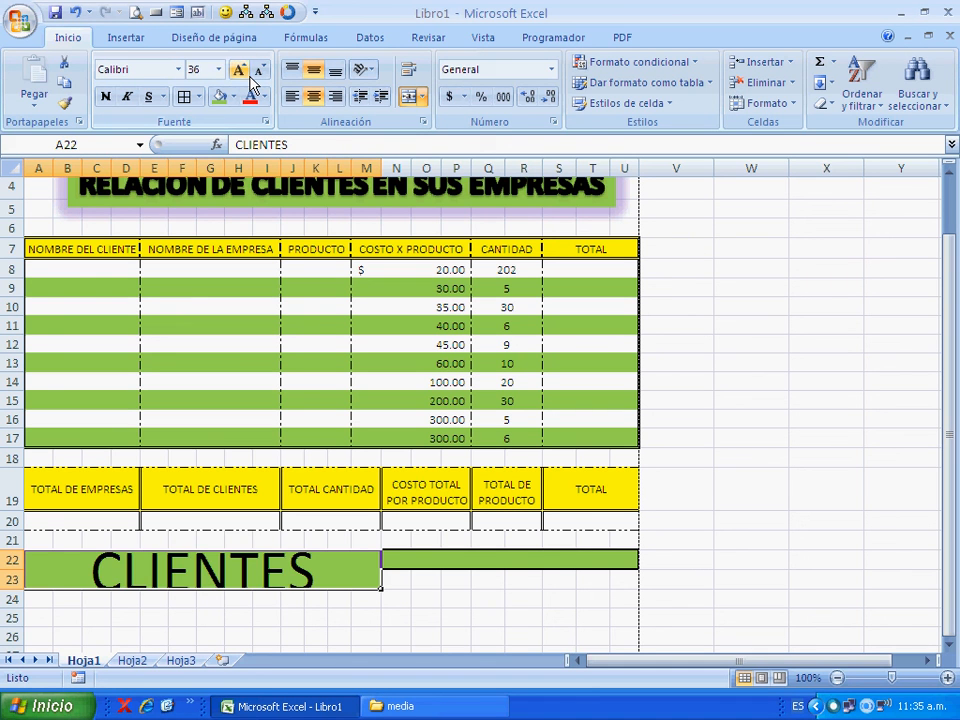
click(450, 617)
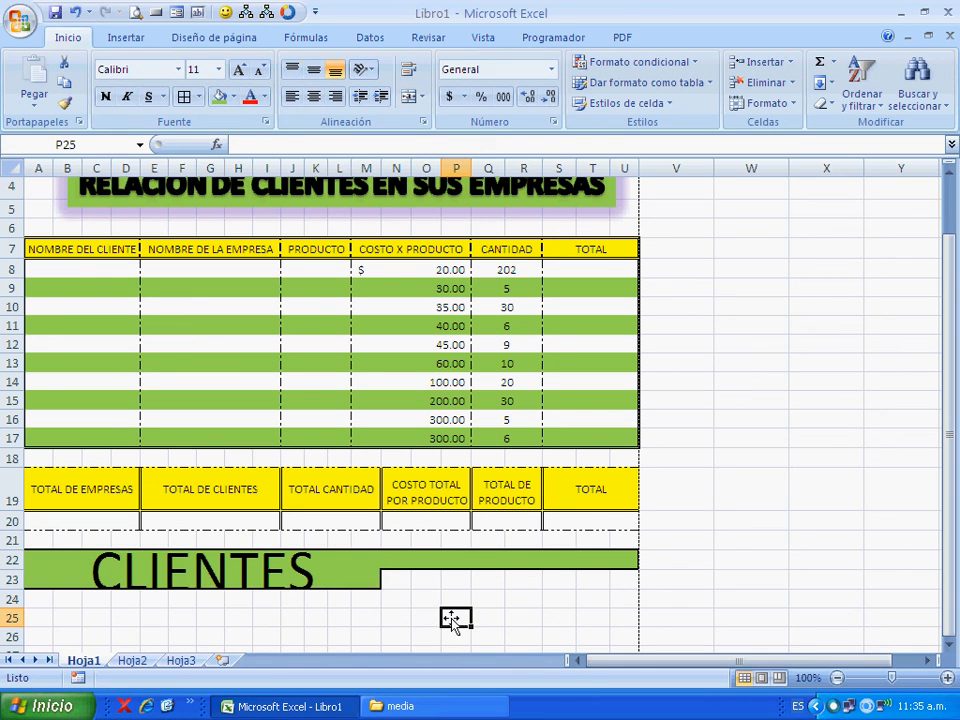
click(156, 574)
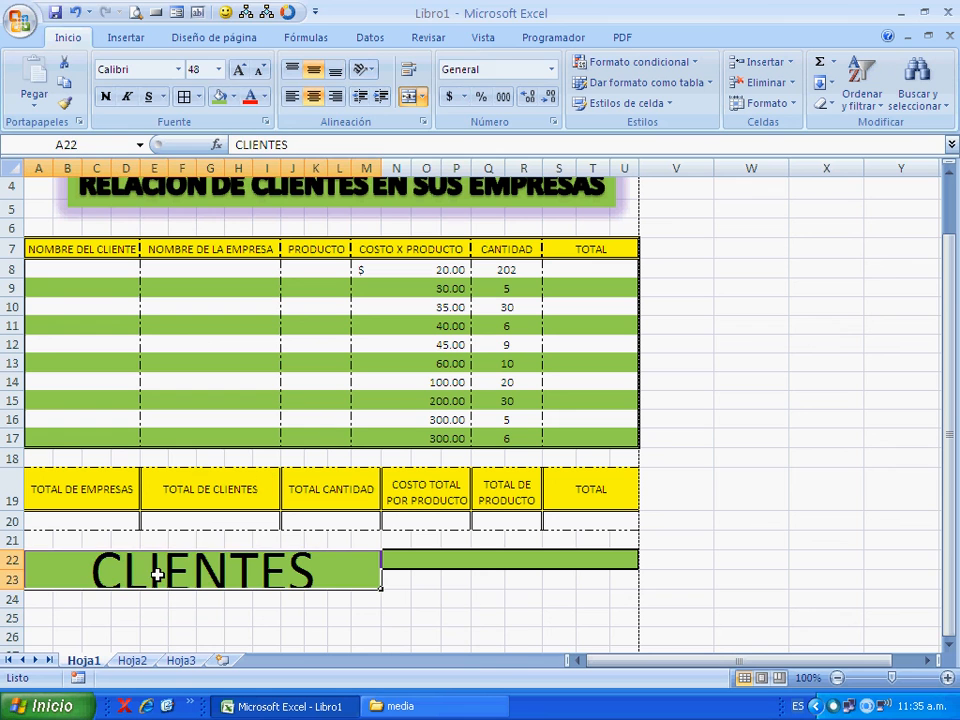
click(259, 71)
click(495, 617)
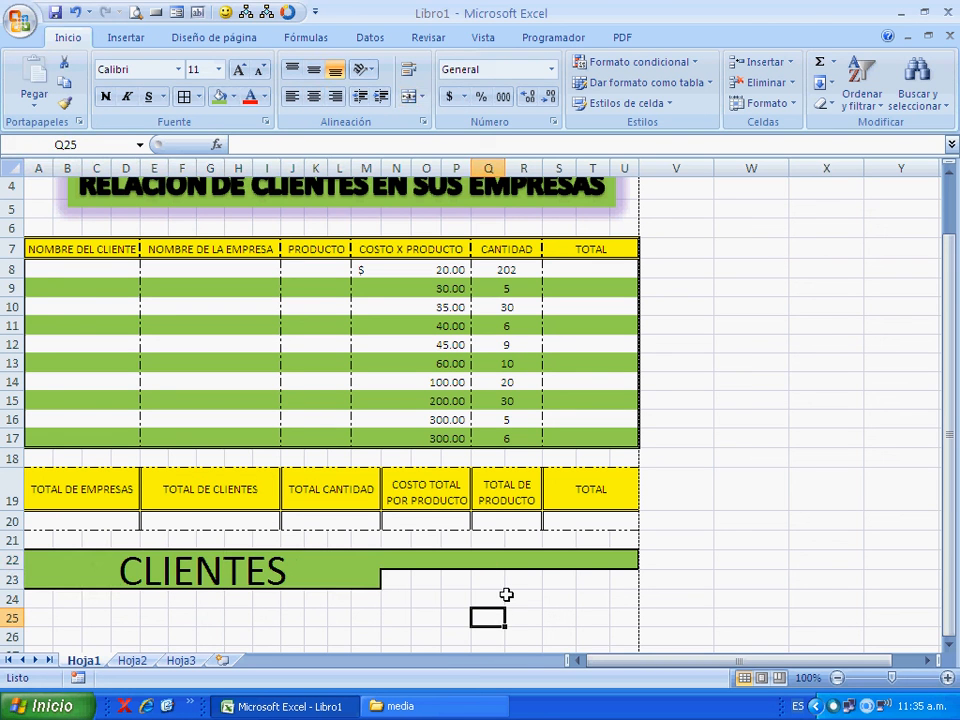